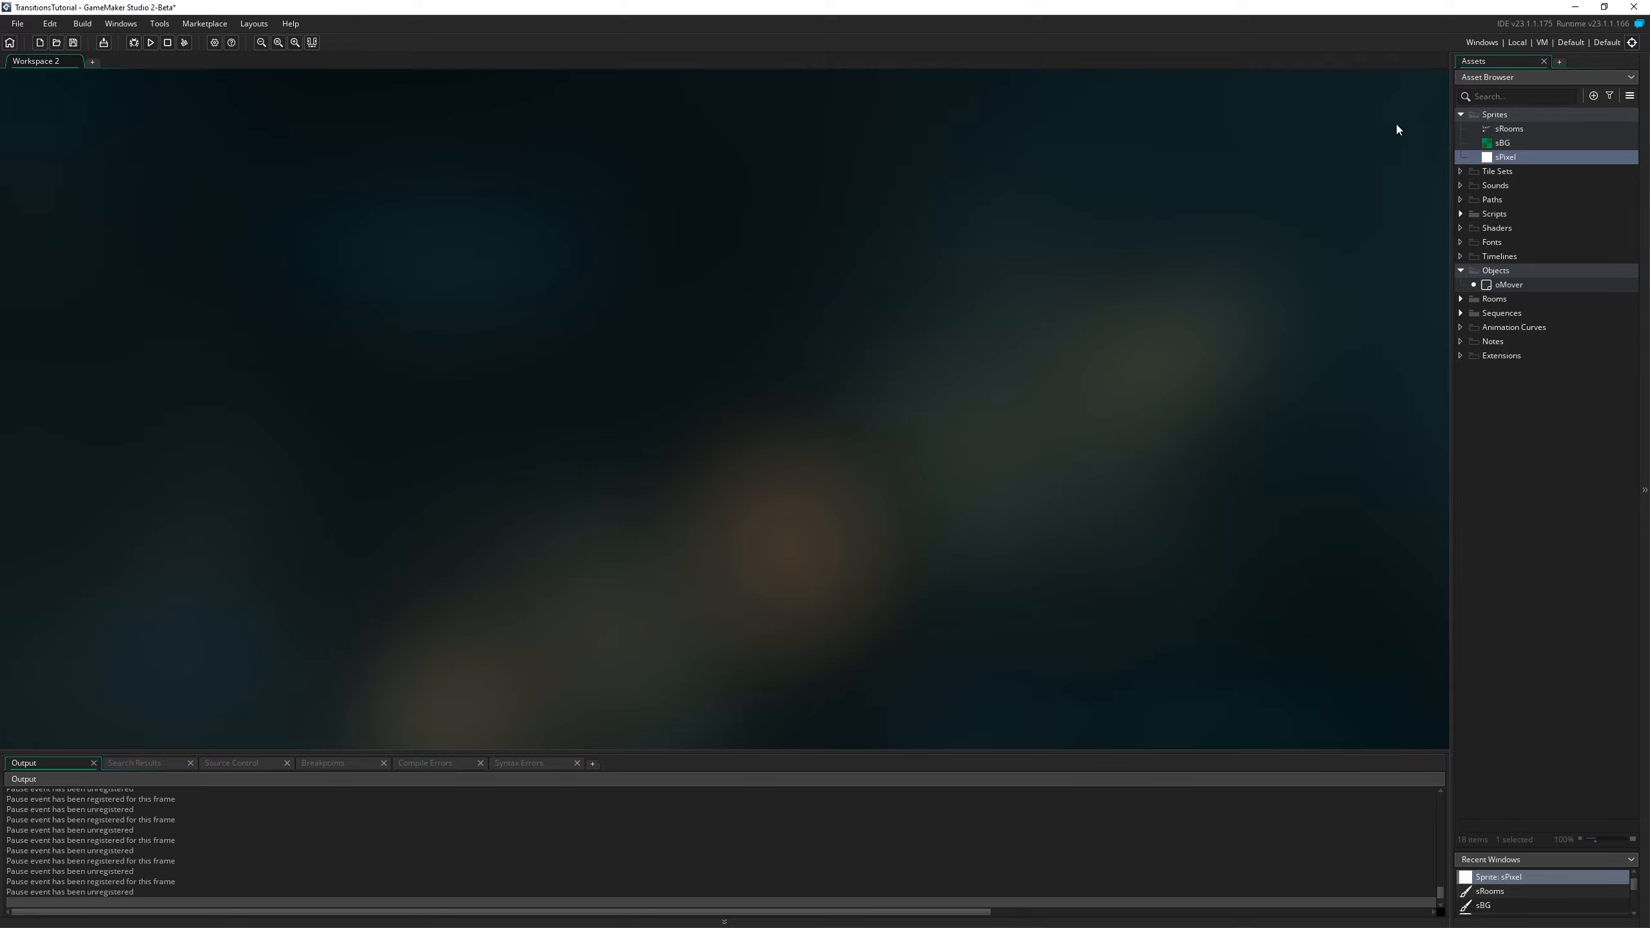
Open the sPixel sprite to examine its size, origin and image.
double_click(1506, 158)
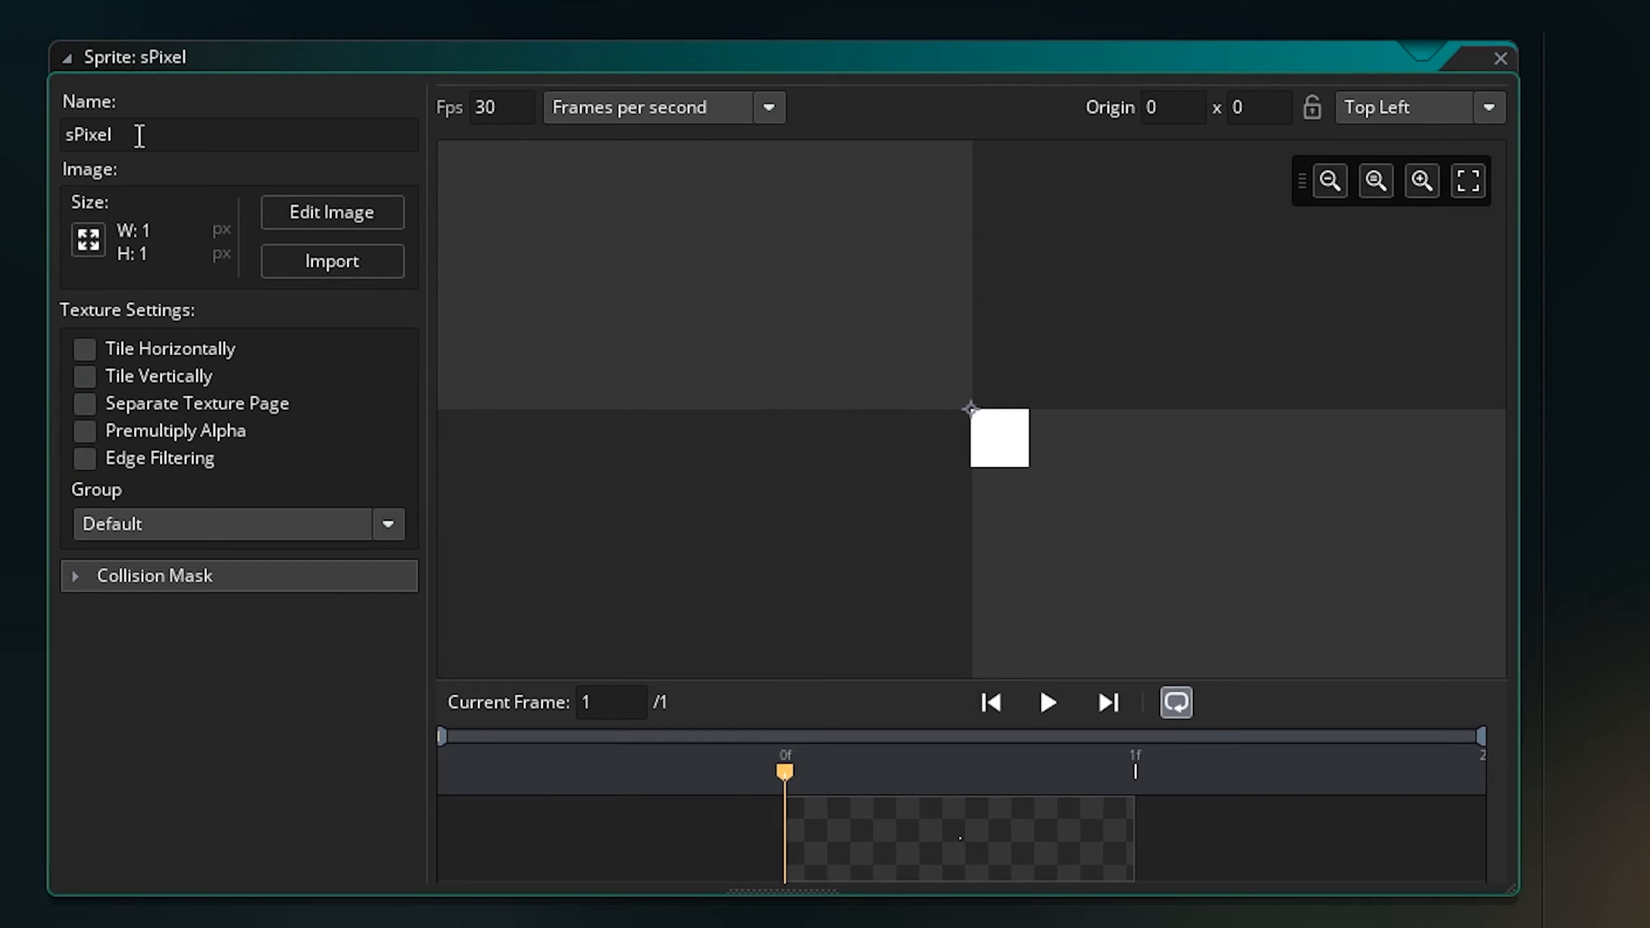
left_click_drag(76, 196, 32, 196)
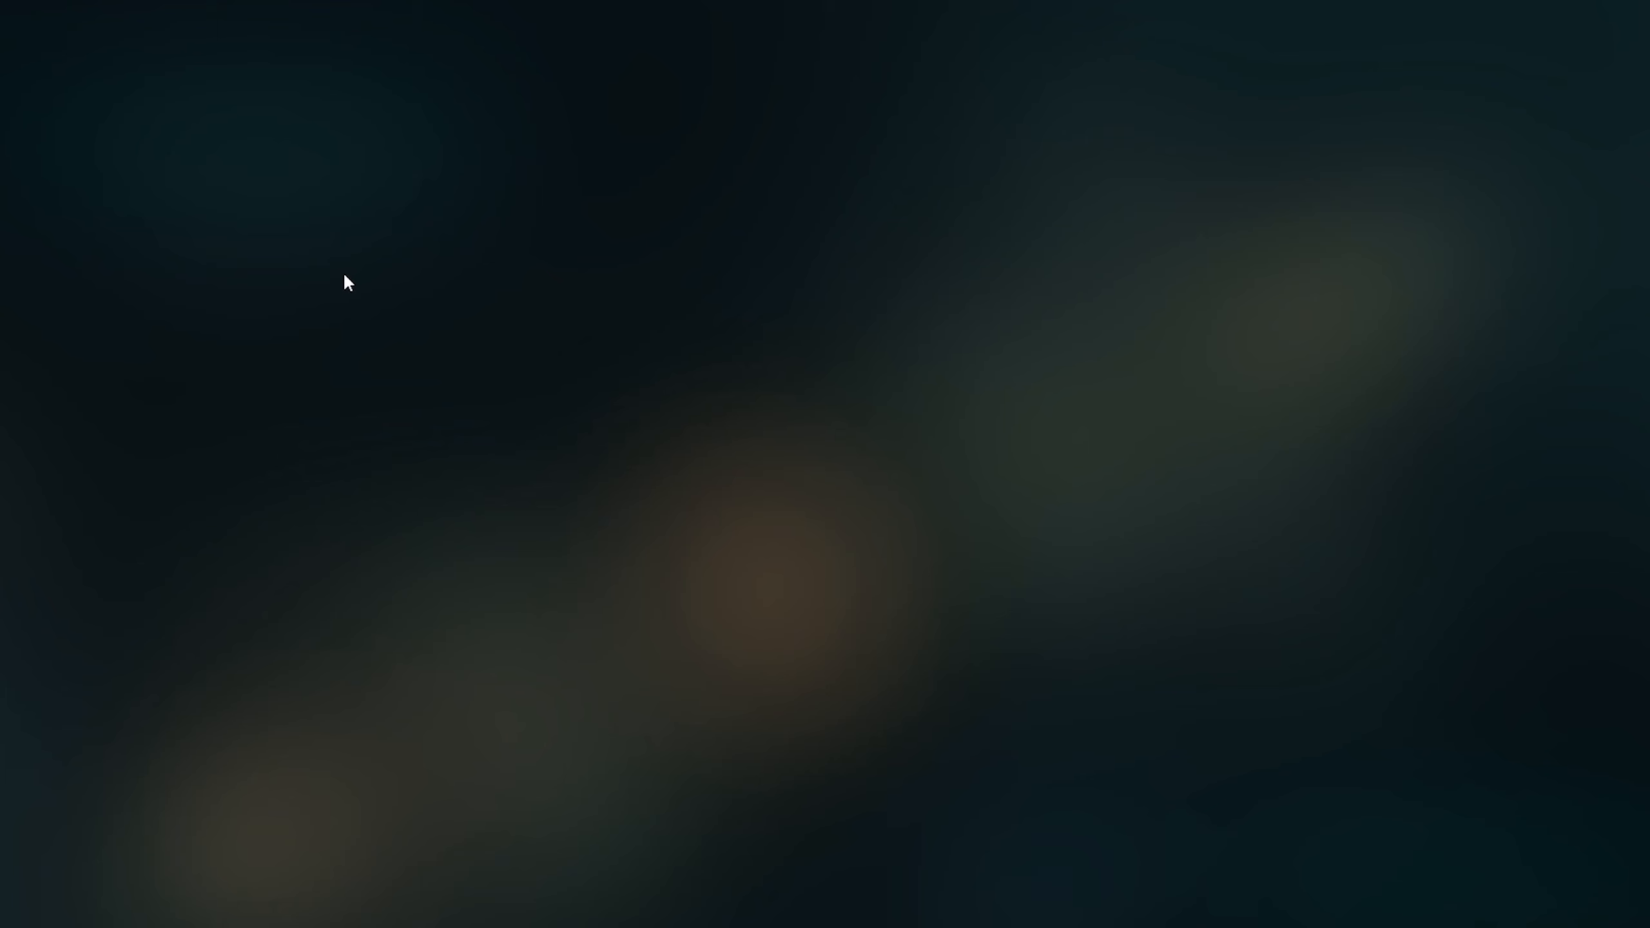
Create a new sequence named sqFadeOut and place it in the Sequences folder of the project assets.
right_click(344, 276)
mouse_move(367, 278)
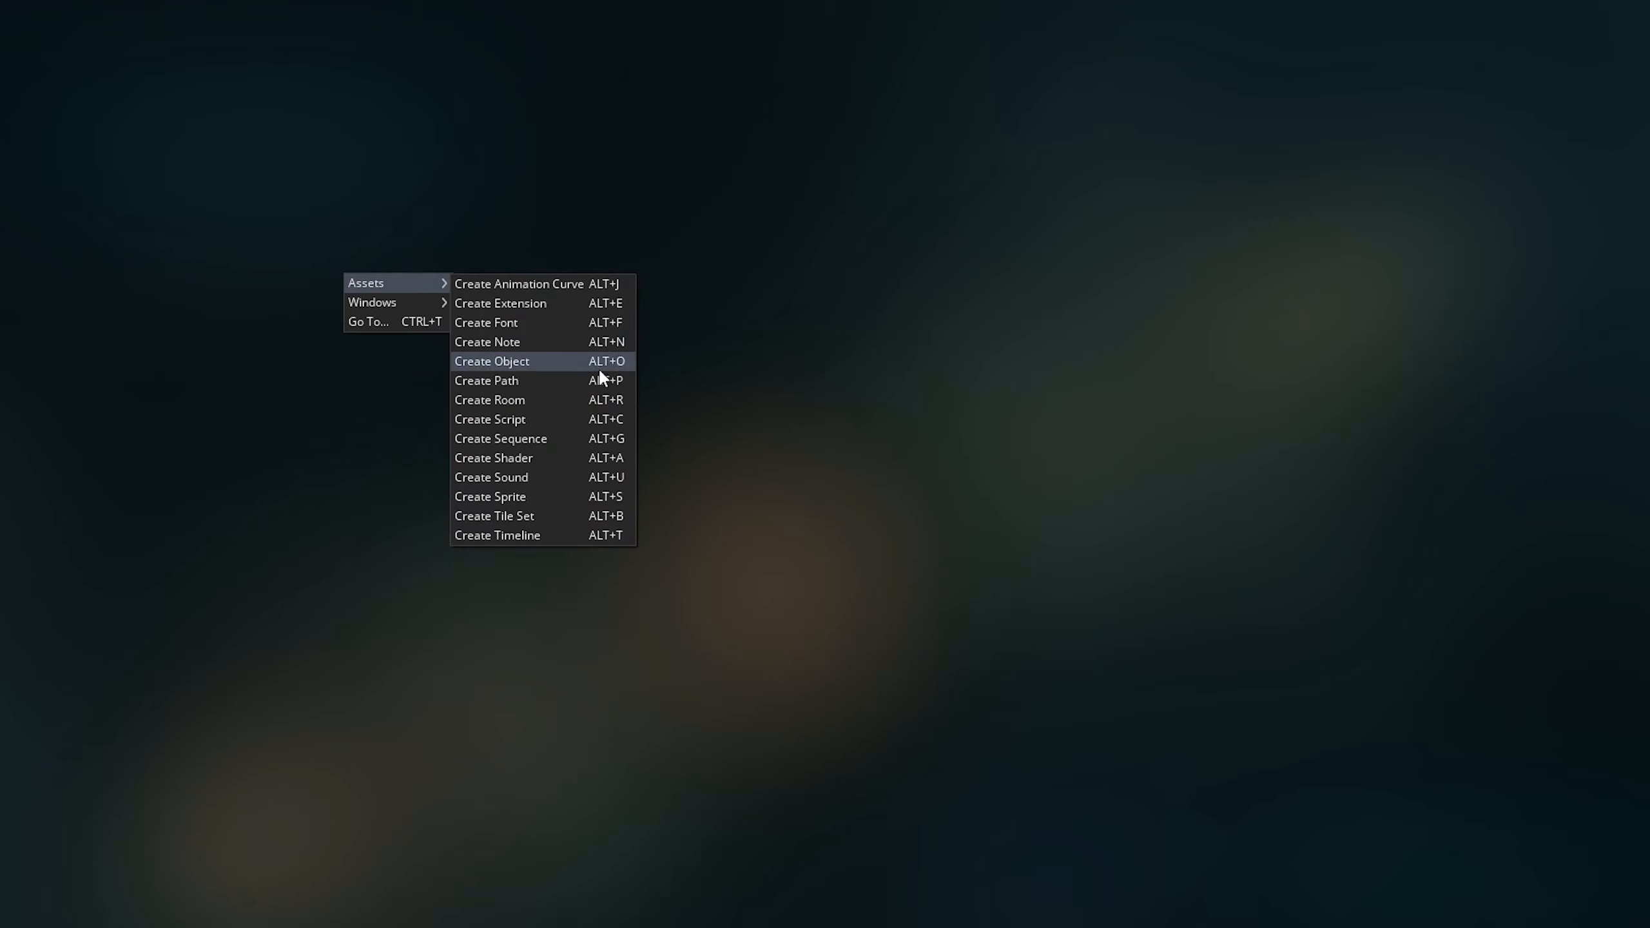
left_click(512, 435)
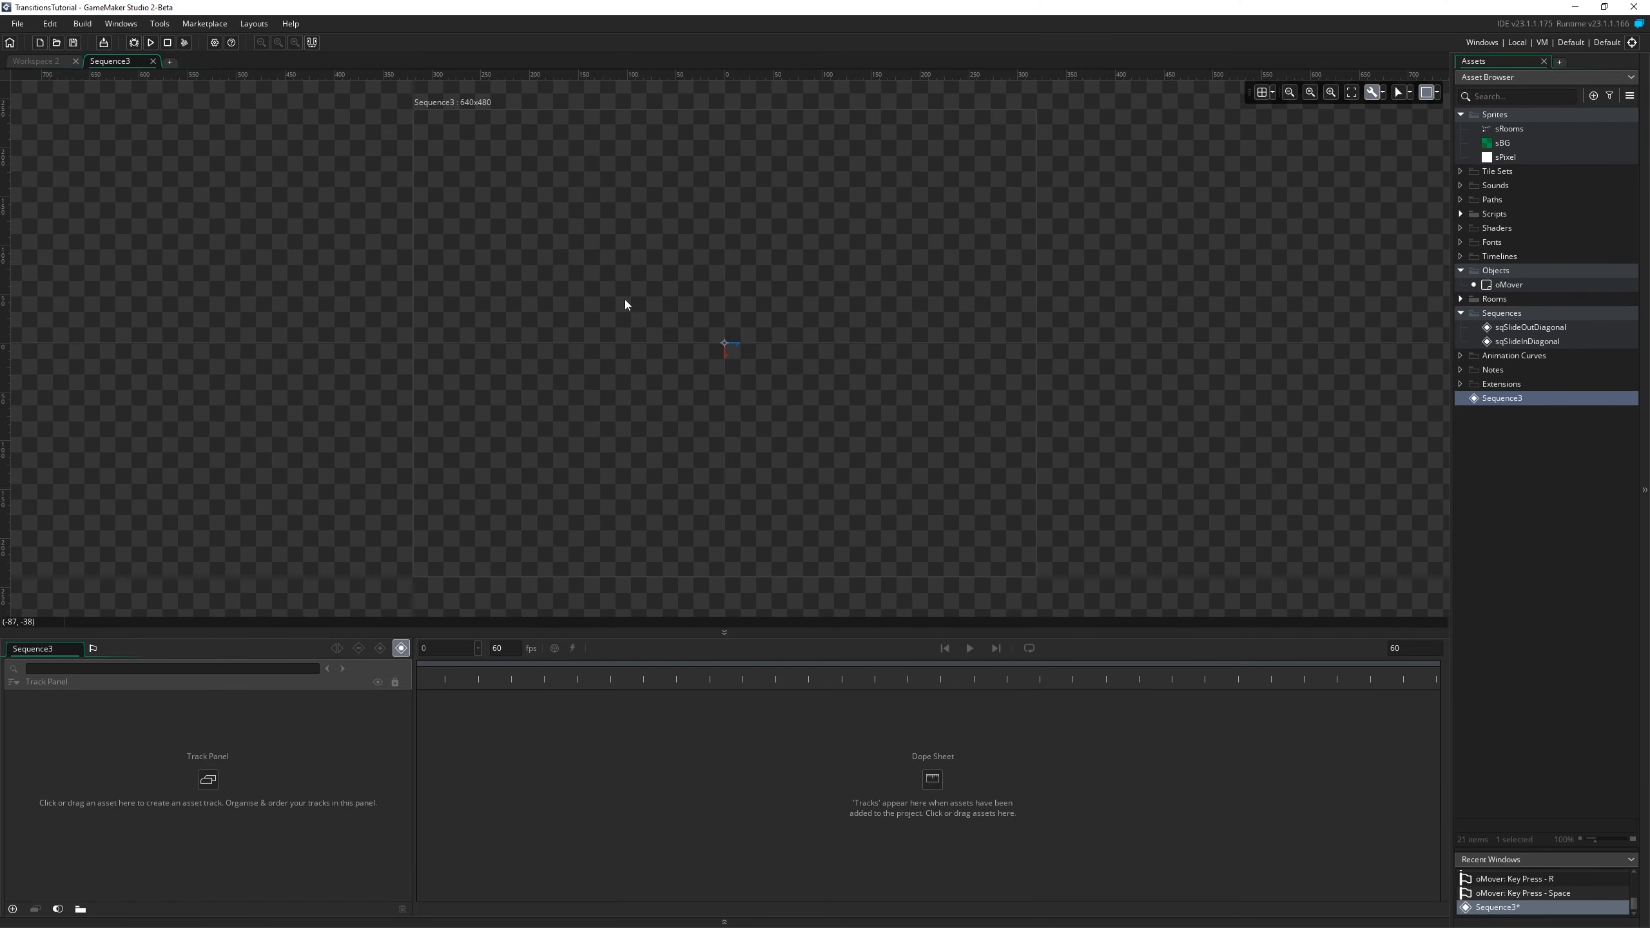
key("F2")
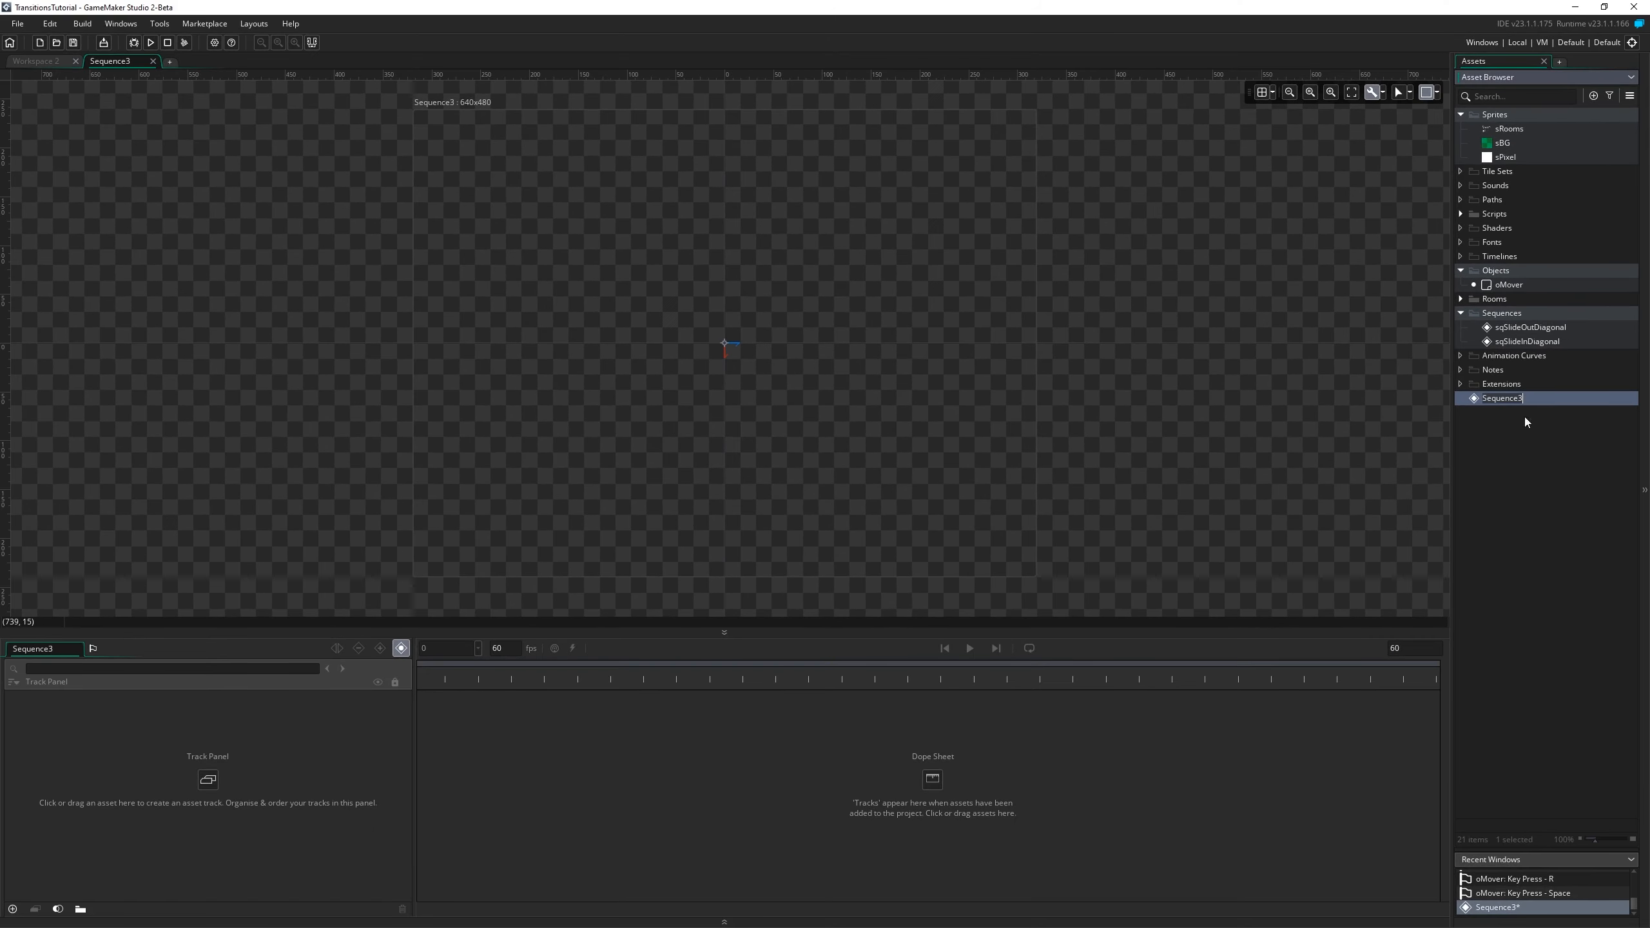
type("sQFadeout")
key("Return")
left_click_drag(1494, 407, 1547, 328)
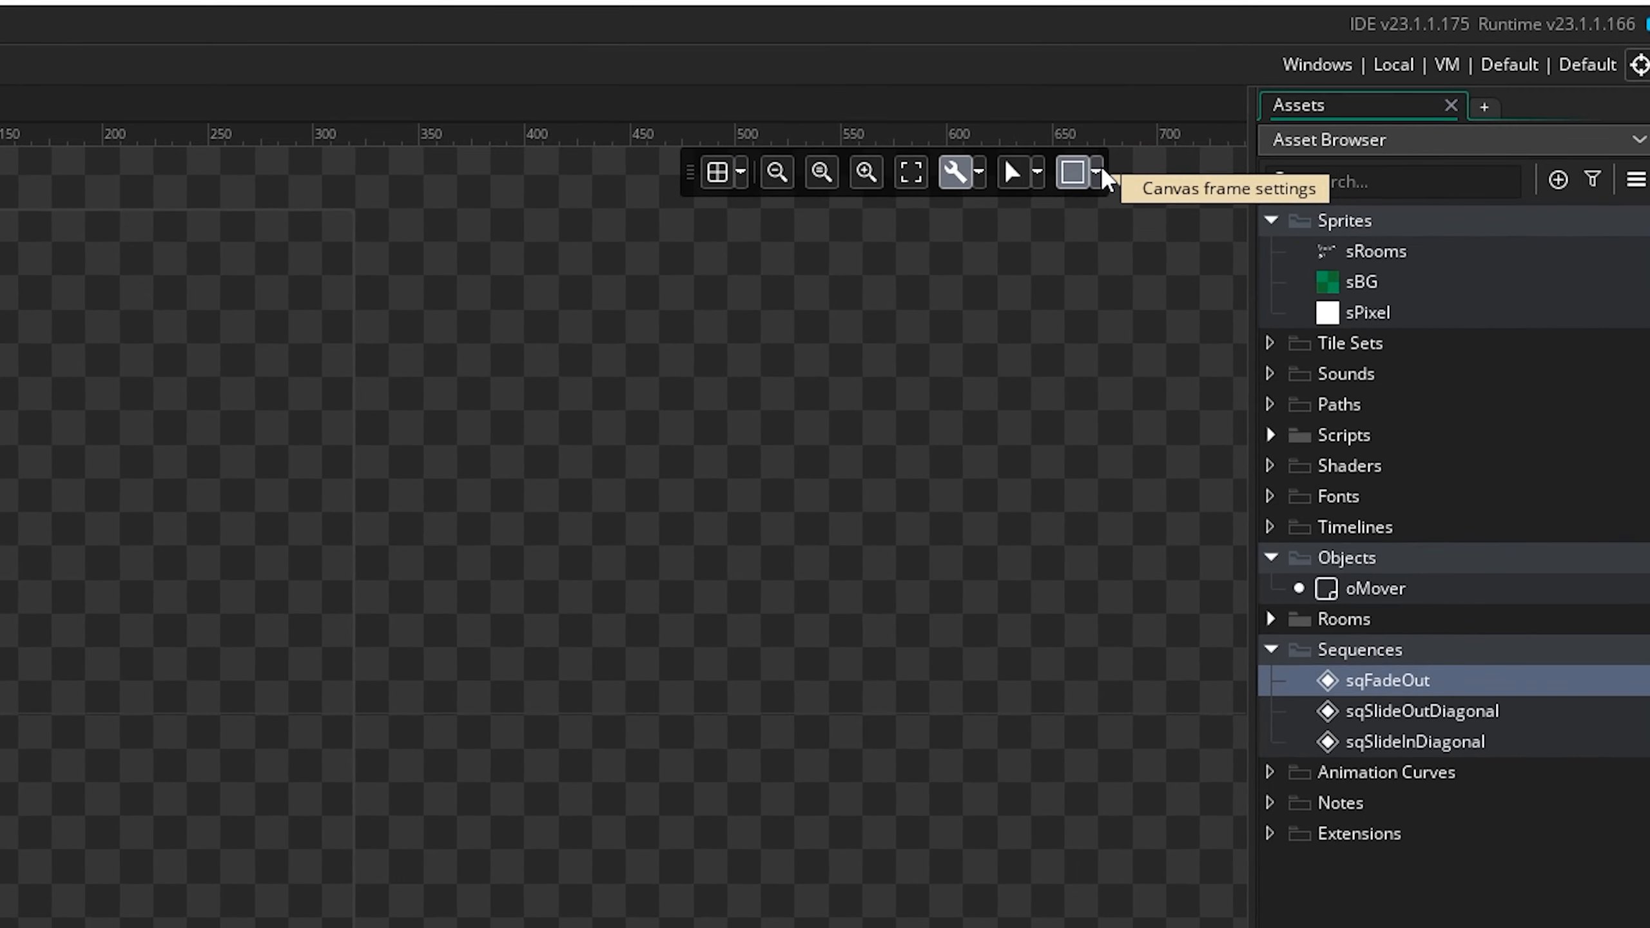
Set the sqFadeOut canvas frame height to 360, keeping the width at 640.
left_click(1102, 170)
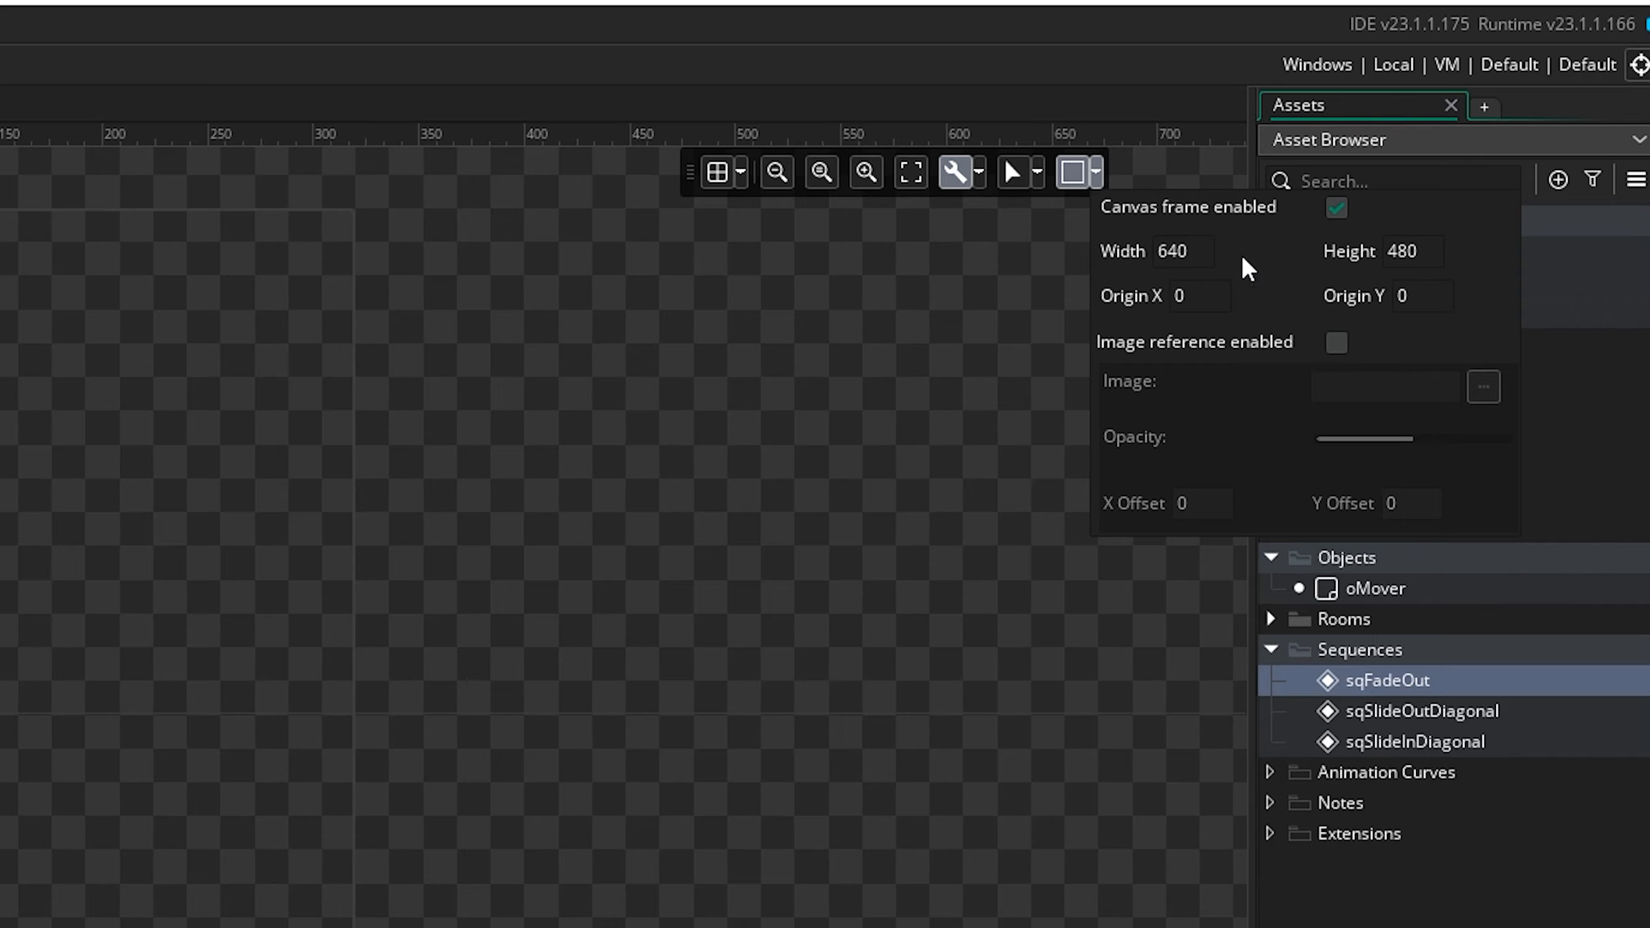
left_click(1202, 254)
left_click(1407, 252)
type("360")
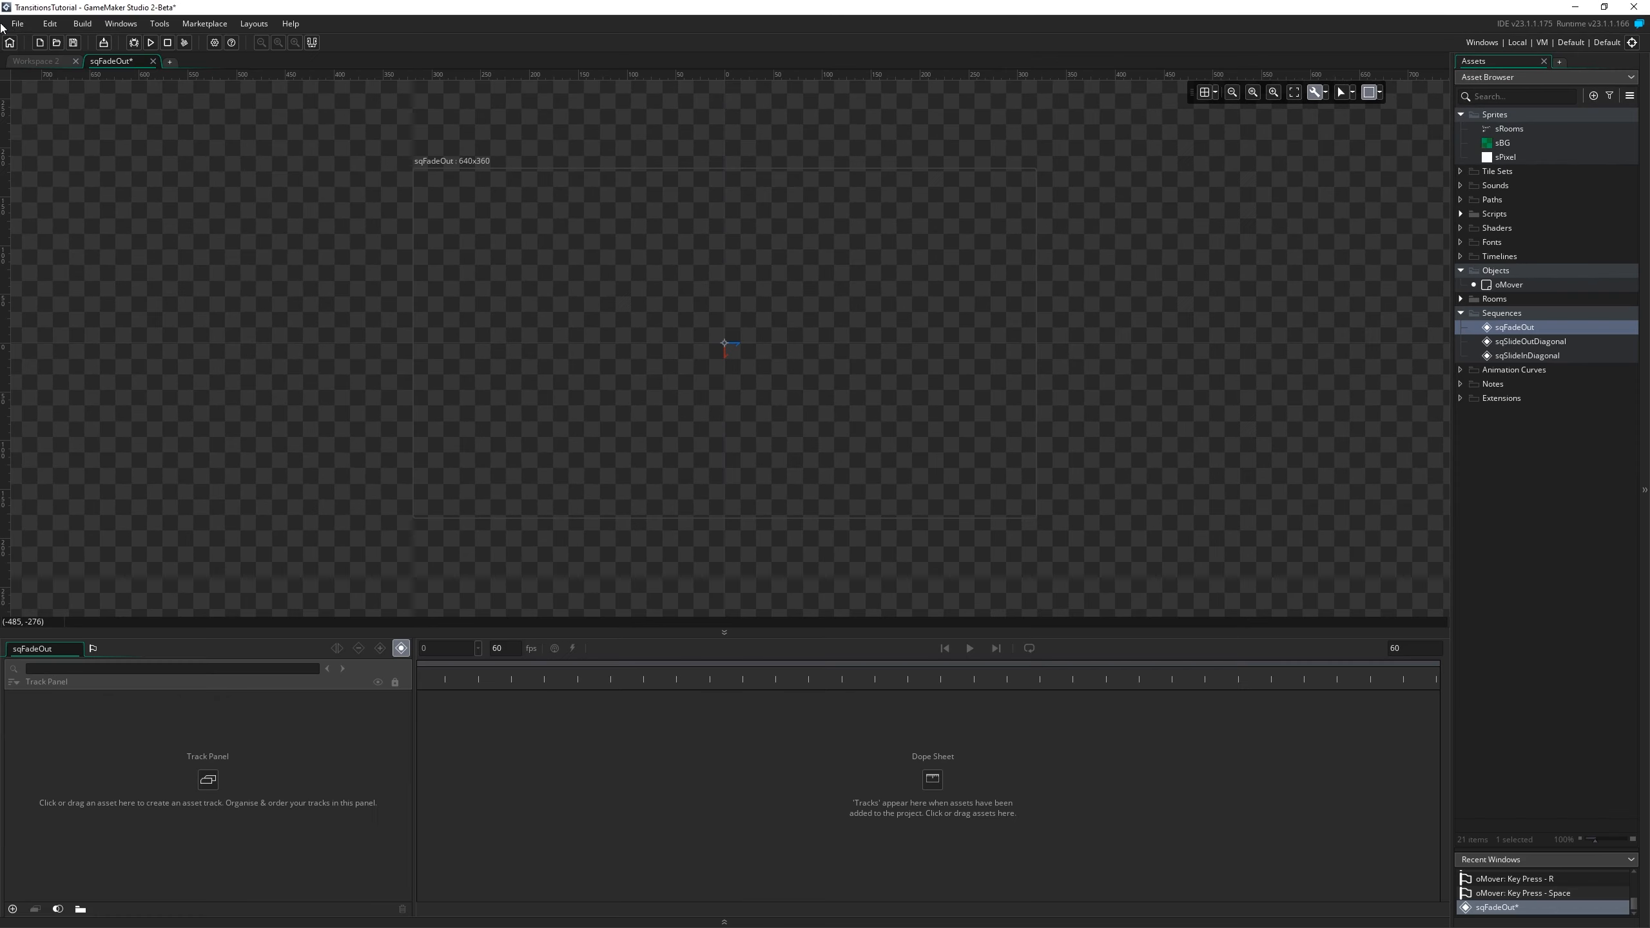
left_click(14, 26)
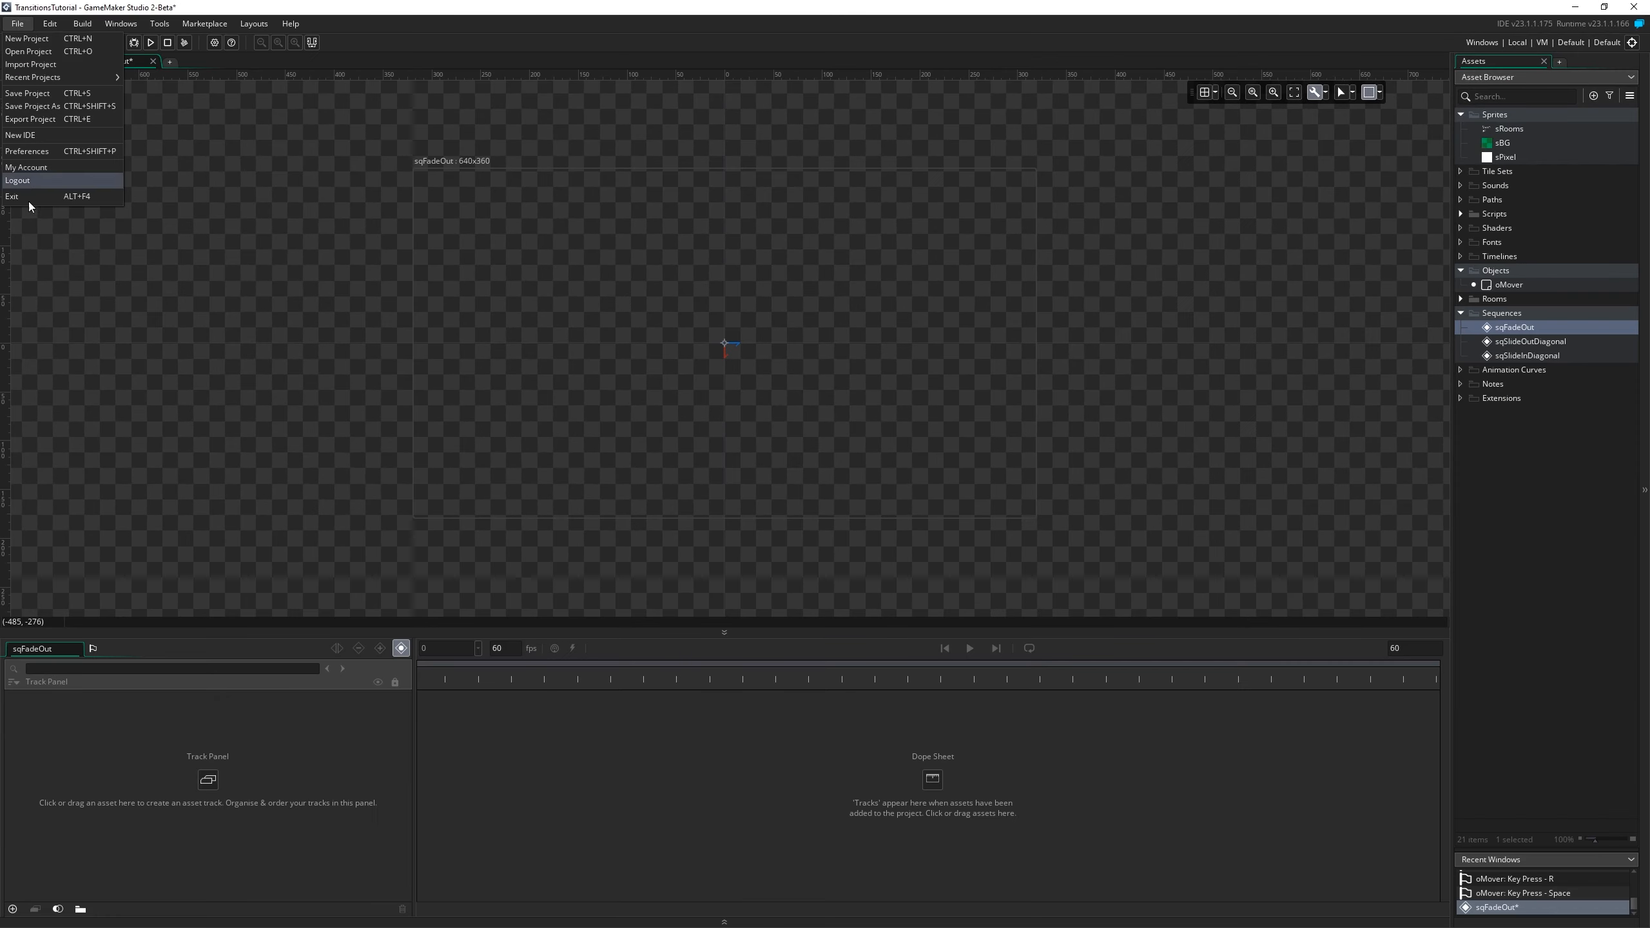
left_click(1047, 391)
middle_click_drag(1051, 318, 1066, 339)
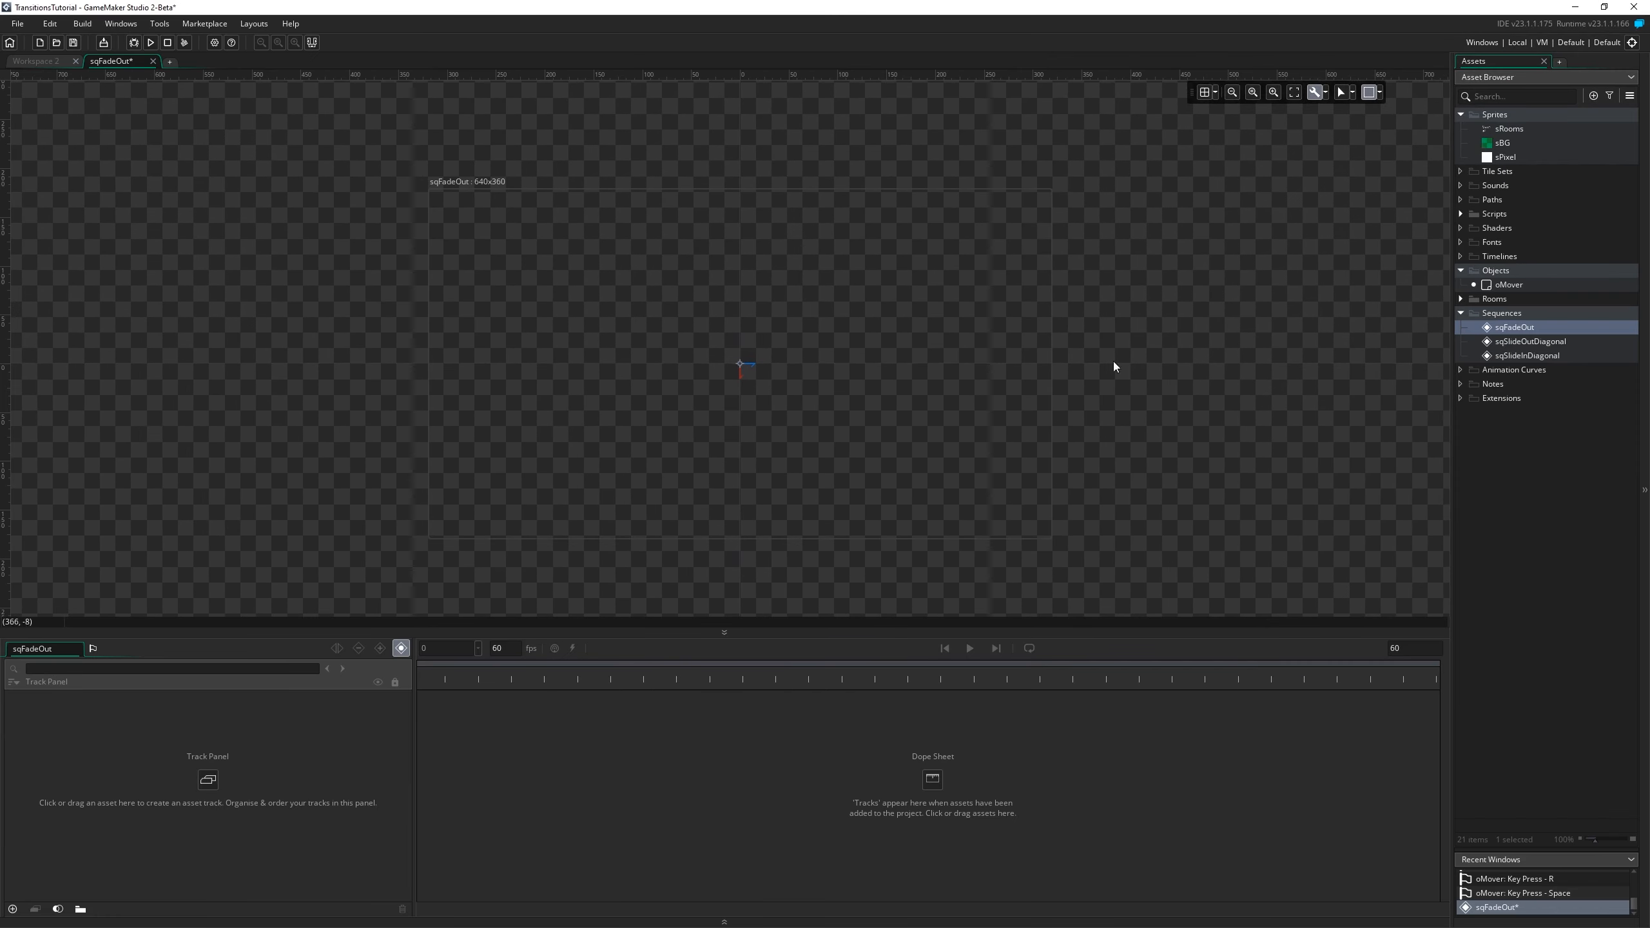
Set the canvas frame origin to X -320 and Y -180 so the sequence origin is centred in the frame.
left_click(1380, 93)
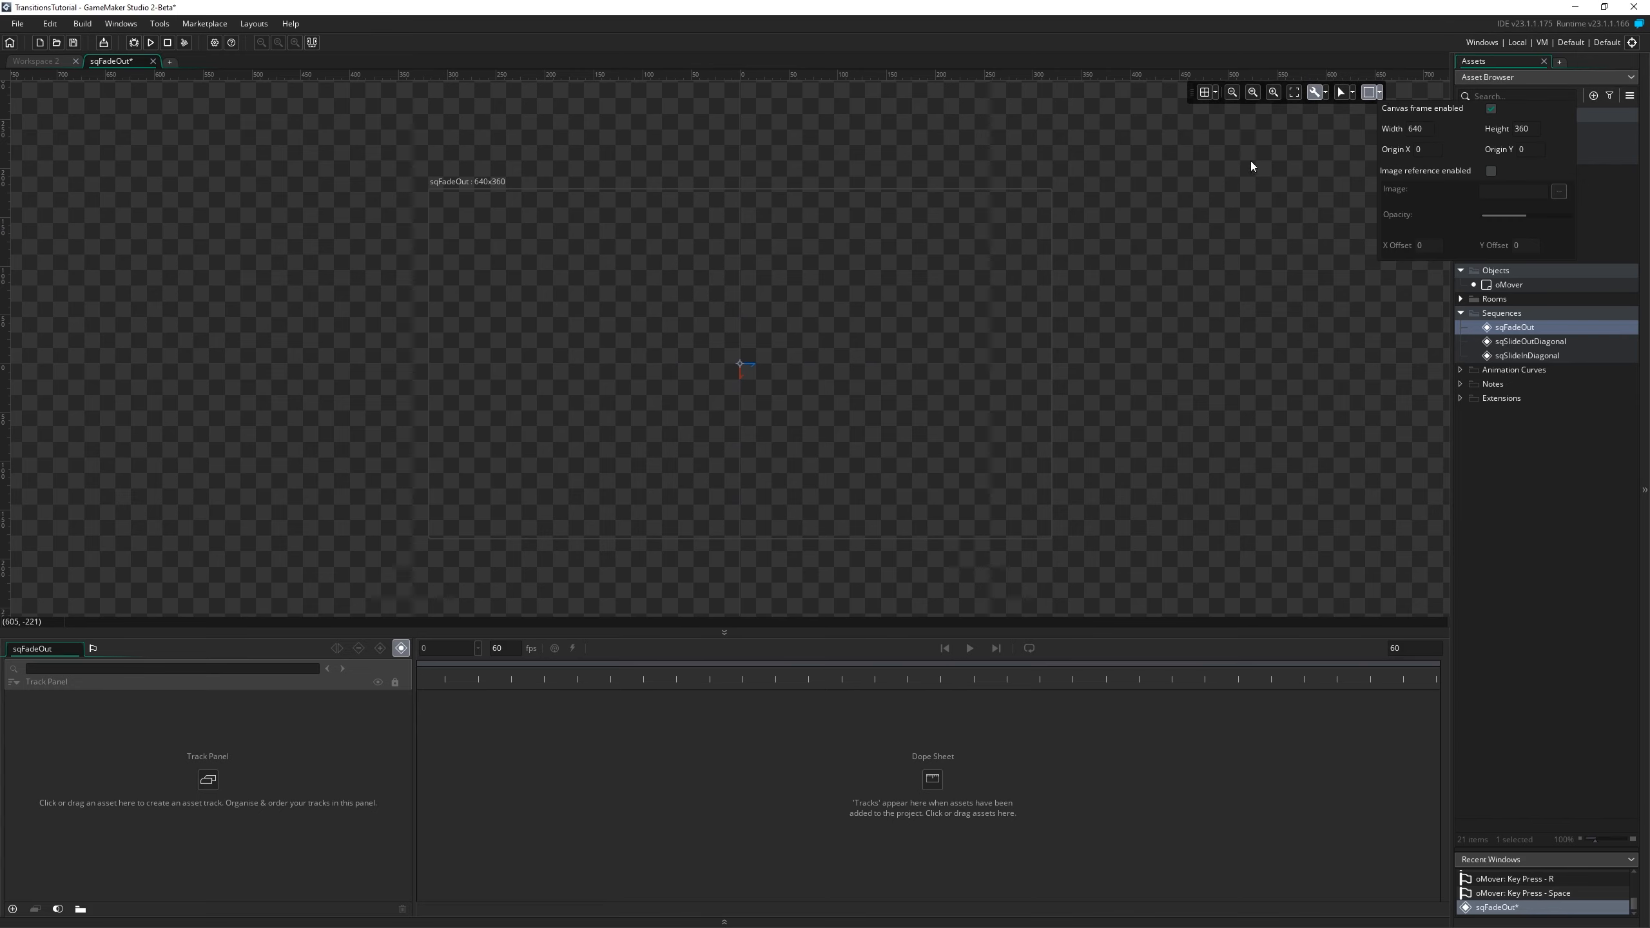
left_click(1434, 150)
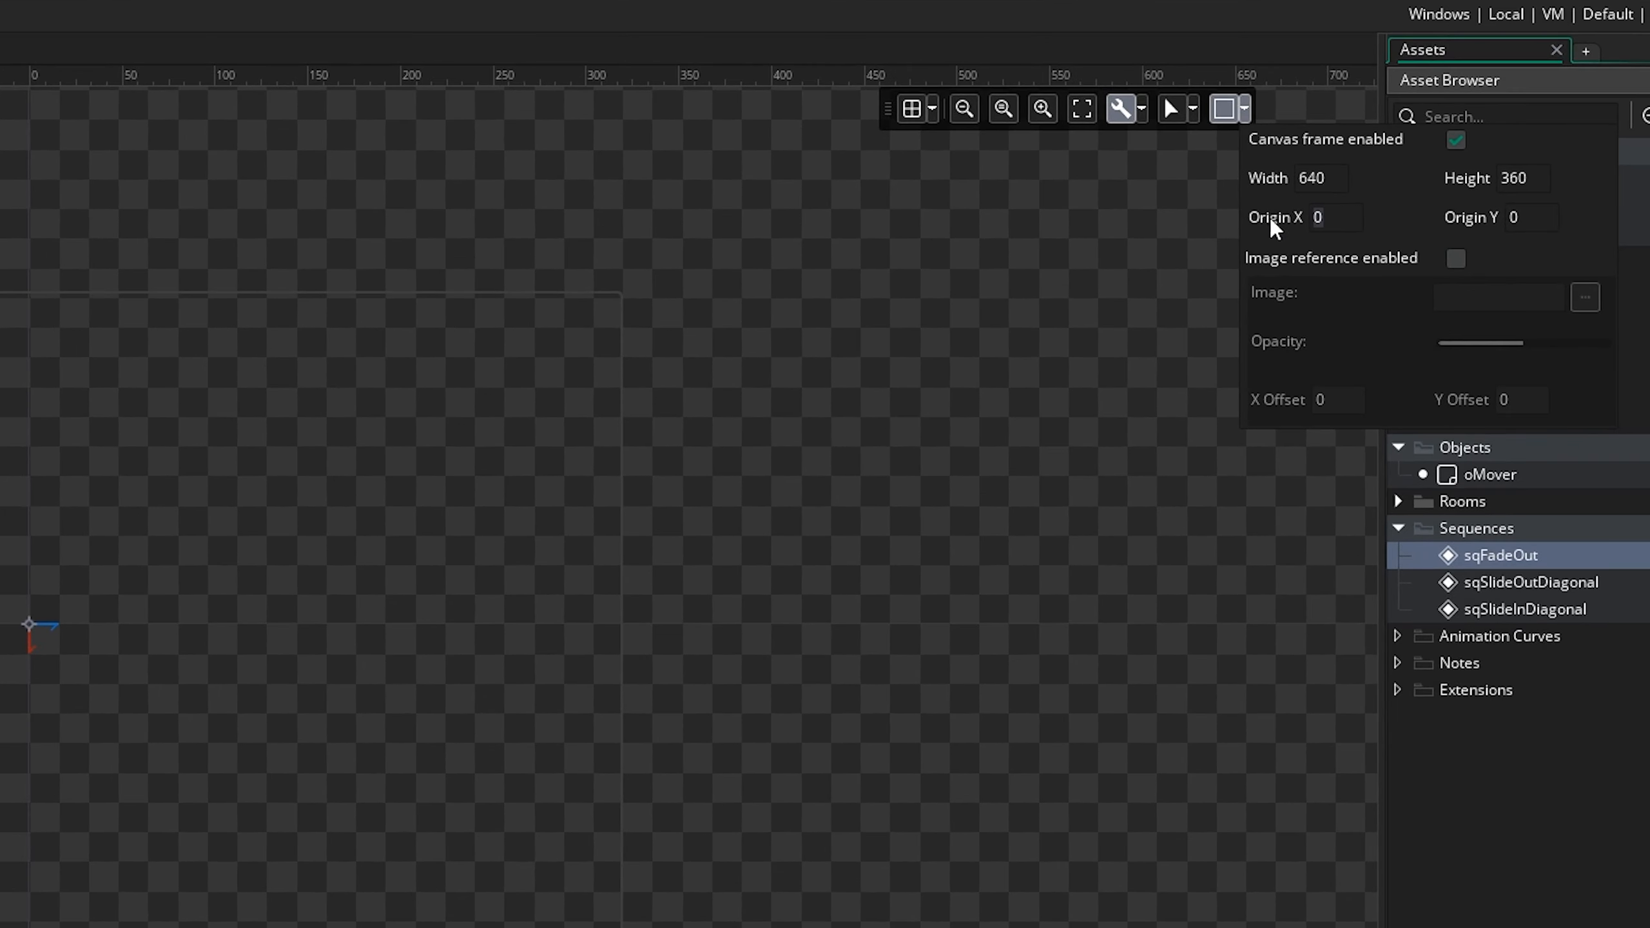
type("-360")
key("BackSpace")
key("BackSpace")
type("20")
key("Return")
left_click(1513, 220)
type("-180")
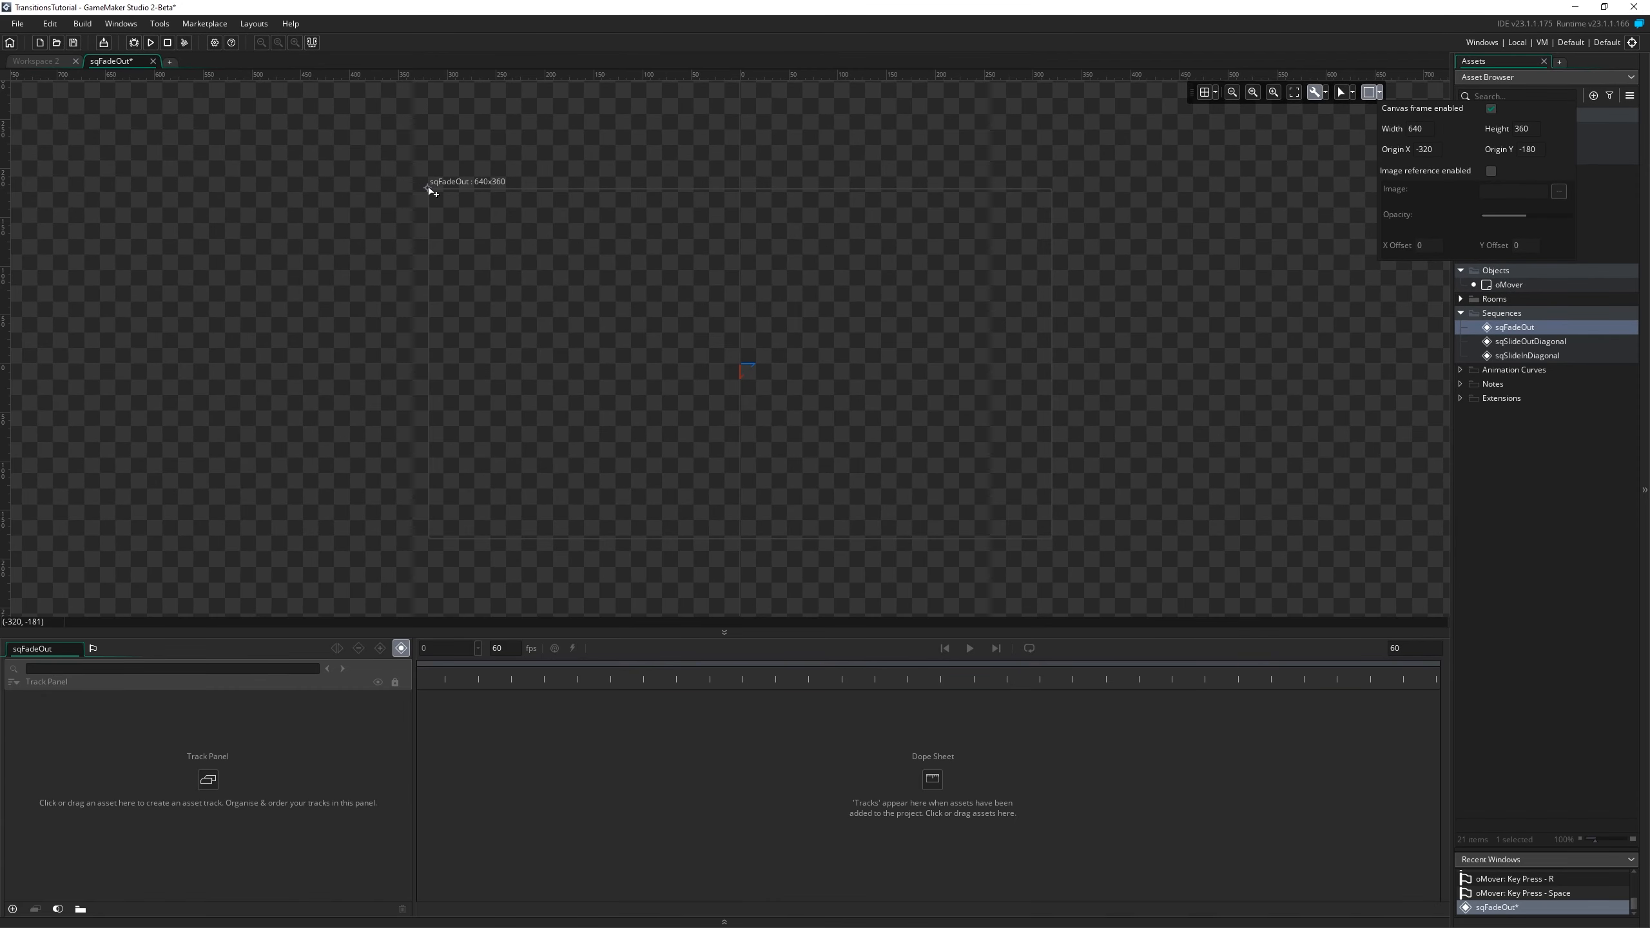
left_click(559, 280)
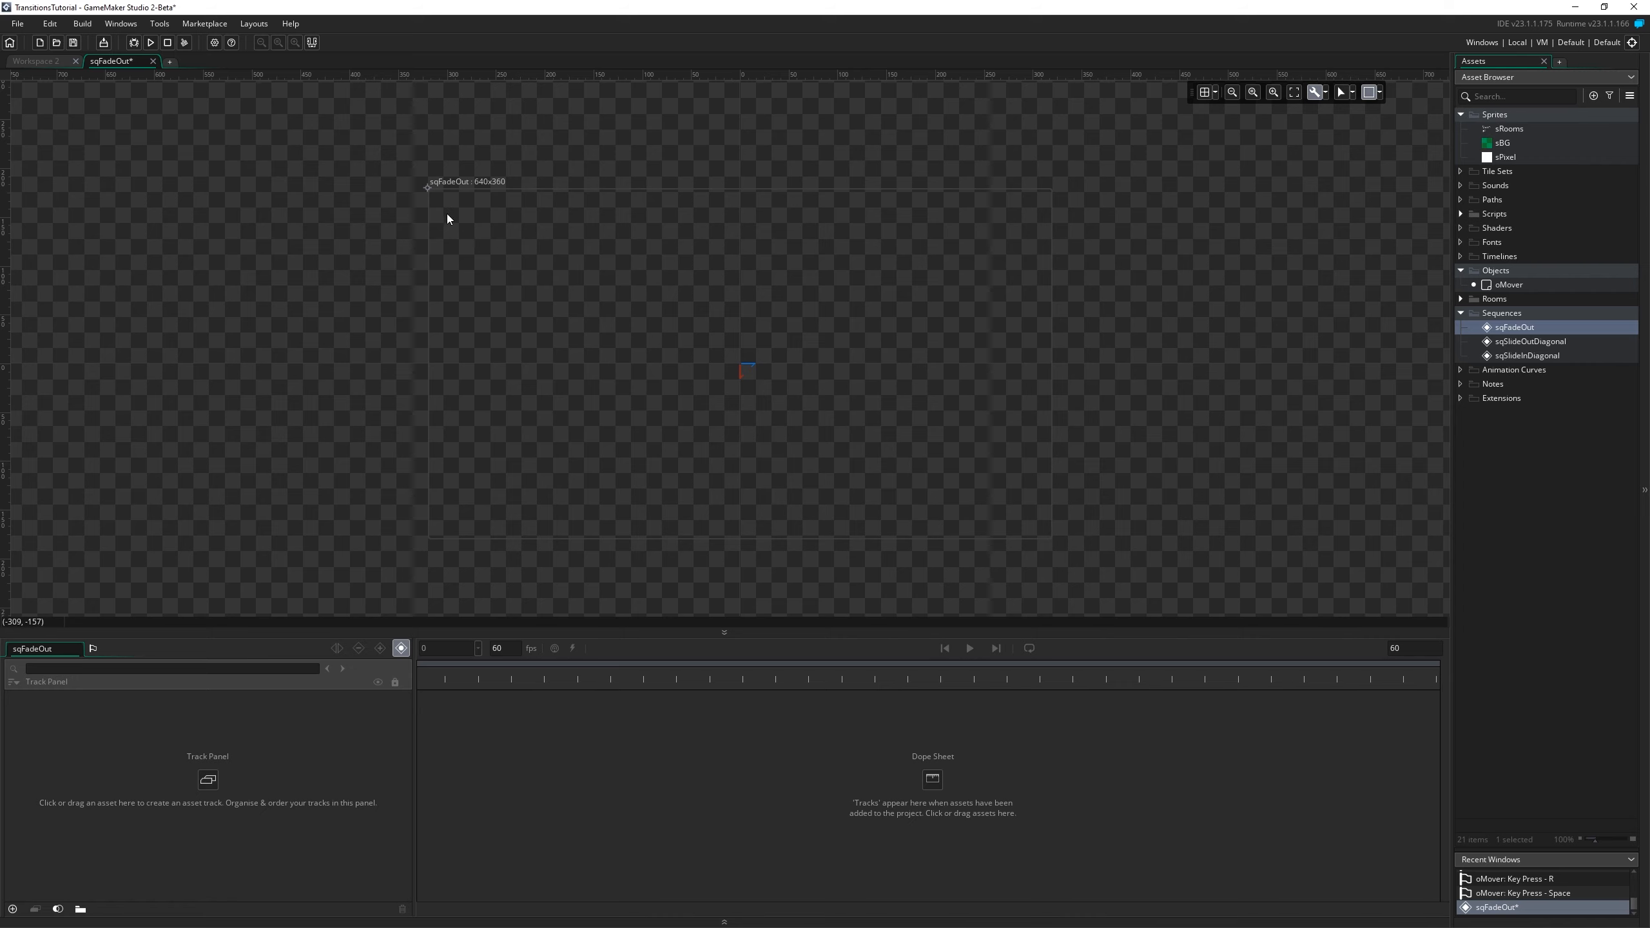
middle_click_drag(985, 343, 935, 412)
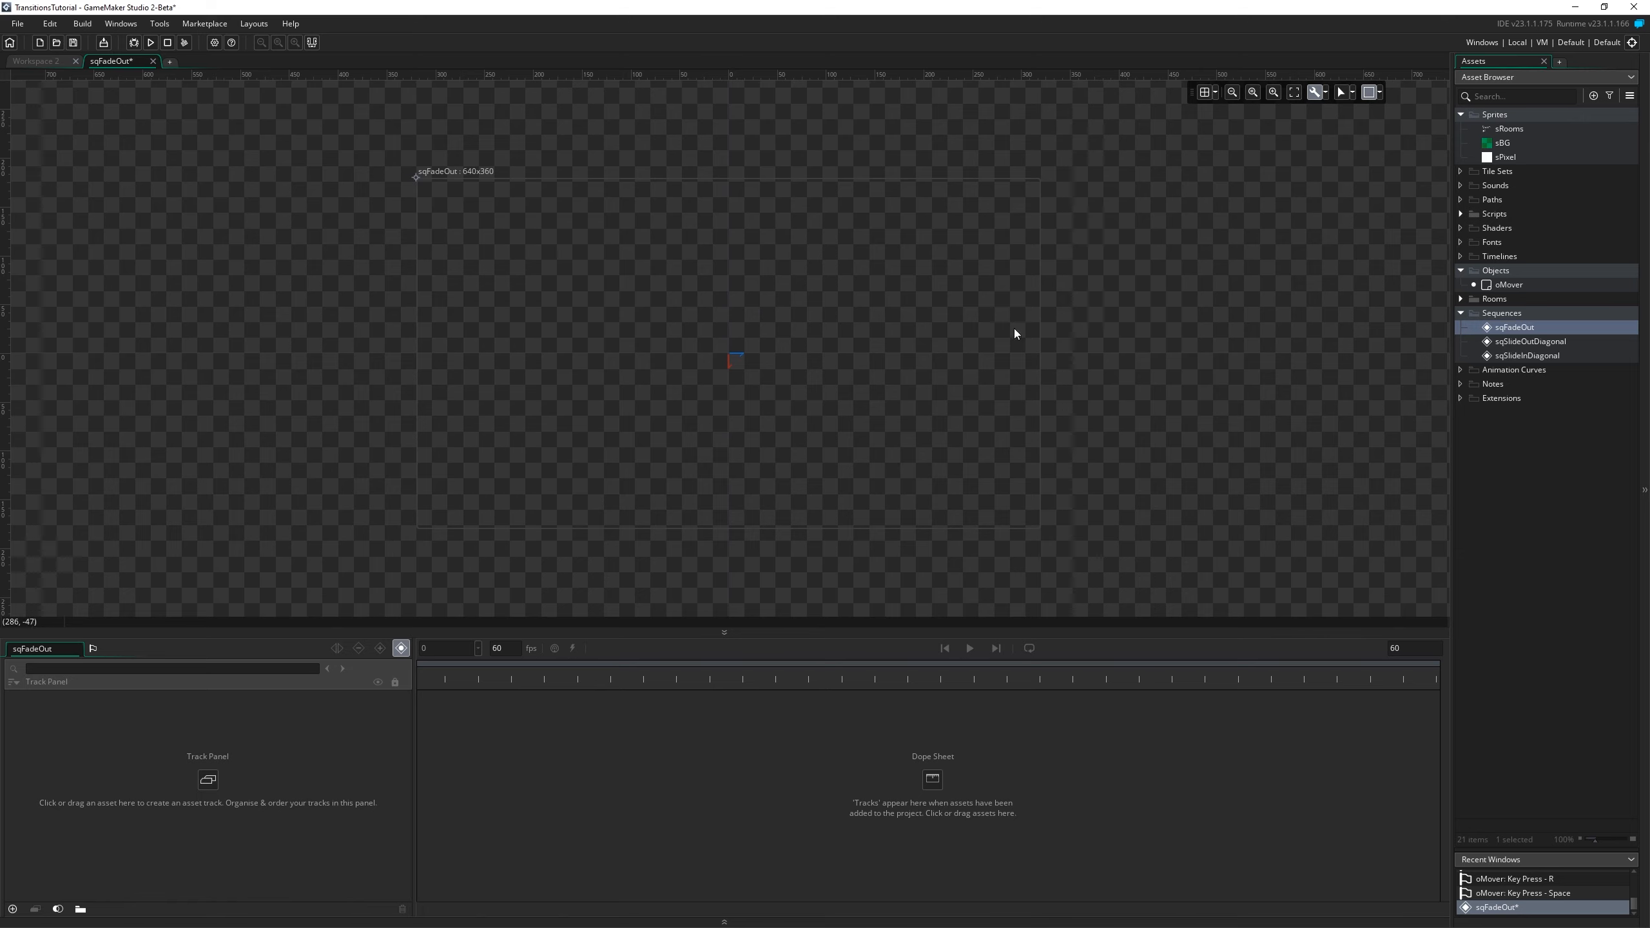
middle_click_drag(698, 315, 697, 320)
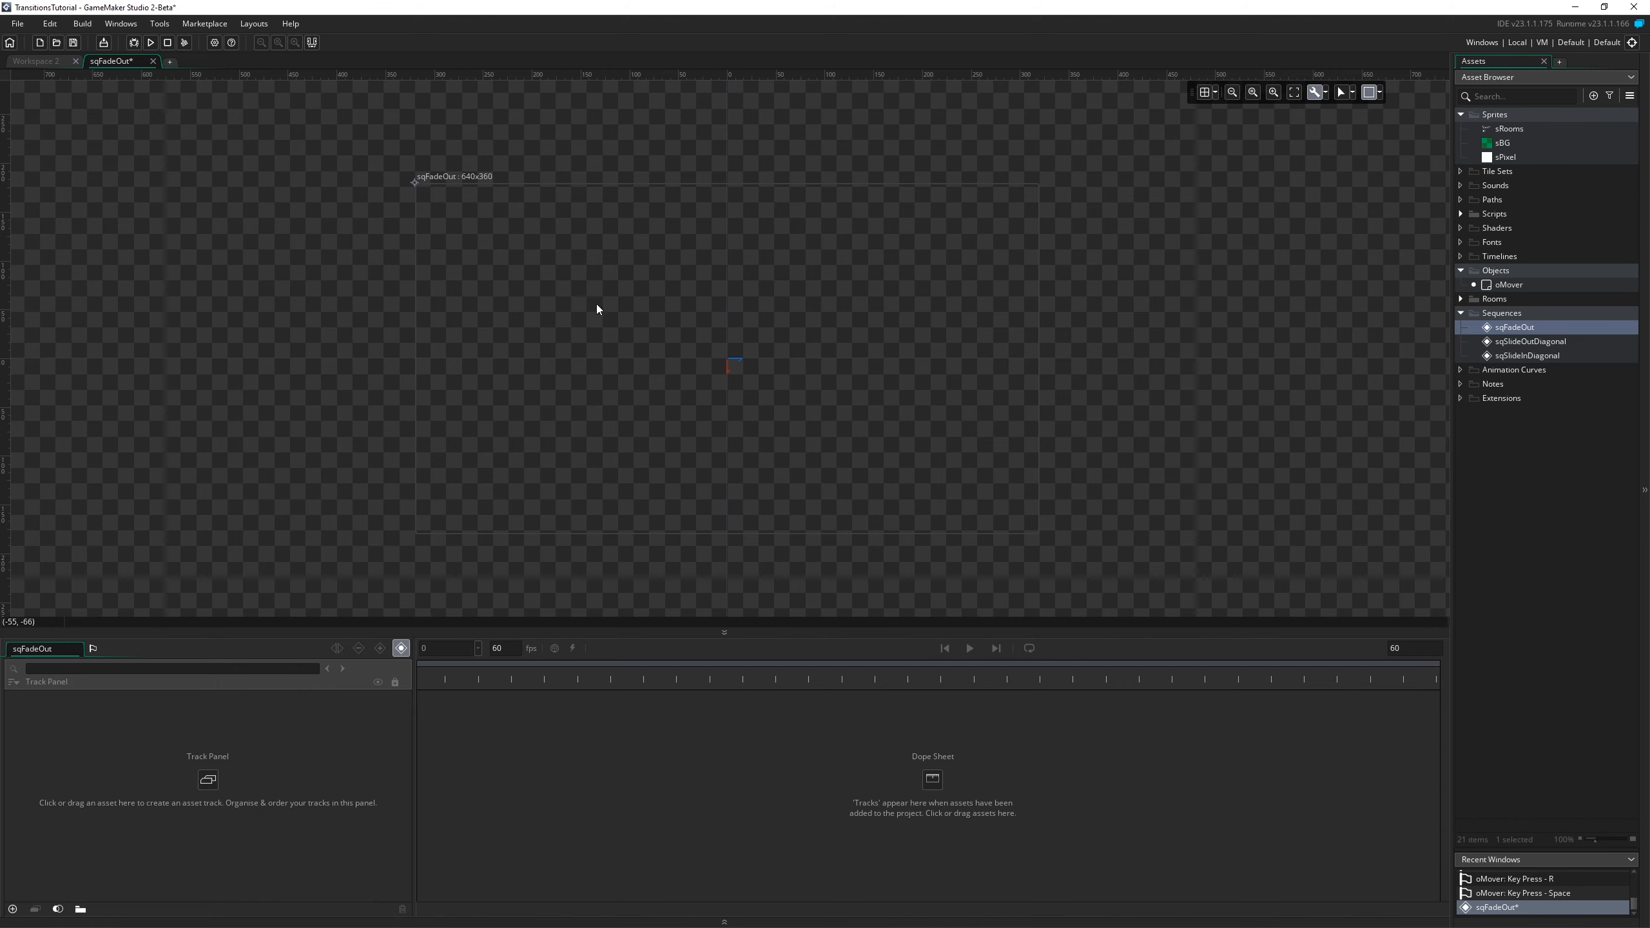
mouse_move(813, 330)
middle_mouse_down()
mouse_move(842, 359)
mouse_move(815, 347)
middle_mouse_up()
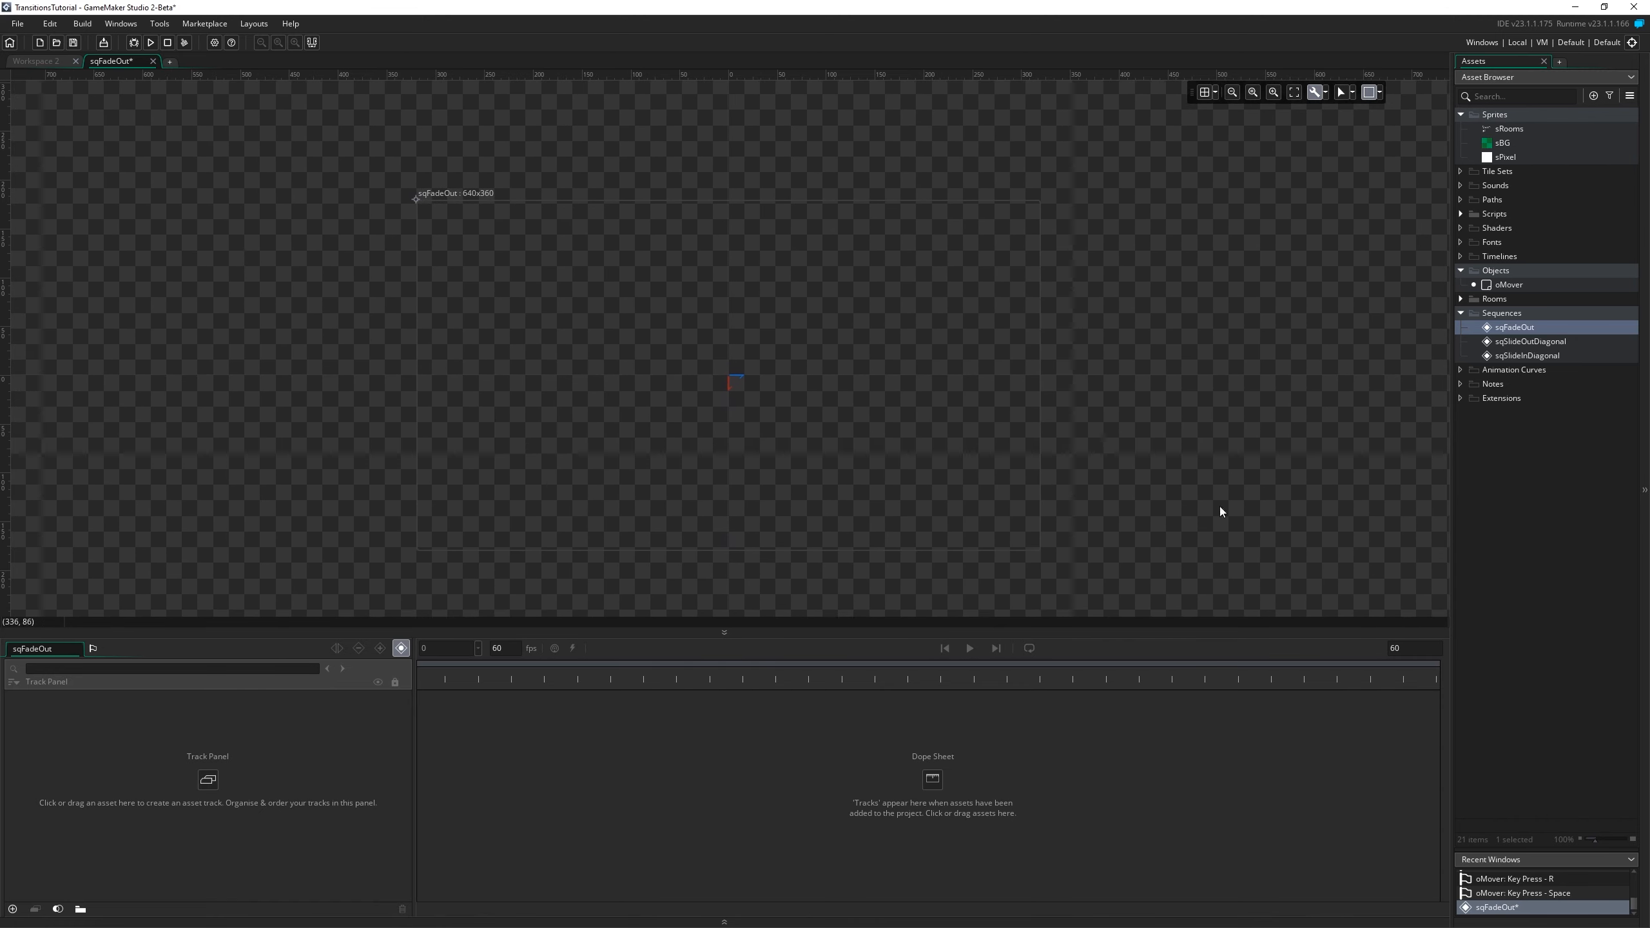
Add the sPixel sprite as a track at frame 0 of the sequence and select it on the canvas.
left_click_drag(1528, 154, 100, 748)
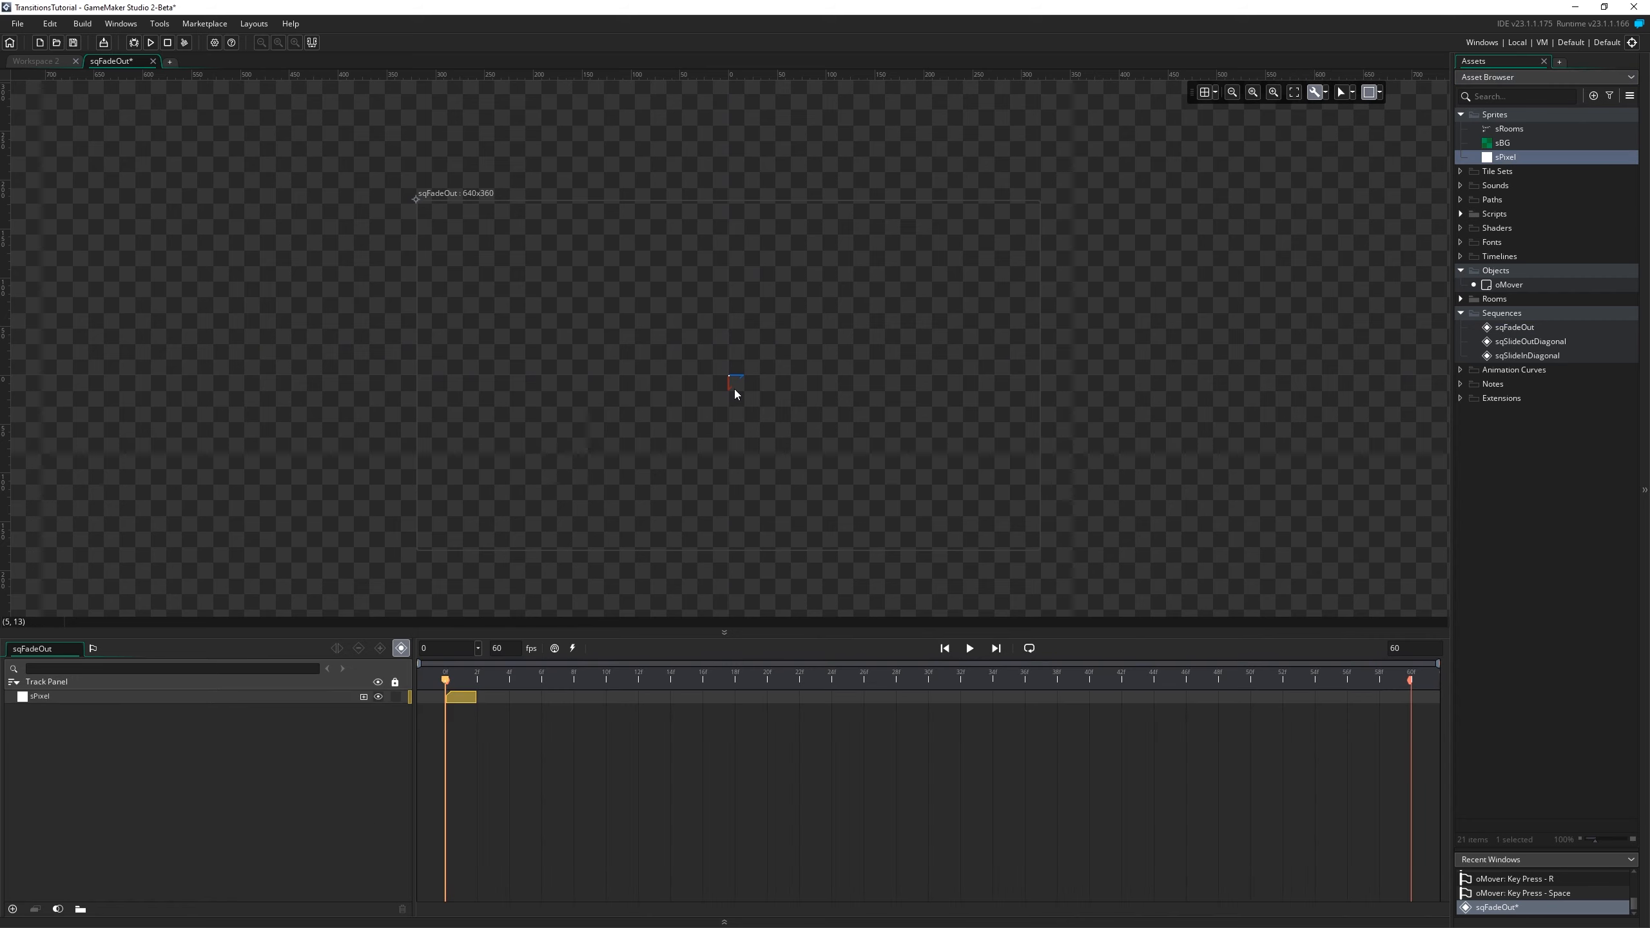
scroll(727, 363, "up", 10)
left_click(726, 417)
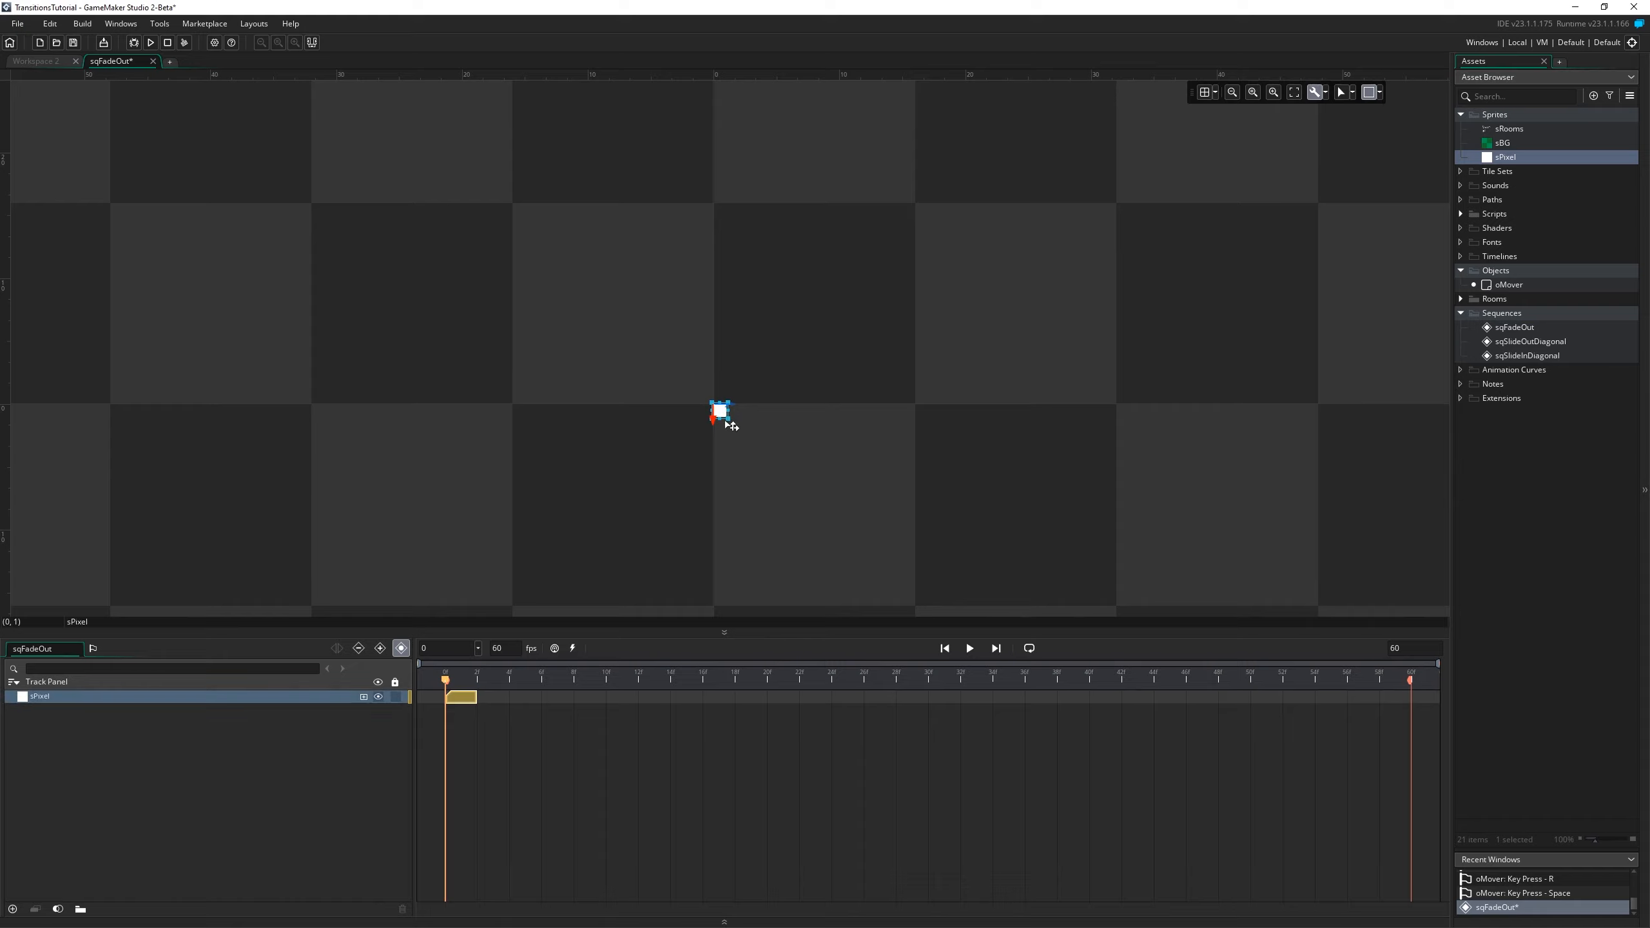
Stretch the sPixel sprite to about 674 by 385 px around the centre, covering the whole canvas frame with a small overhang.
scroll(732, 429, "up", 2)
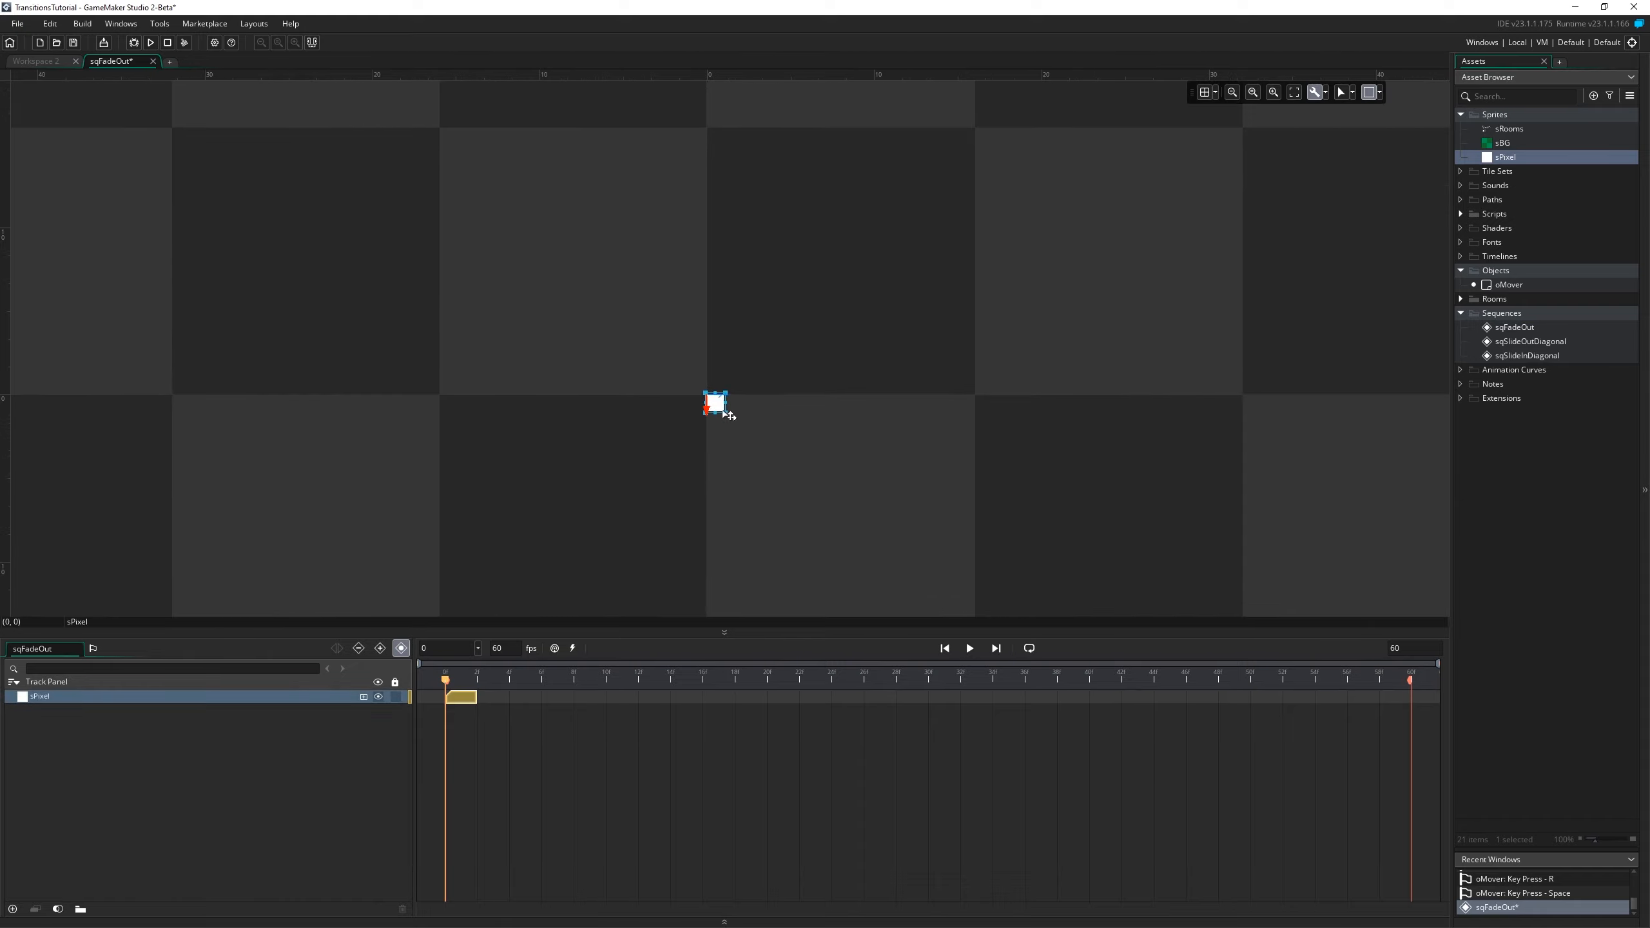
scroll(729, 415, "up", 1)
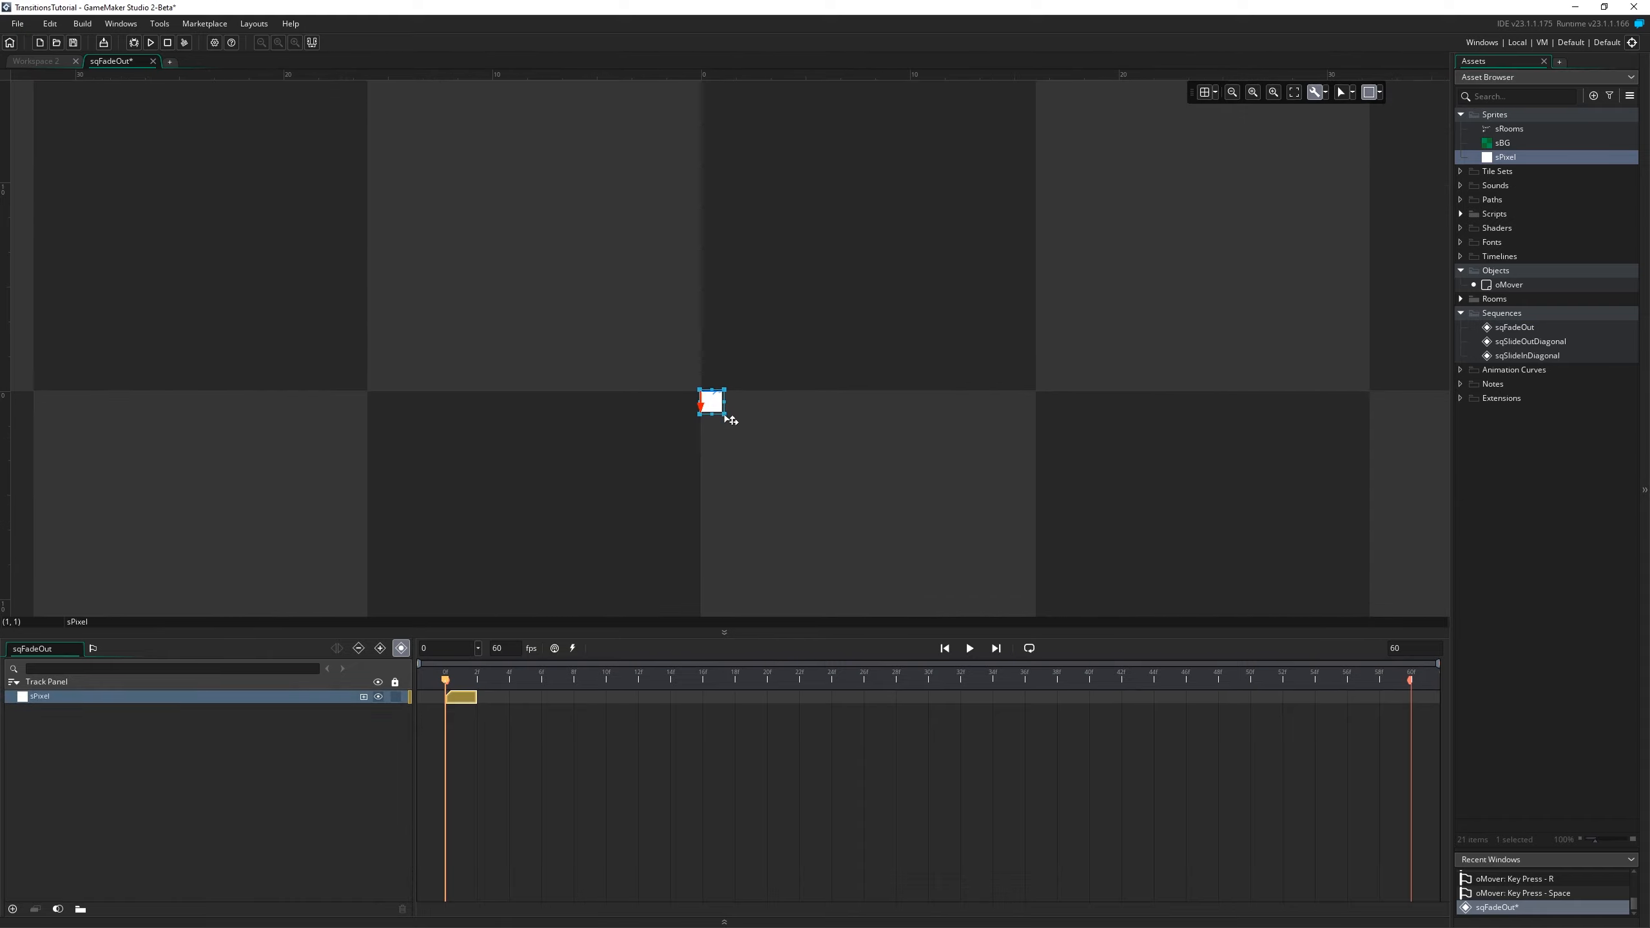
left_click_drag(730, 420, 1050, 614)
scroll(958, 484, "down", 2)
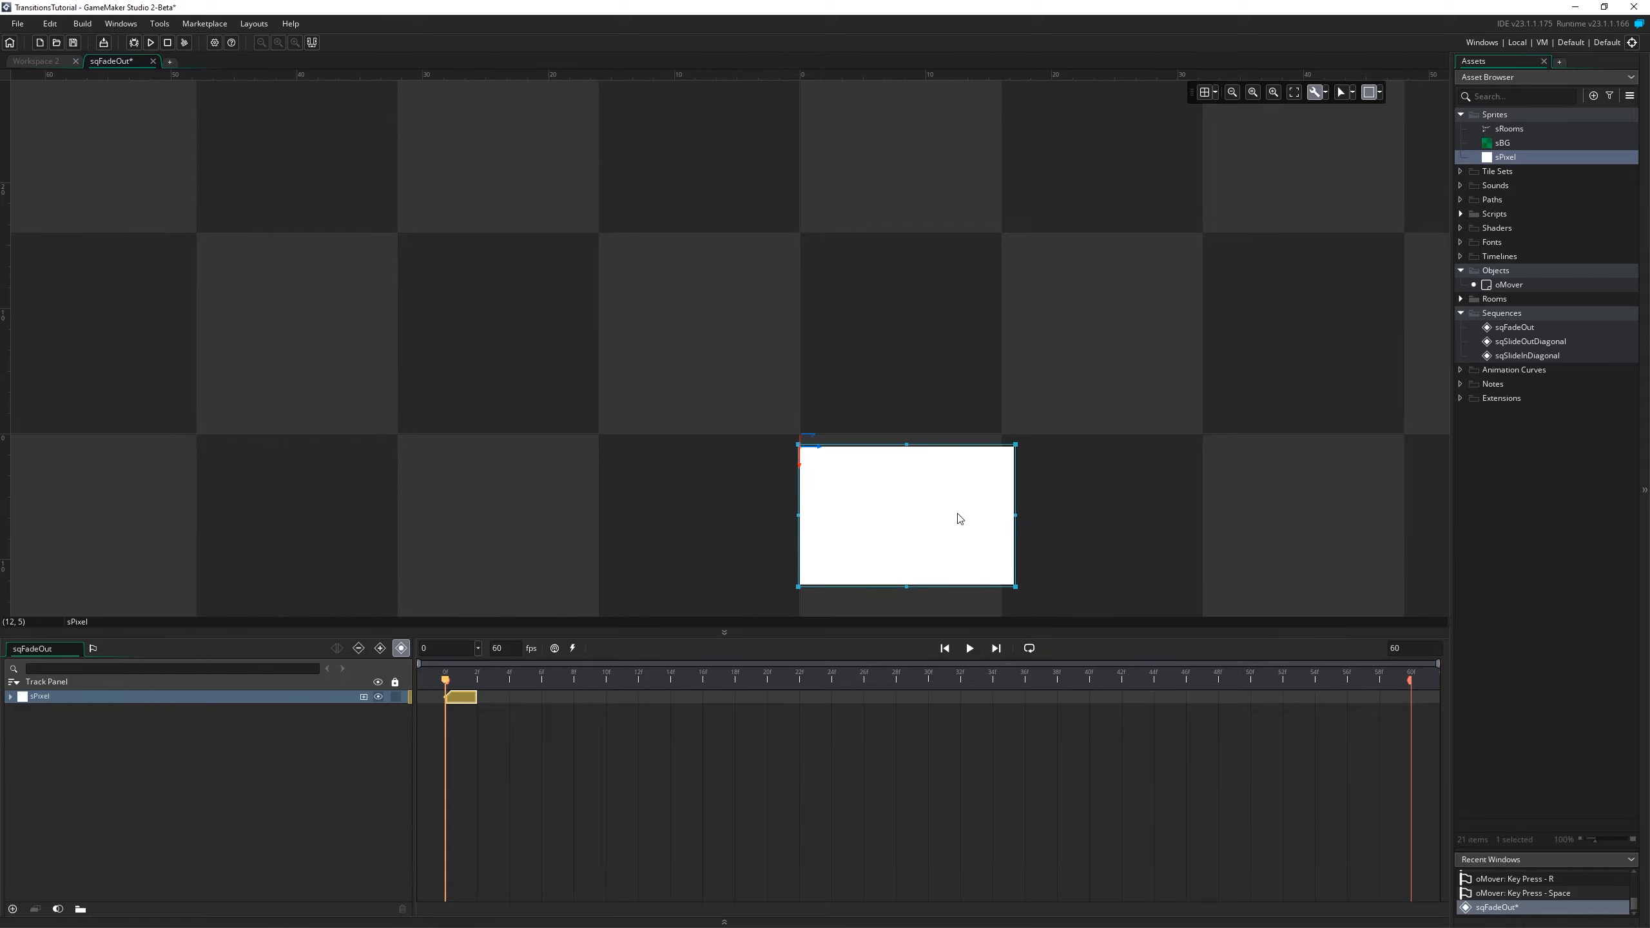
left_click_drag(1017, 446, 1219, 97)
scroll(1164, 369, "down", 3)
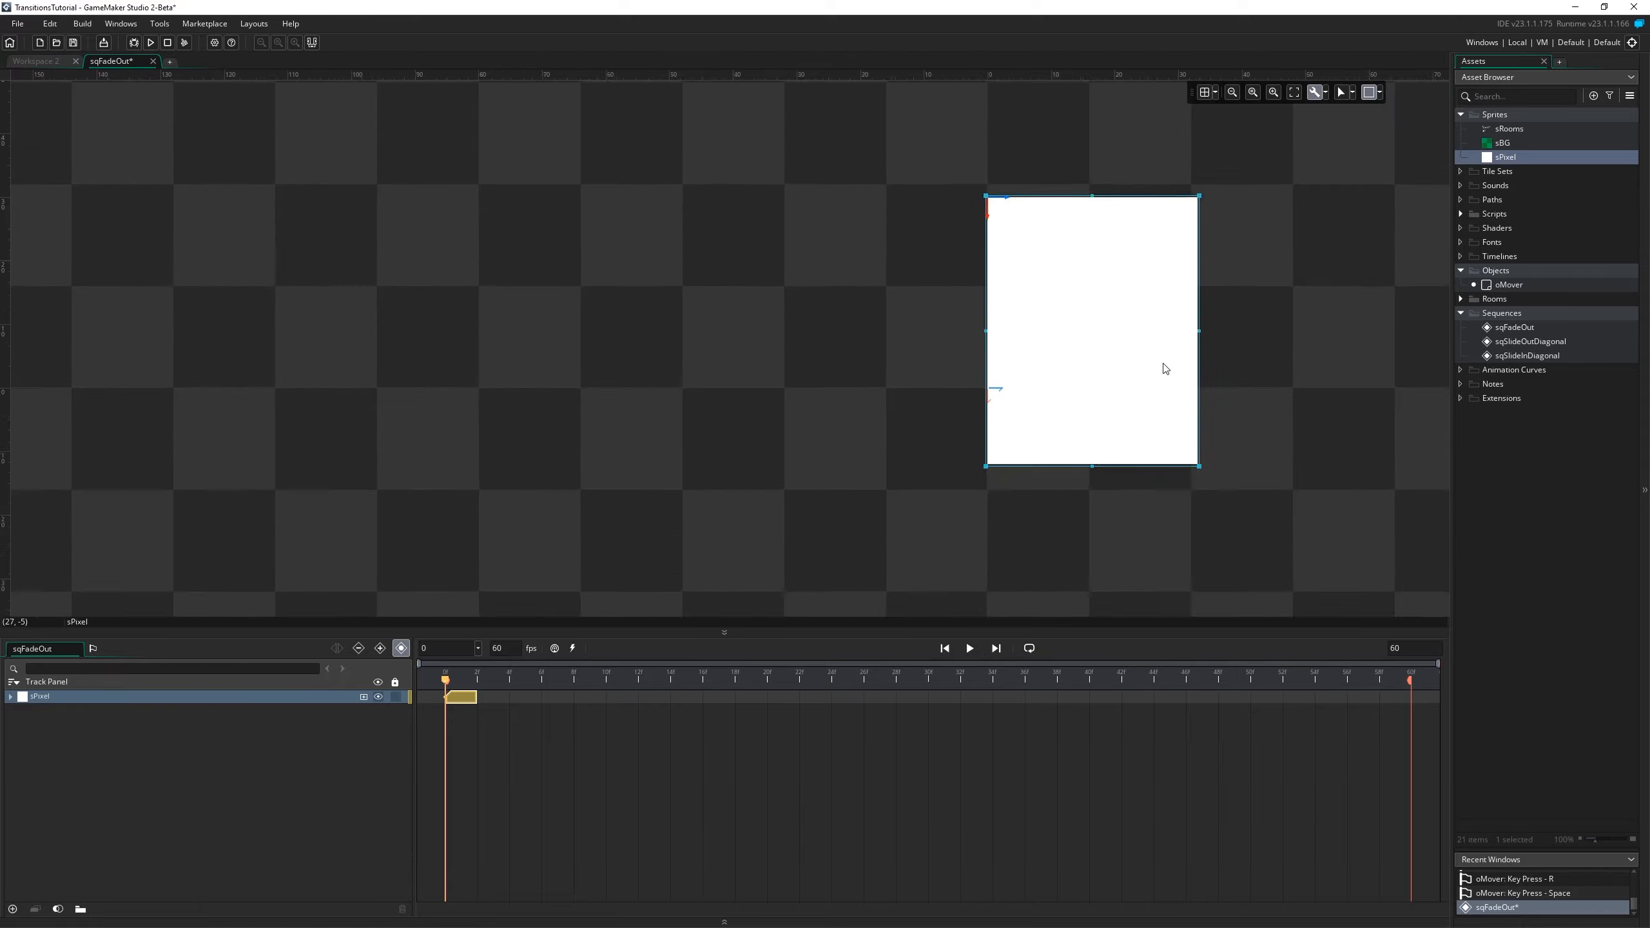
scroll(1163, 365, "down", 4)
left_click_drag(1152, 360, 918, 312)
scroll(903, 341, "down", 4)
middle_click_drag(1099, 350, 959, 366)
left_click_drag(782, 362, 940, 422)
middle_click_drag(1136, 417, 1028, 418)
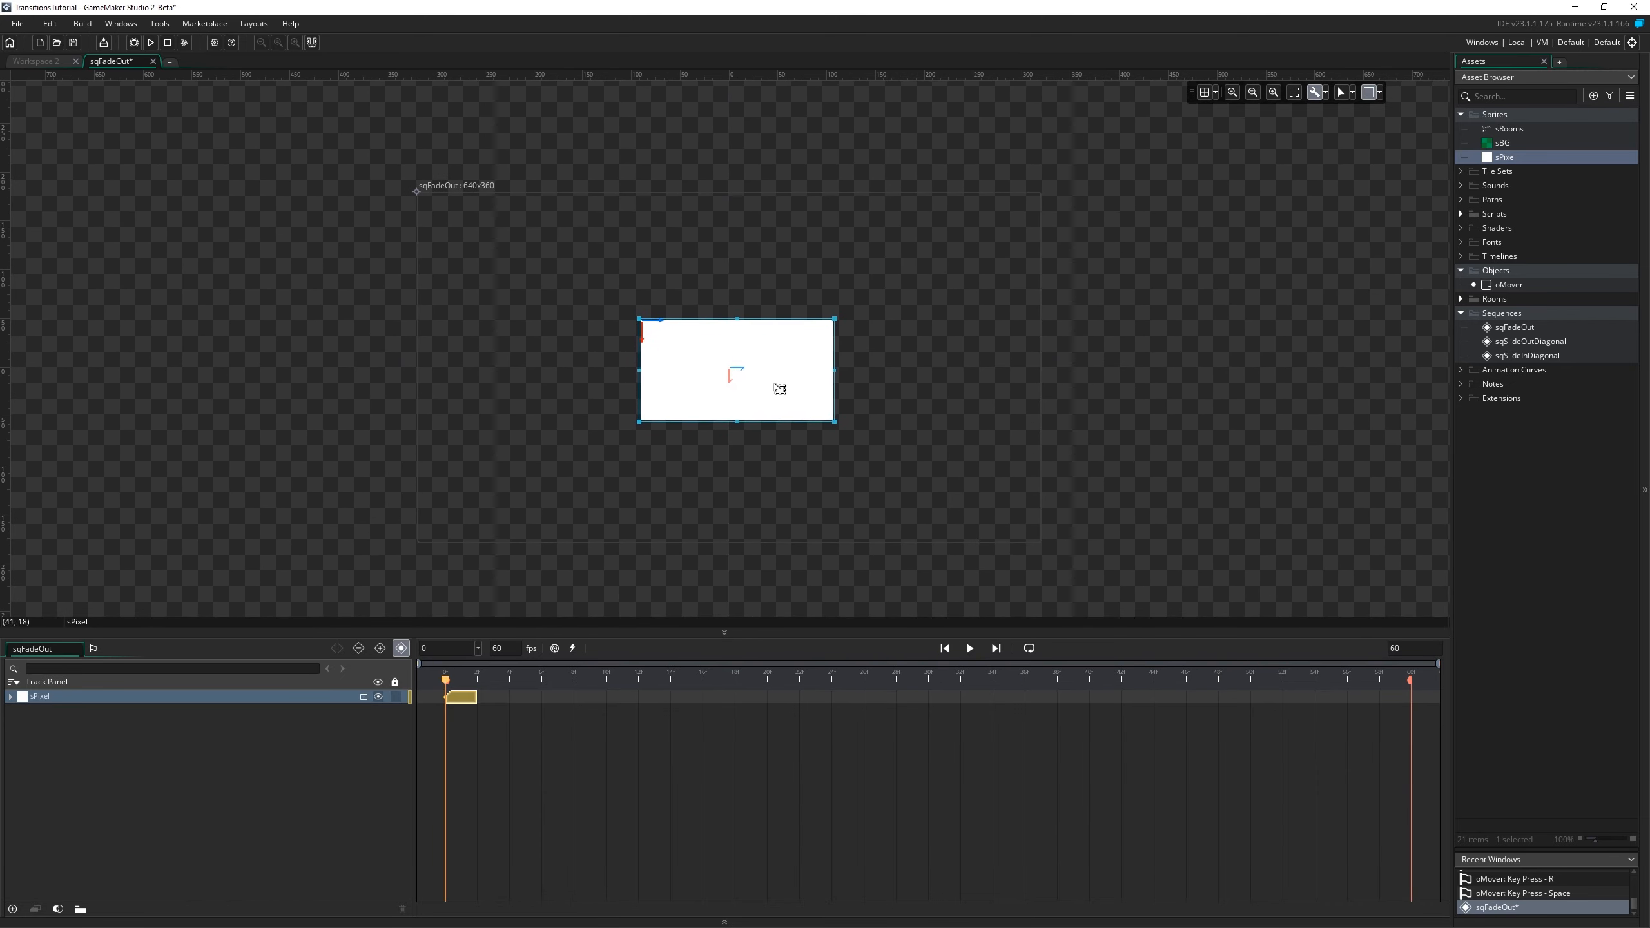
left_click_drag(805, 389, 1069, 563)
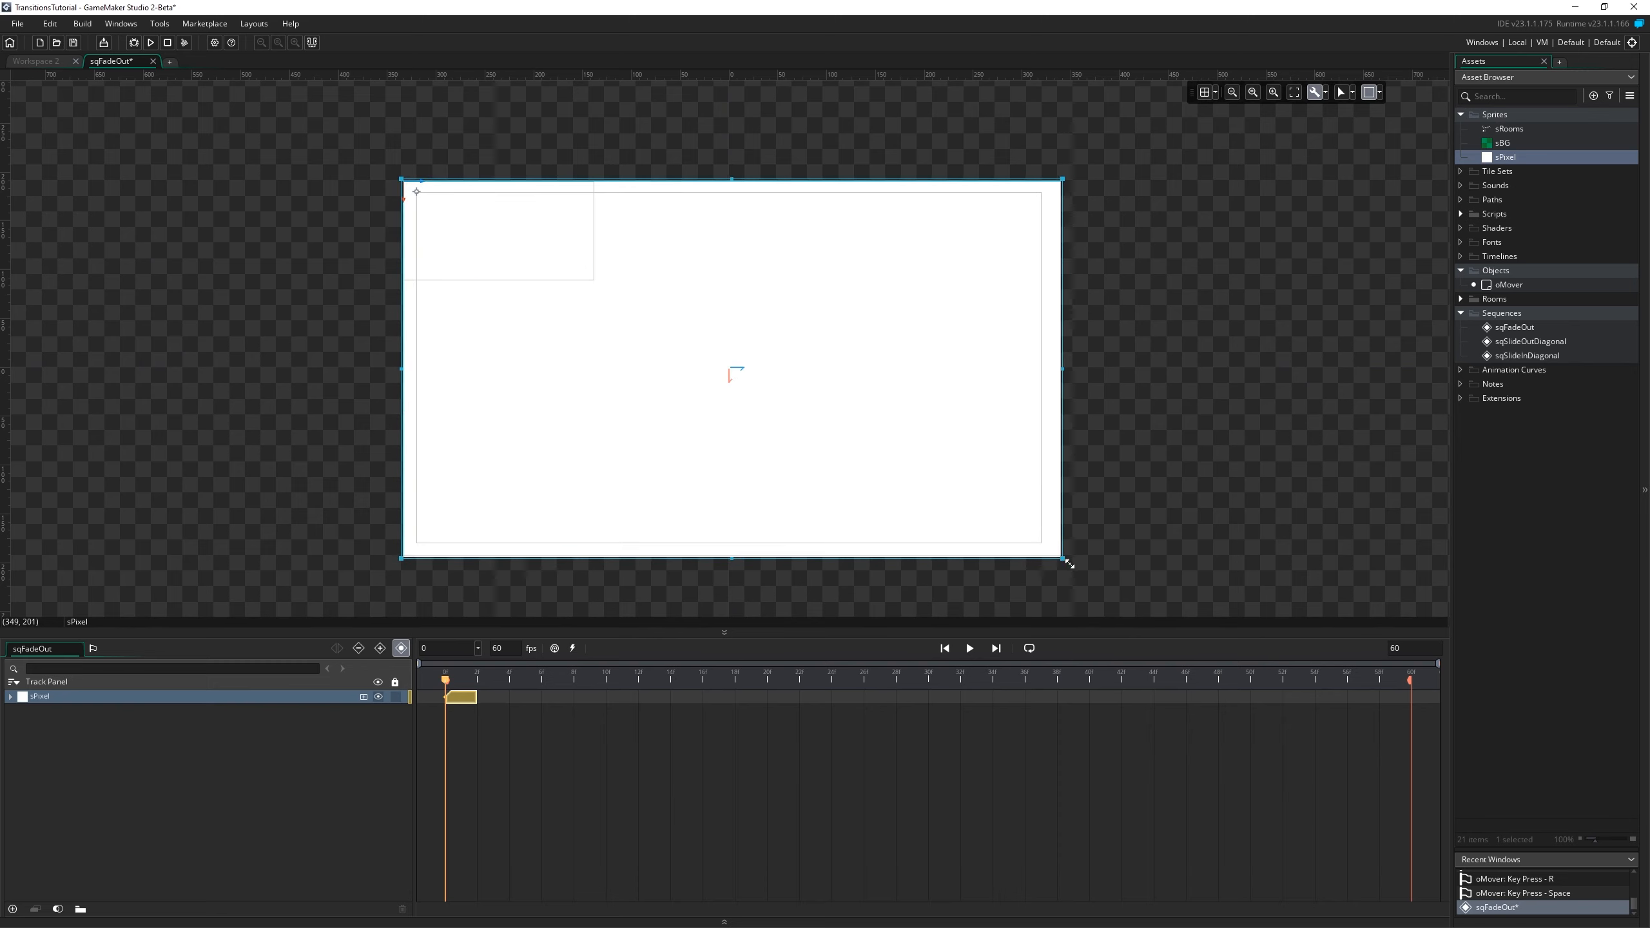
left_click(1123, 498)
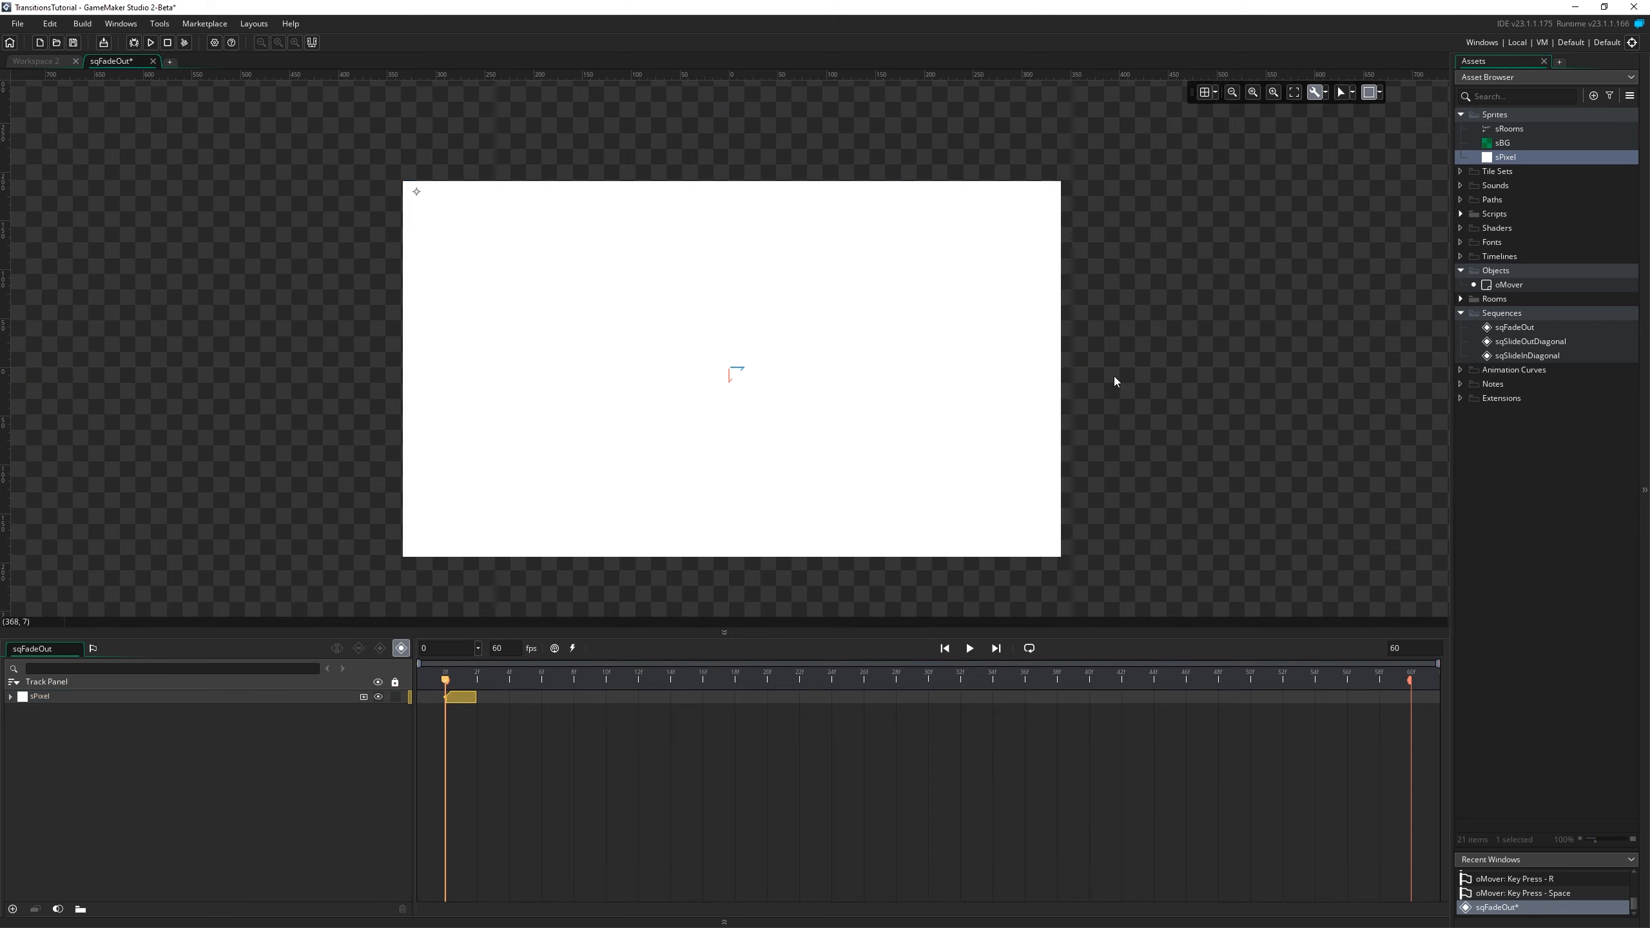
mouse_move(1113, 376)
middle_mouse_down()
mouse_move(1122, 418)
mouse_move(1127, 363)
middle_mouse_up()
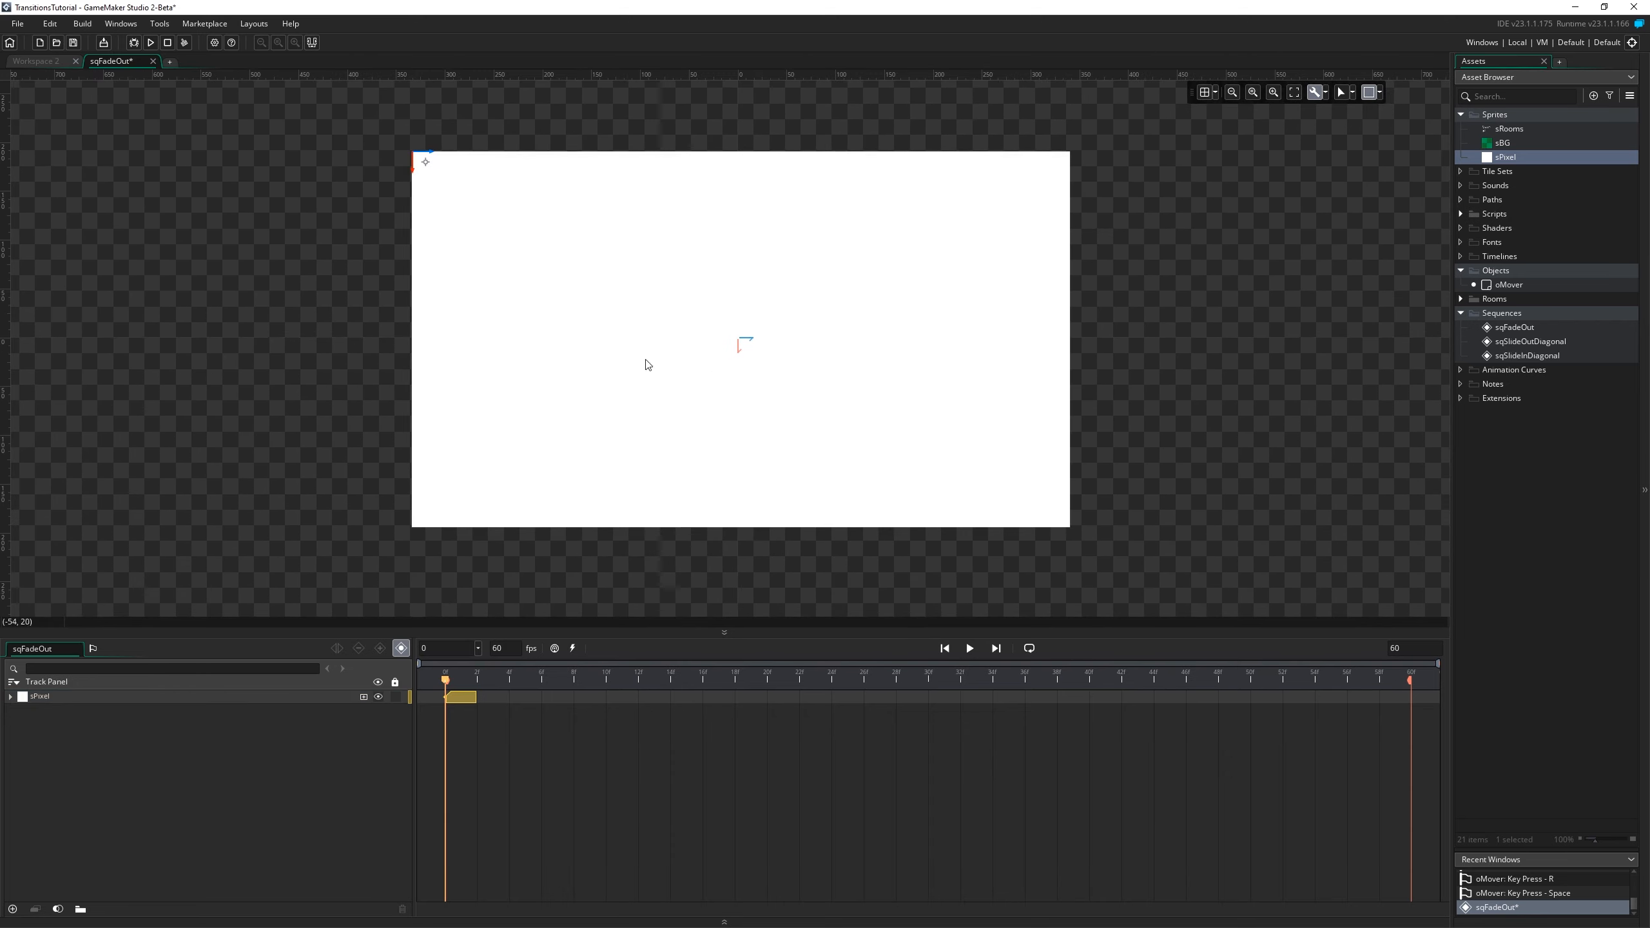
Expand the sPixel track and add a Colour Multiply parameter to it.
left_click(500, 214)
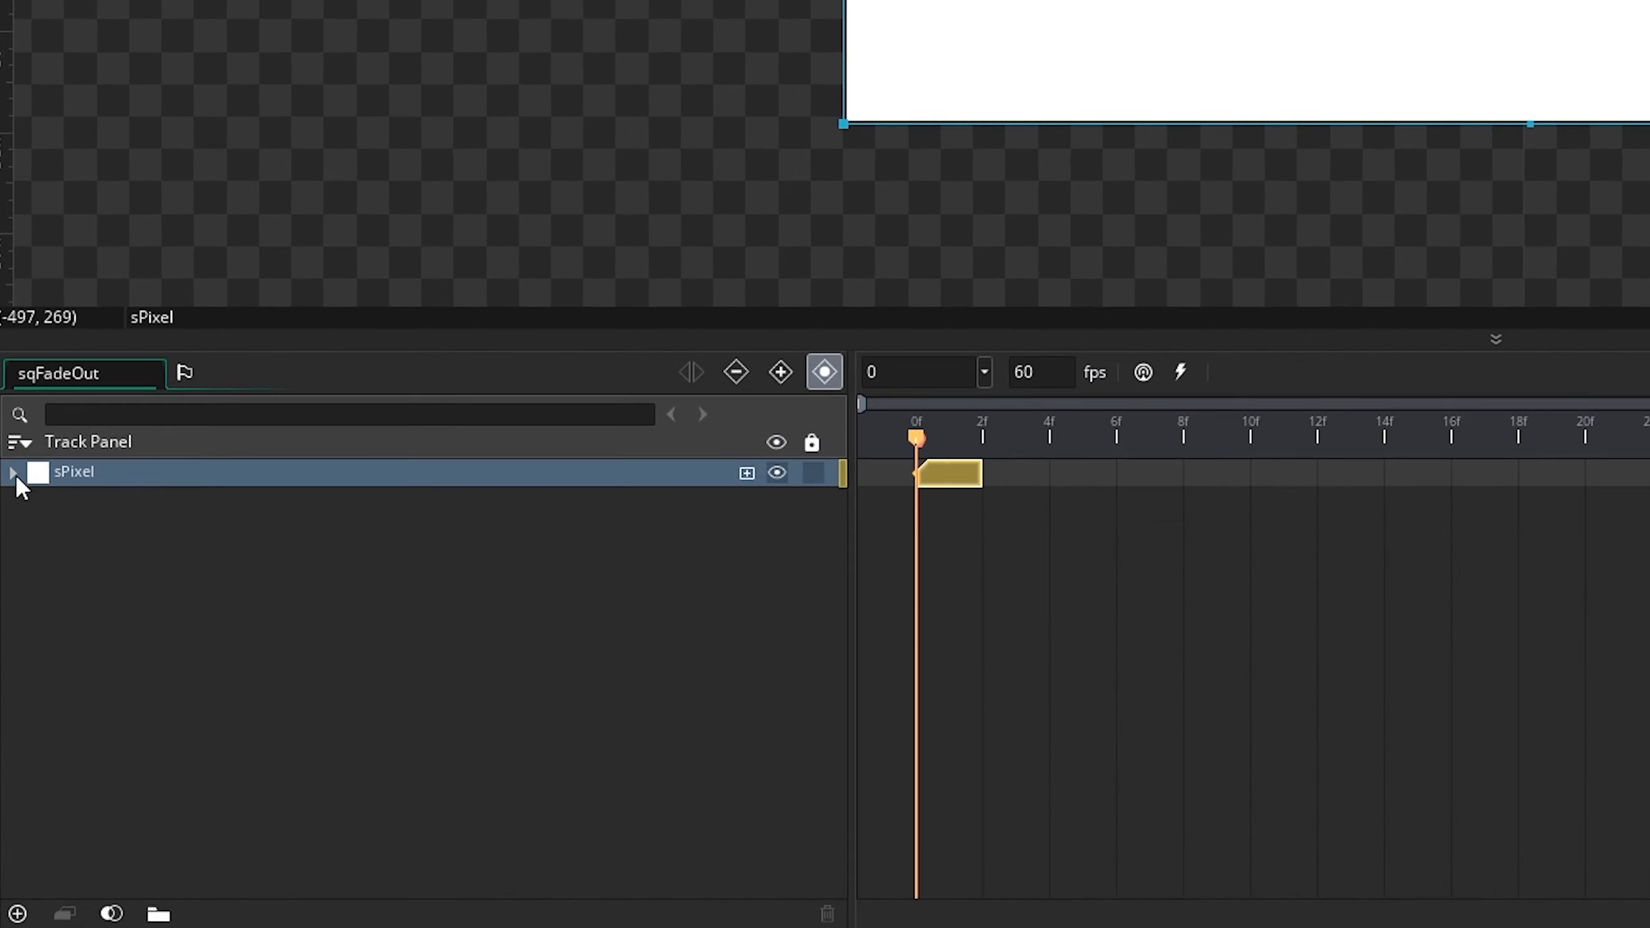
left_click(10, 696)
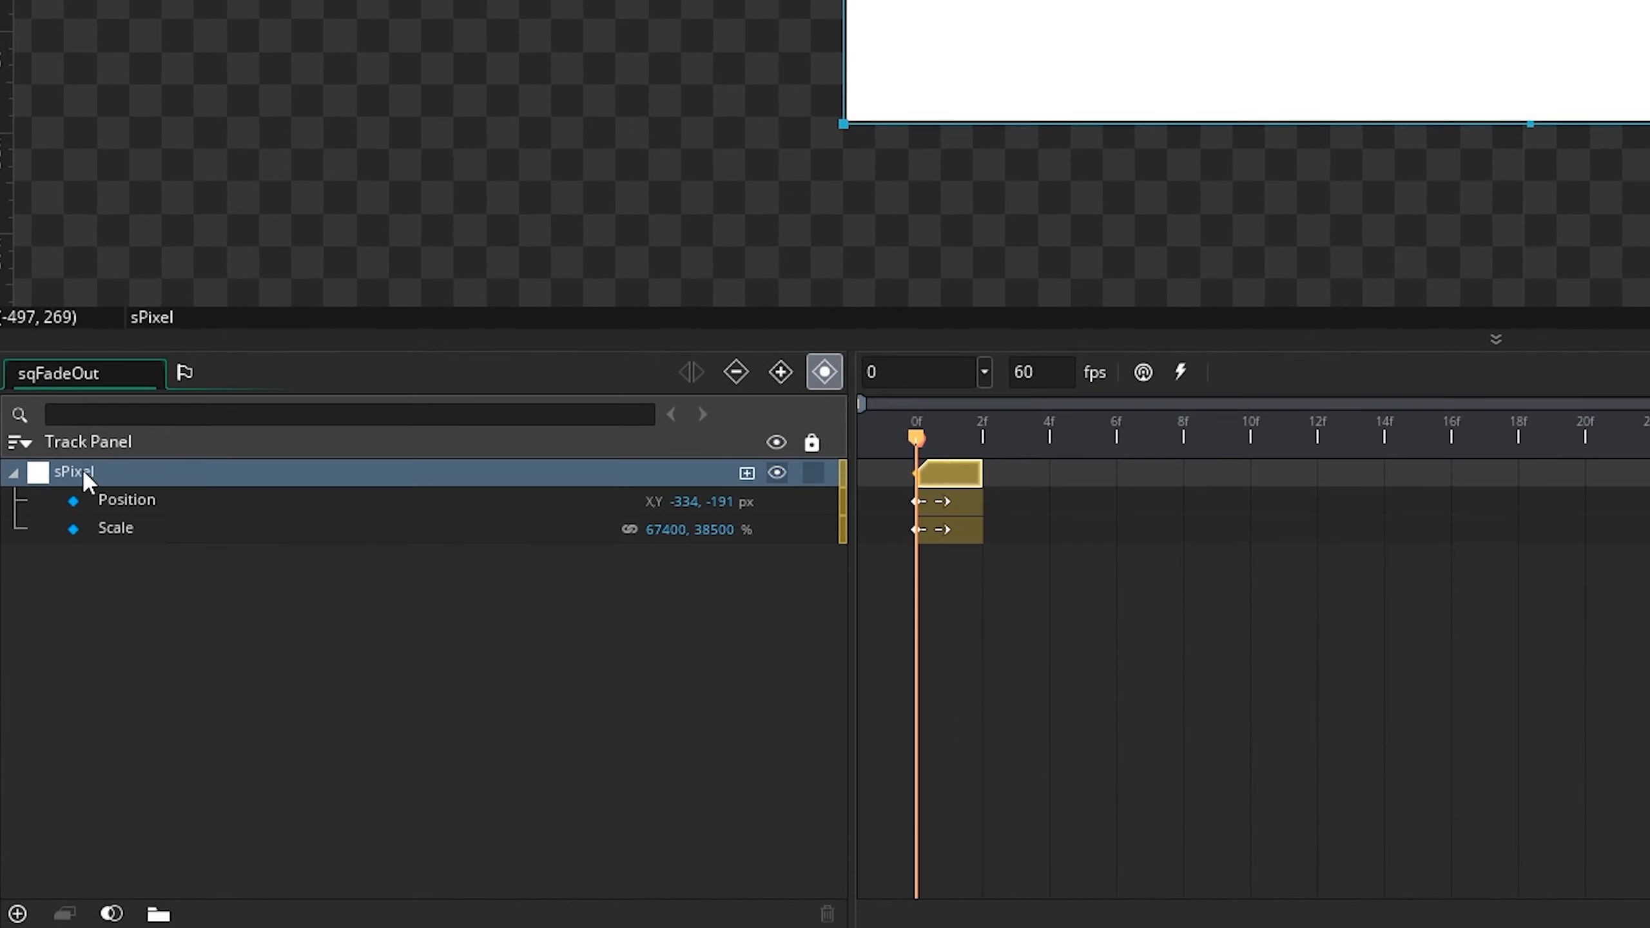
left_click(747, 474)
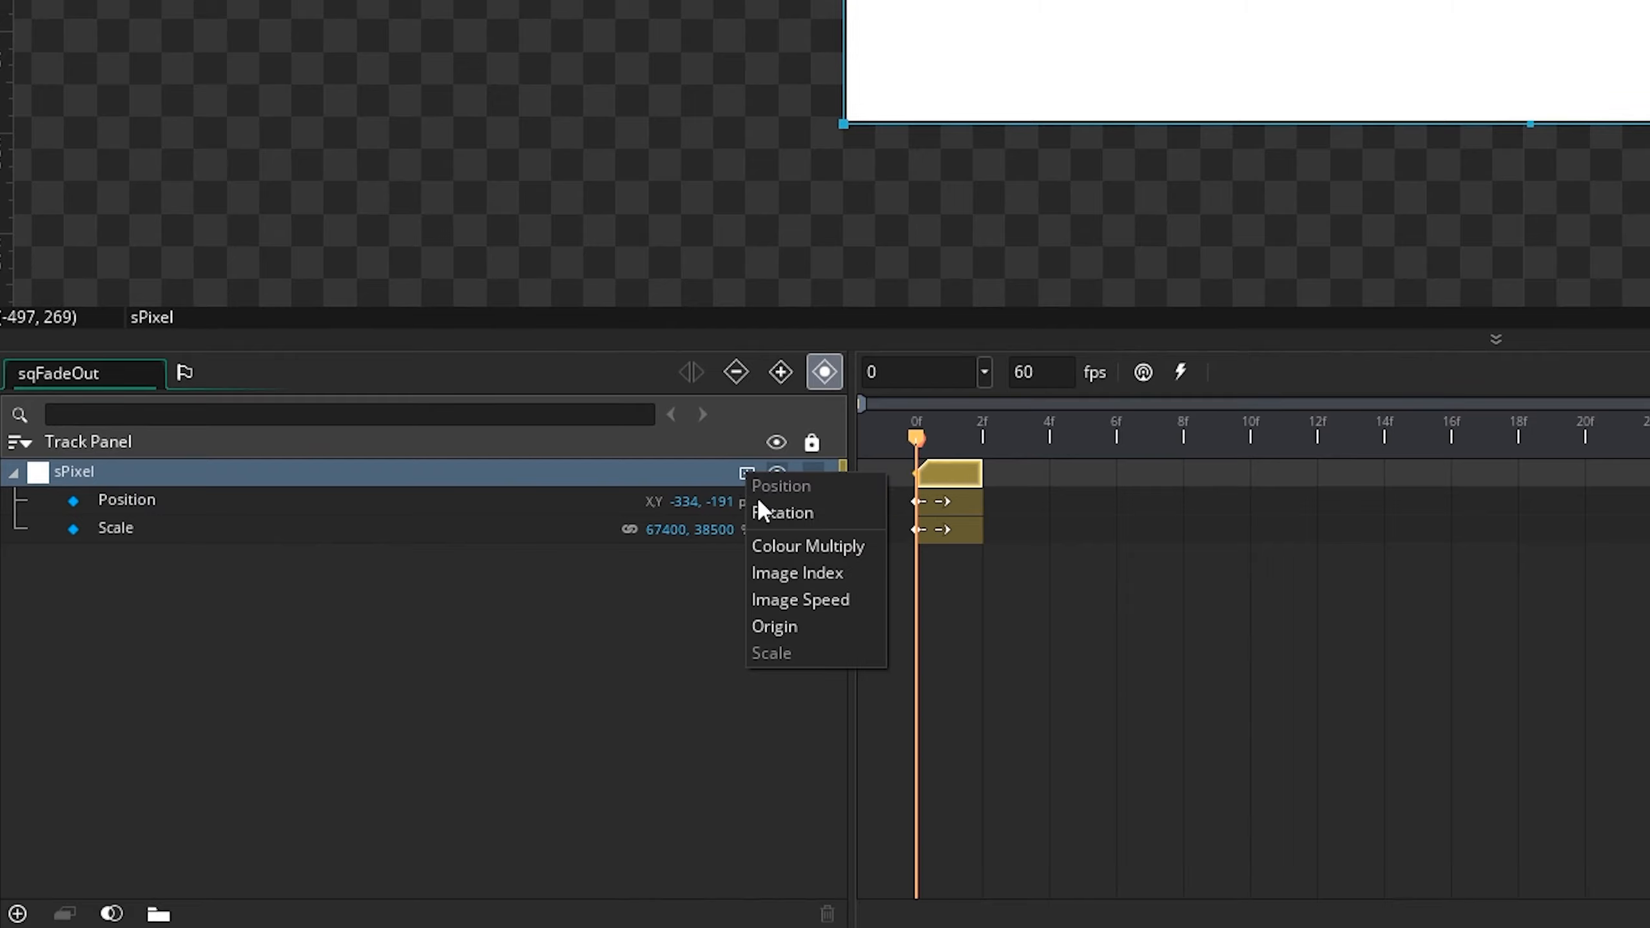
left_click(808, 547)
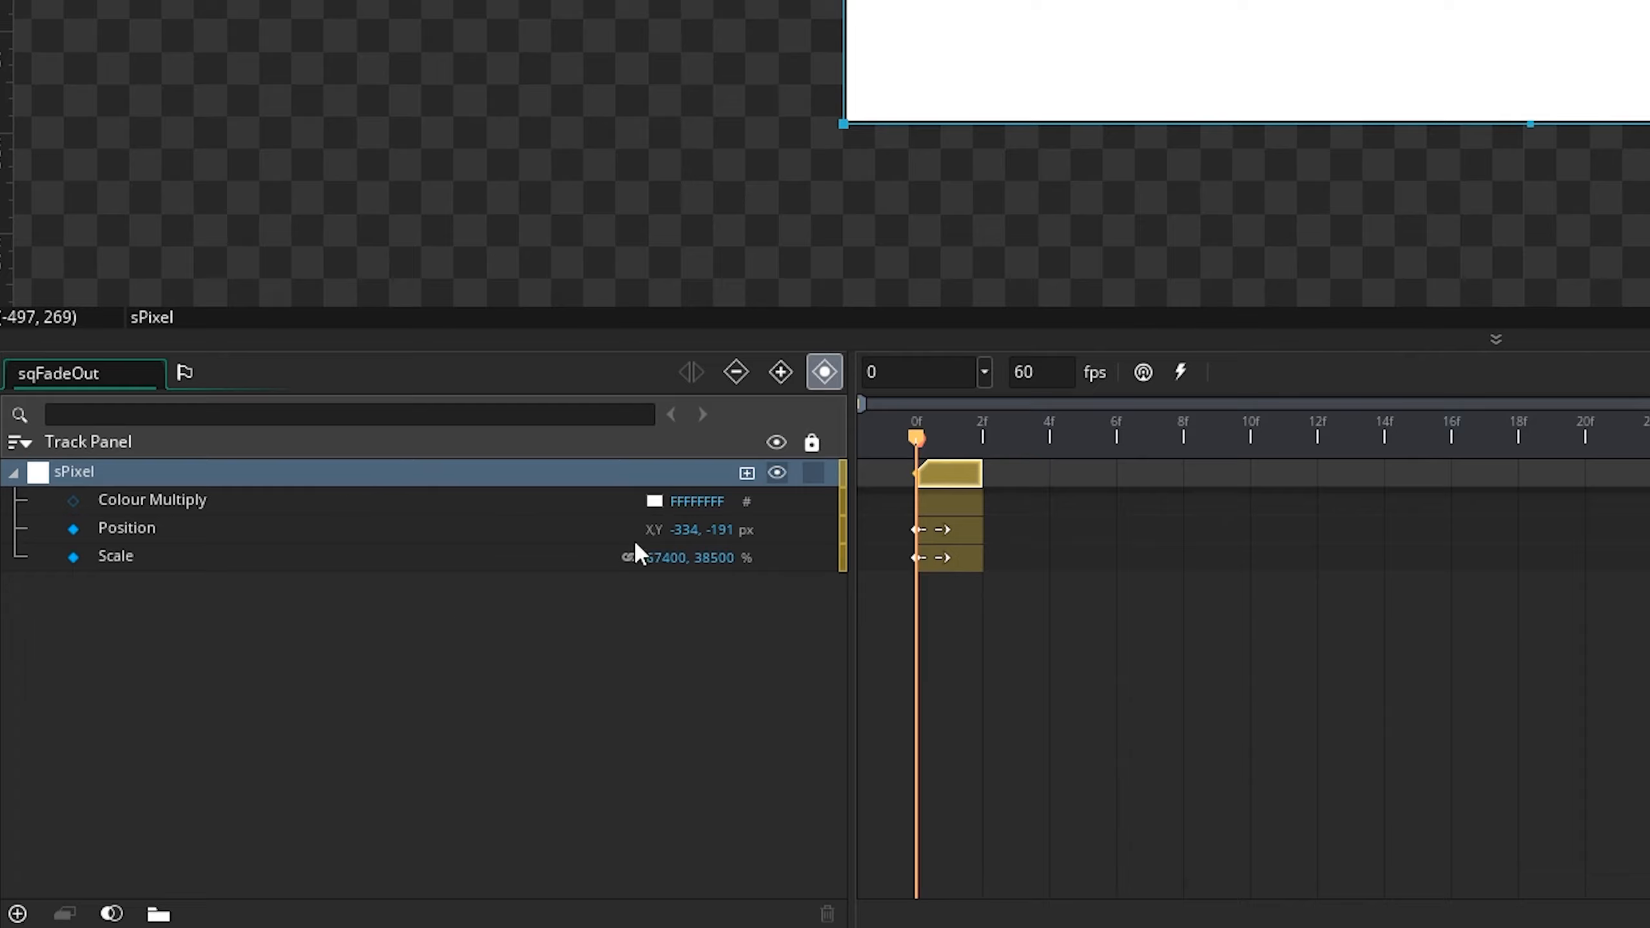
left_click(824, 373)
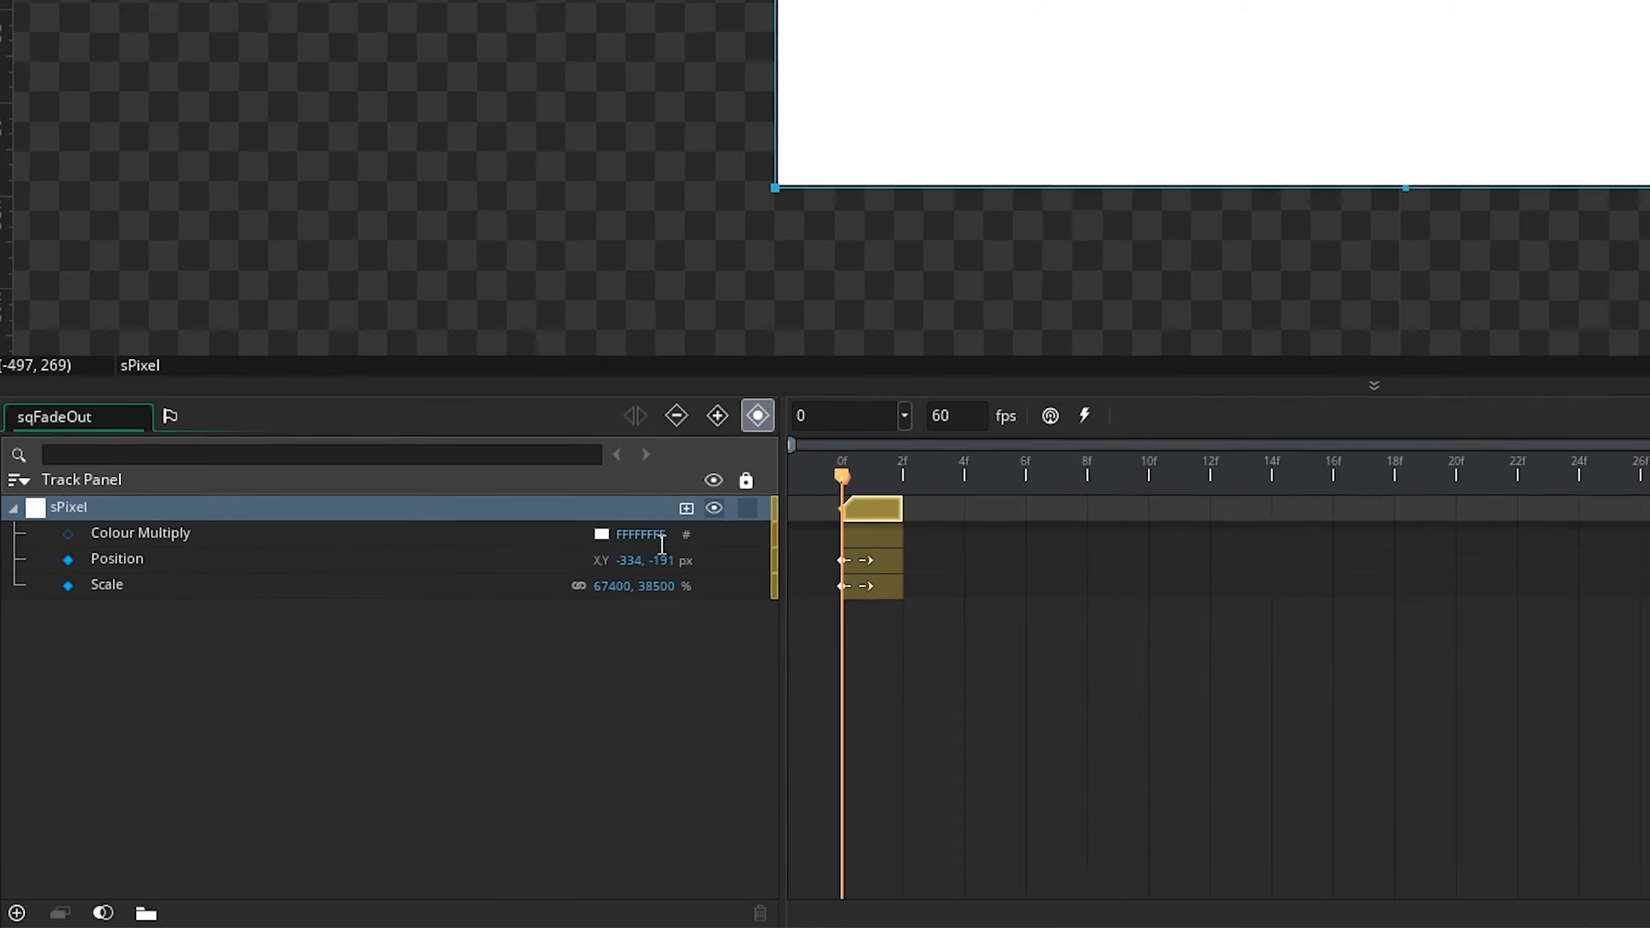
Set sPixel's Colour Multiply at frame 0 to black (000000) with alpha 0.
left_click(711, 503)
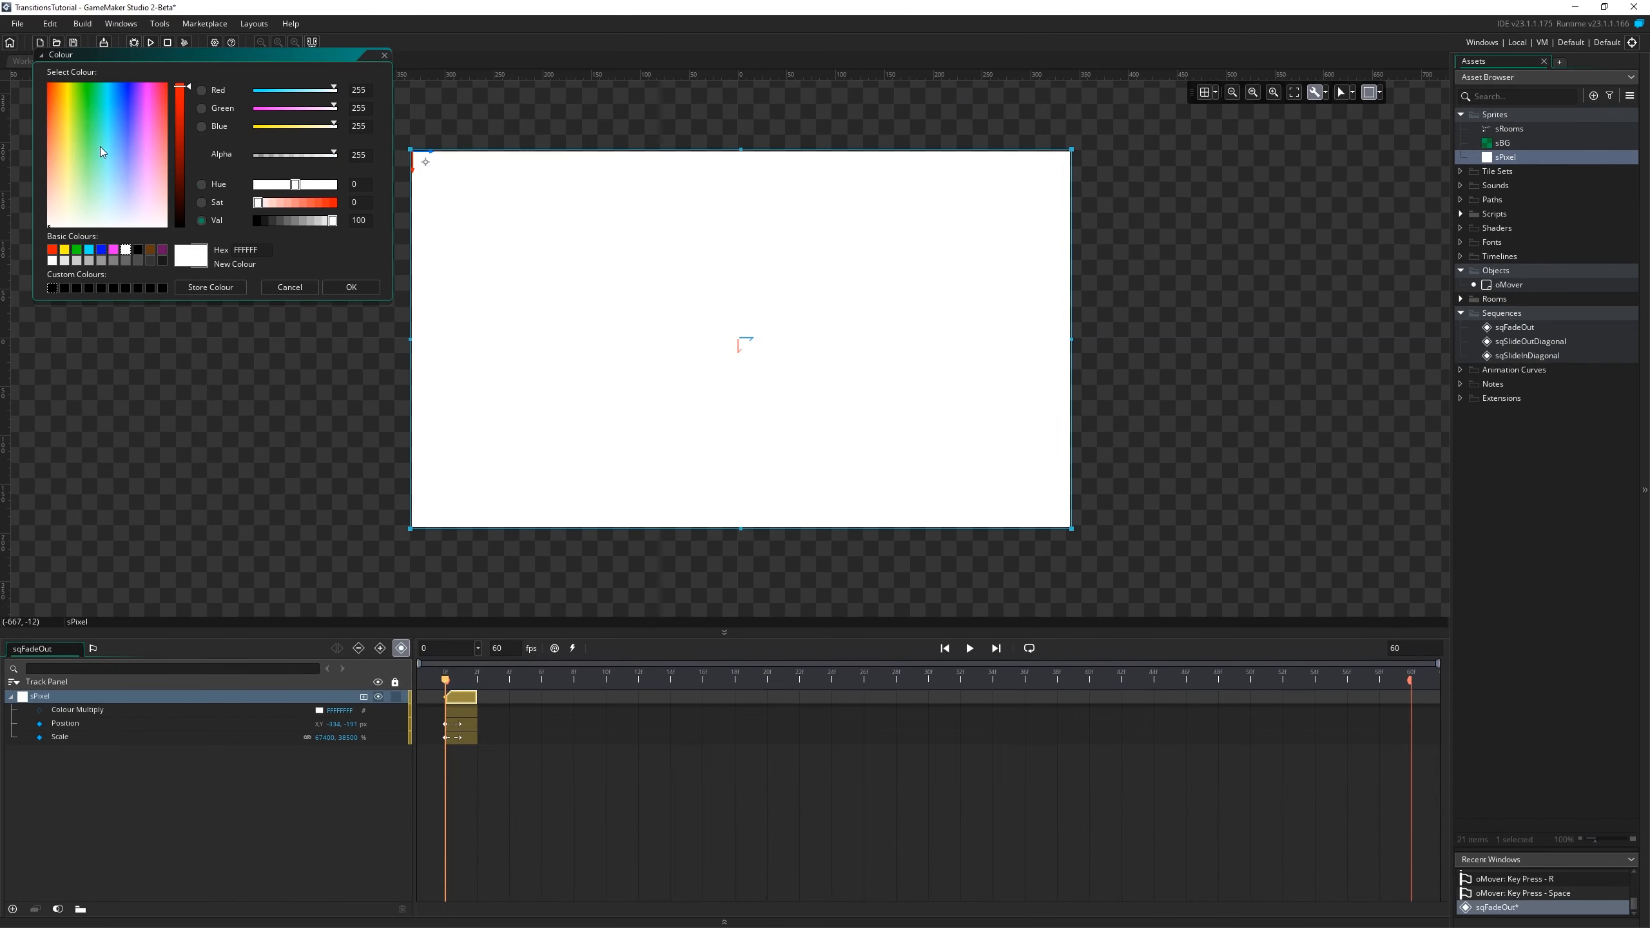
left_click_drag(183, 96, 175, 243)
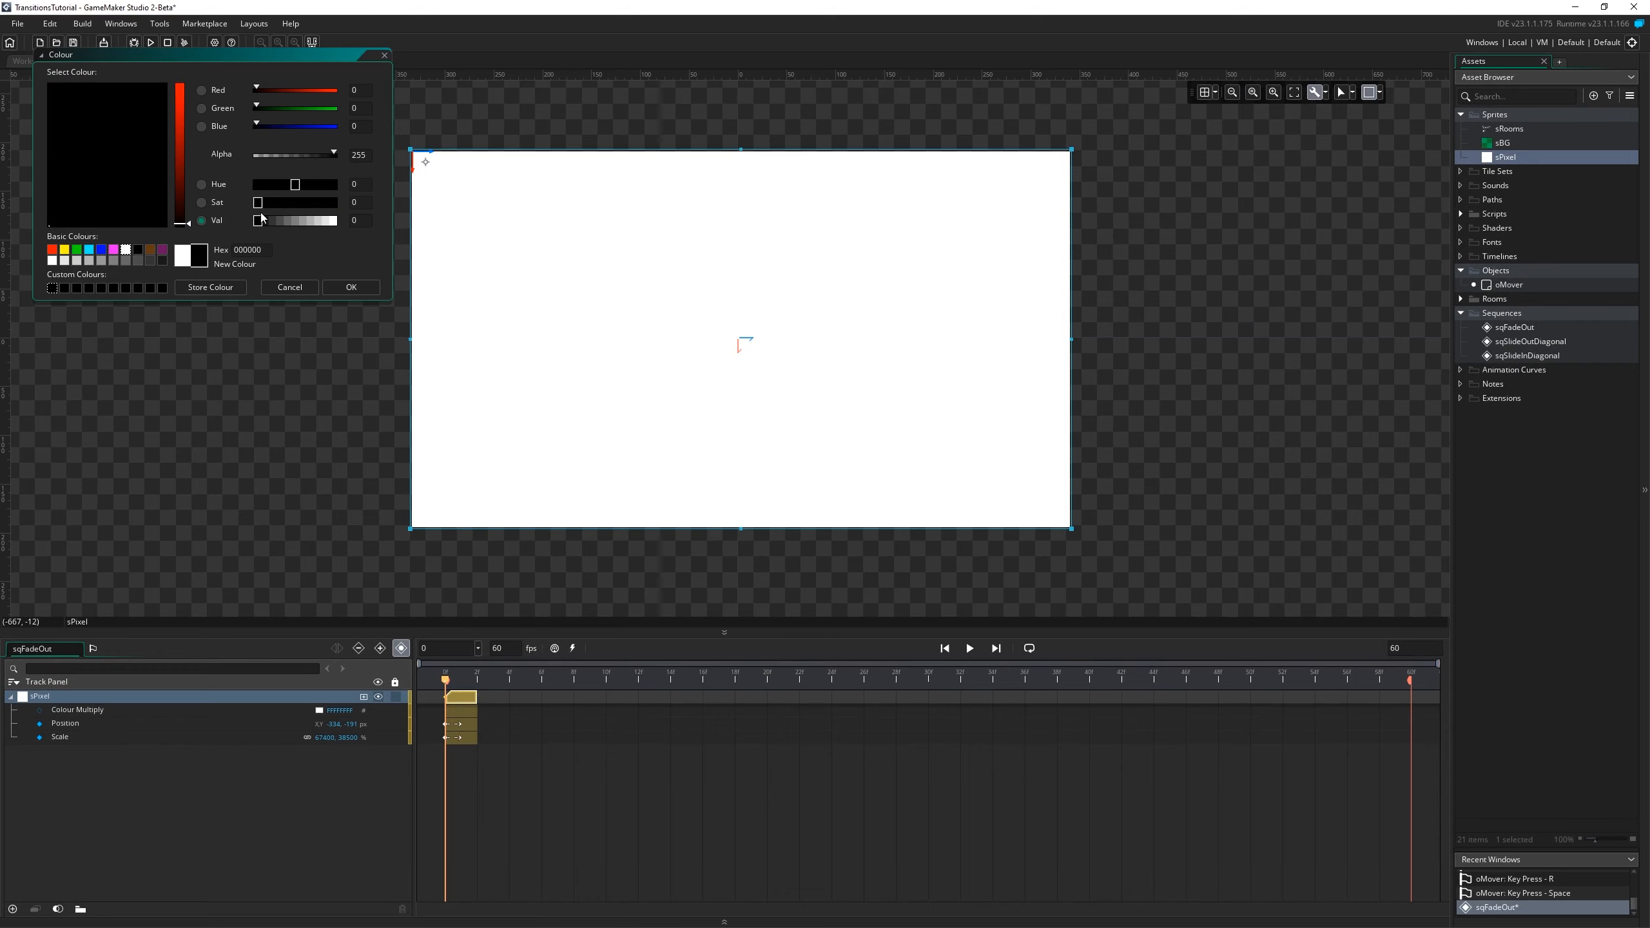
left_click_drag(333, 156, 245, 167)
left_click(351, 287)
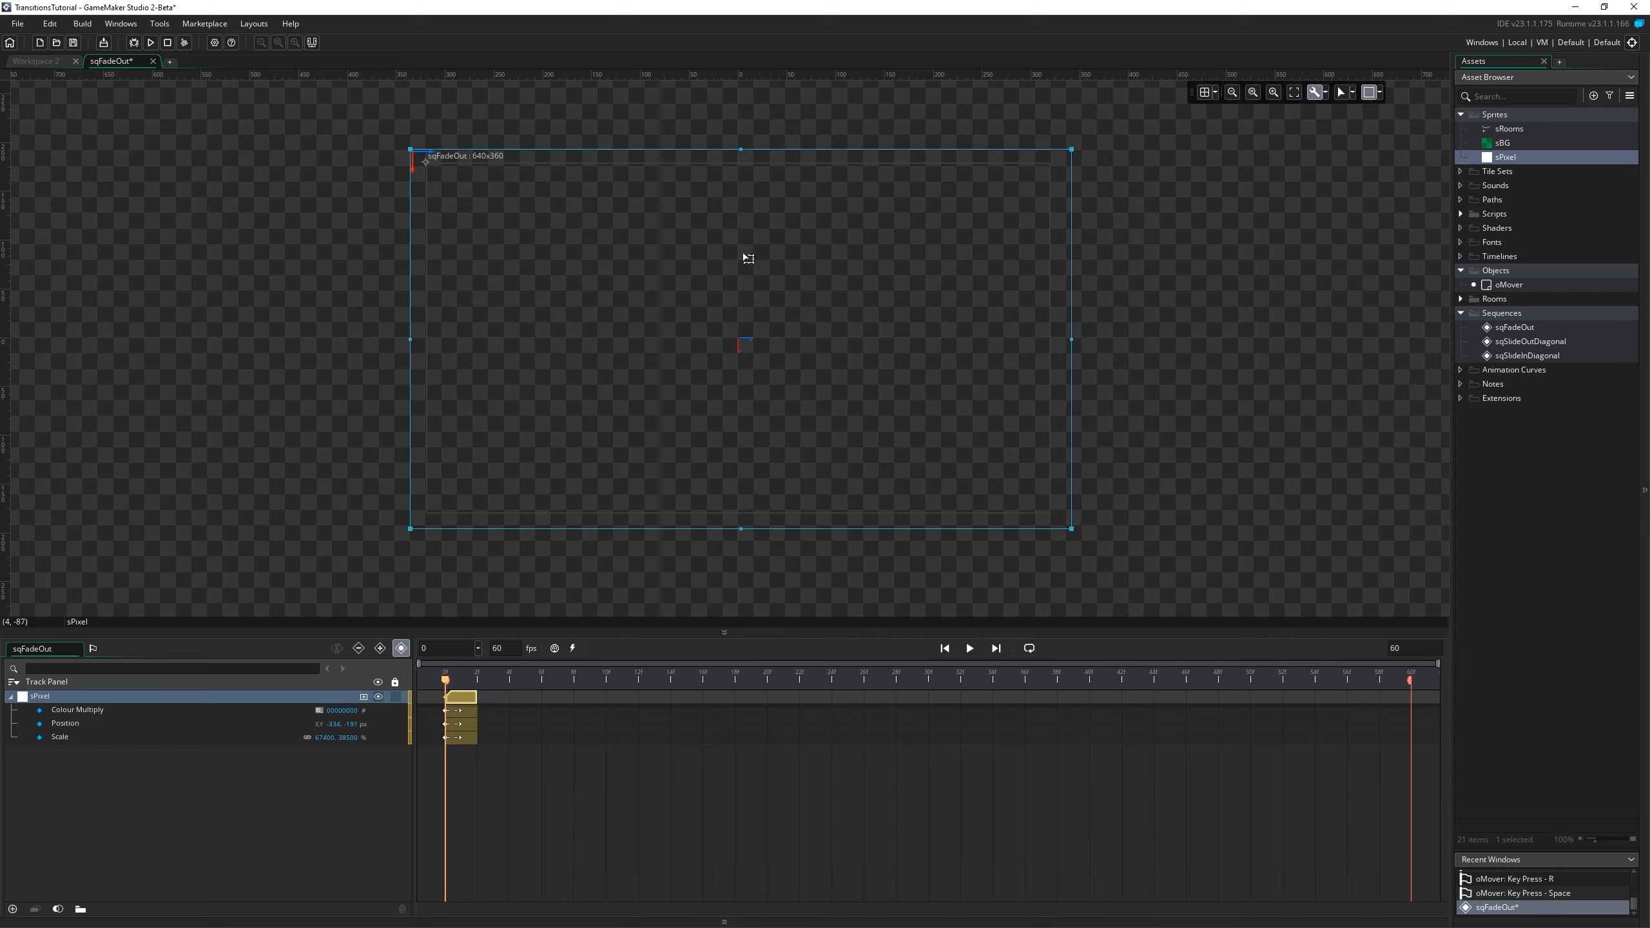
Extend the sPixel clip on the timeline to the end of the 60-frame sequence.
left_click(504, 697)
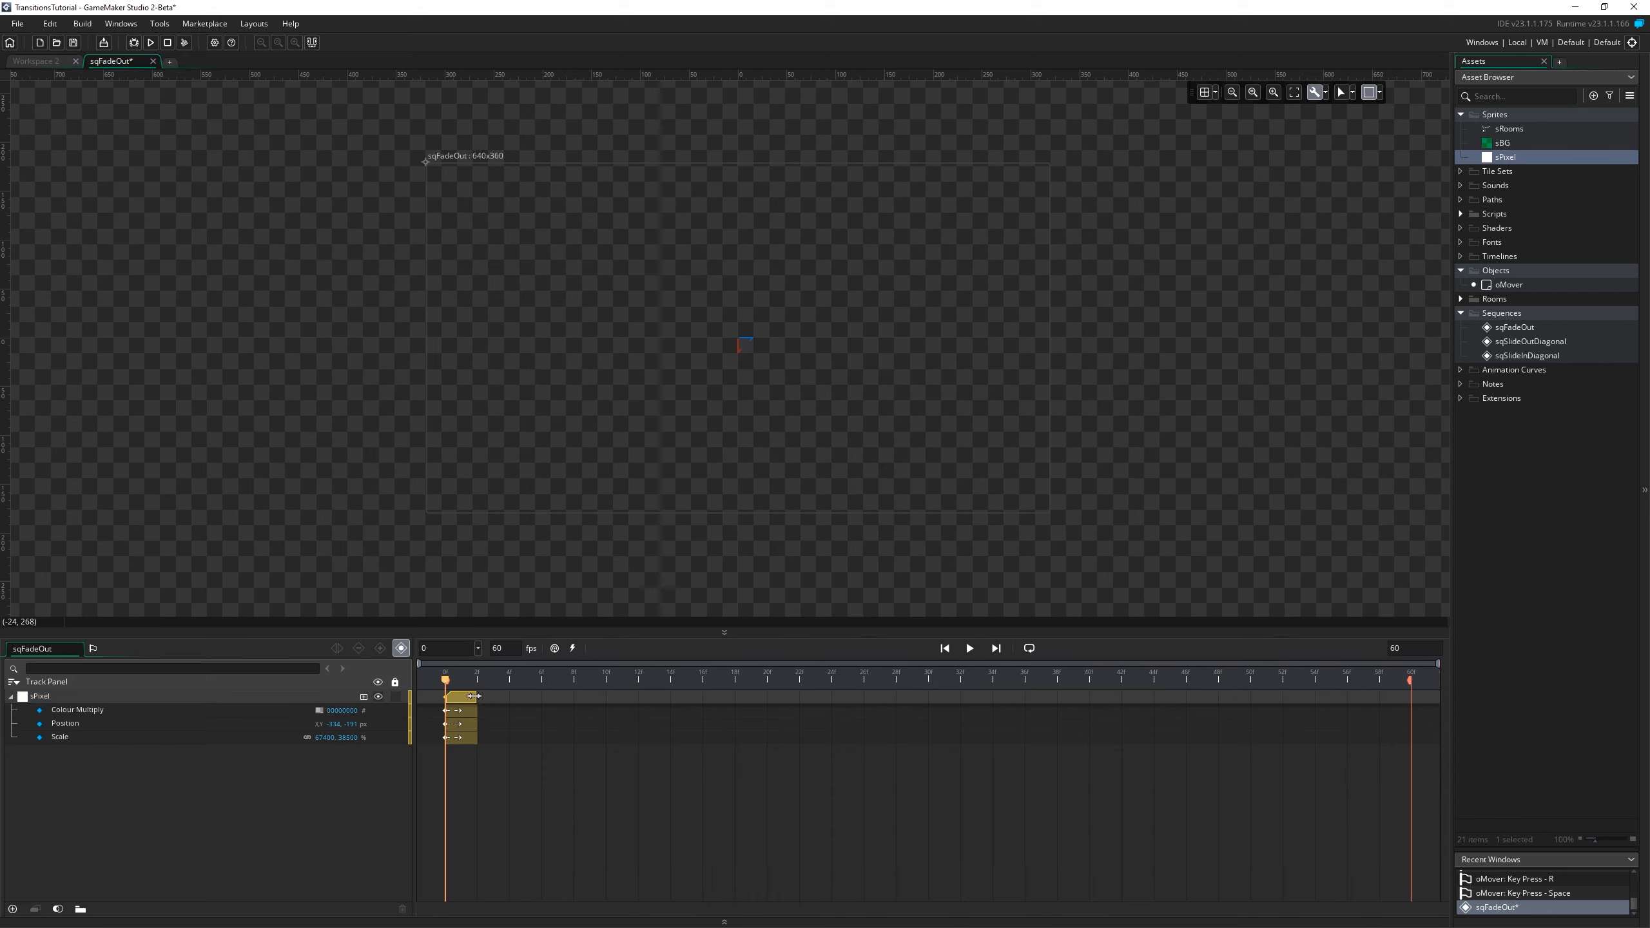
left_click_drag(474, 697, 1416, 693)
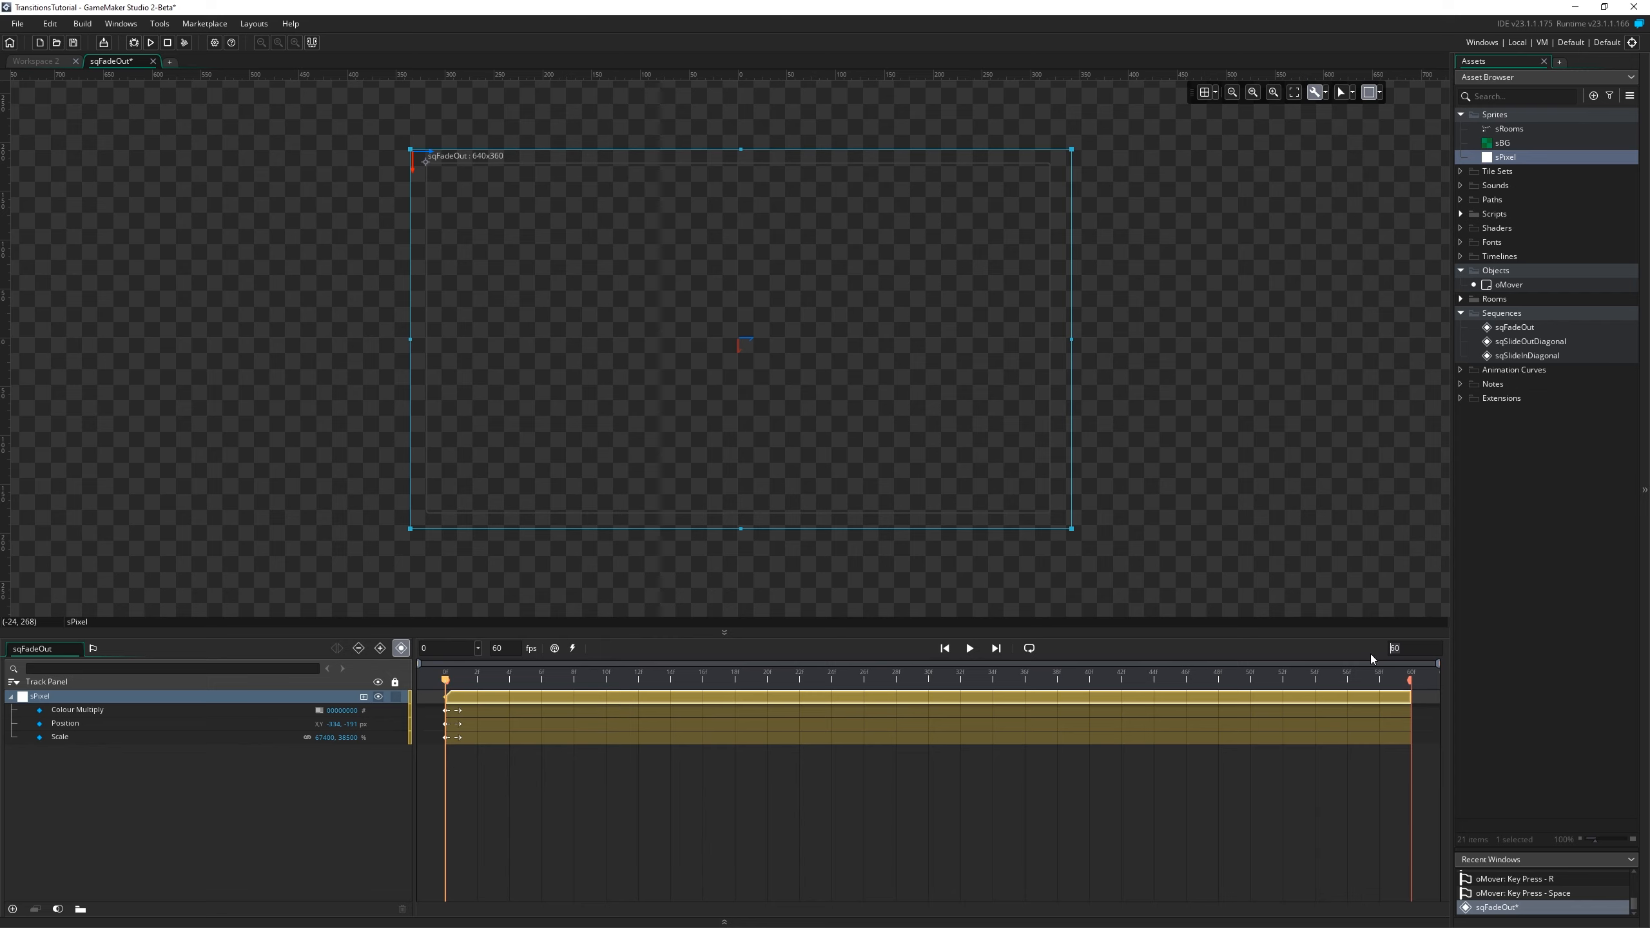
left_click(865, 847)
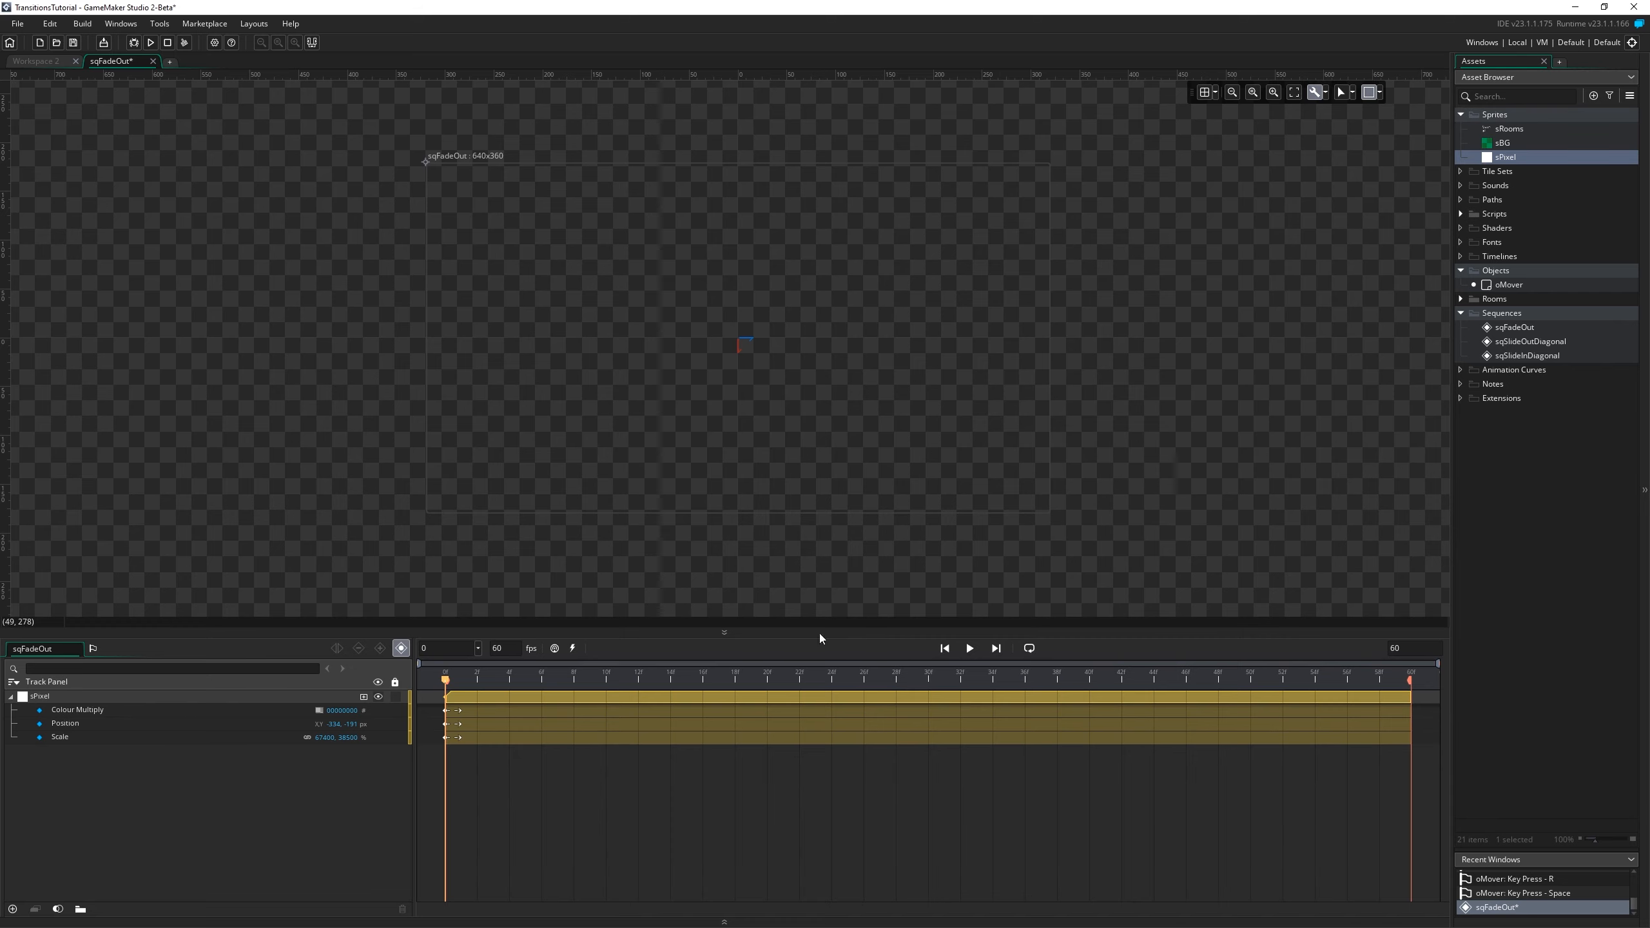
Set sPixel's Colour Multiply at frame 50 to black (000000) with alpha 255.
left_click(1251, 680)
left_click(401, 648)
left_click(321, 712)
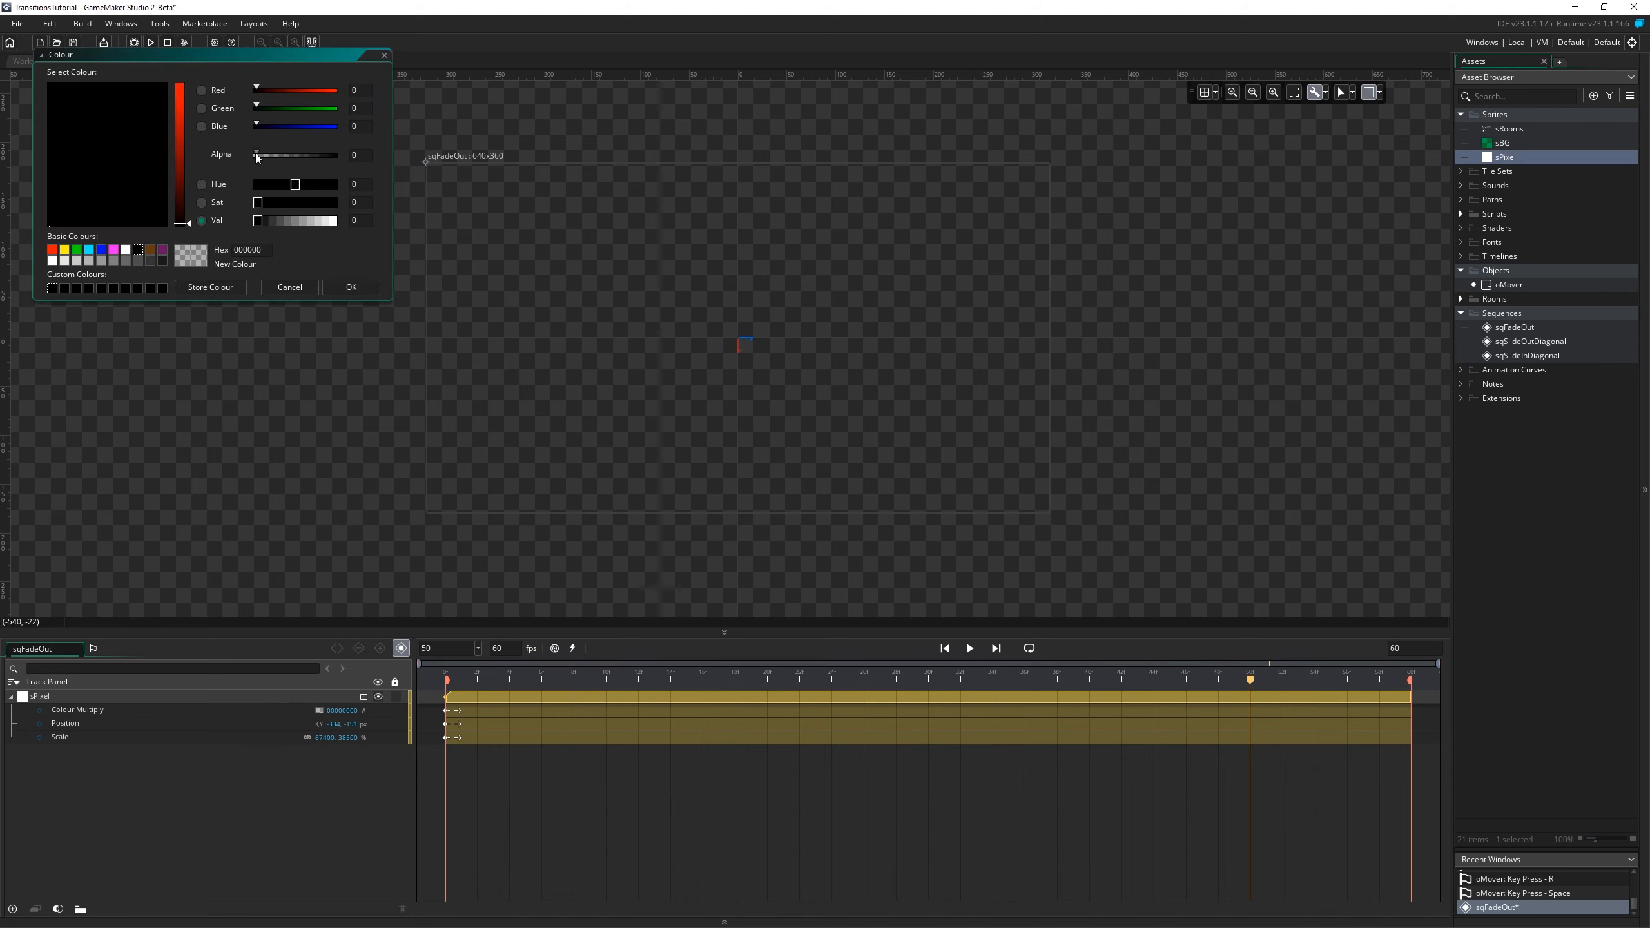
left_click_drag(257, 158, 368, 170)
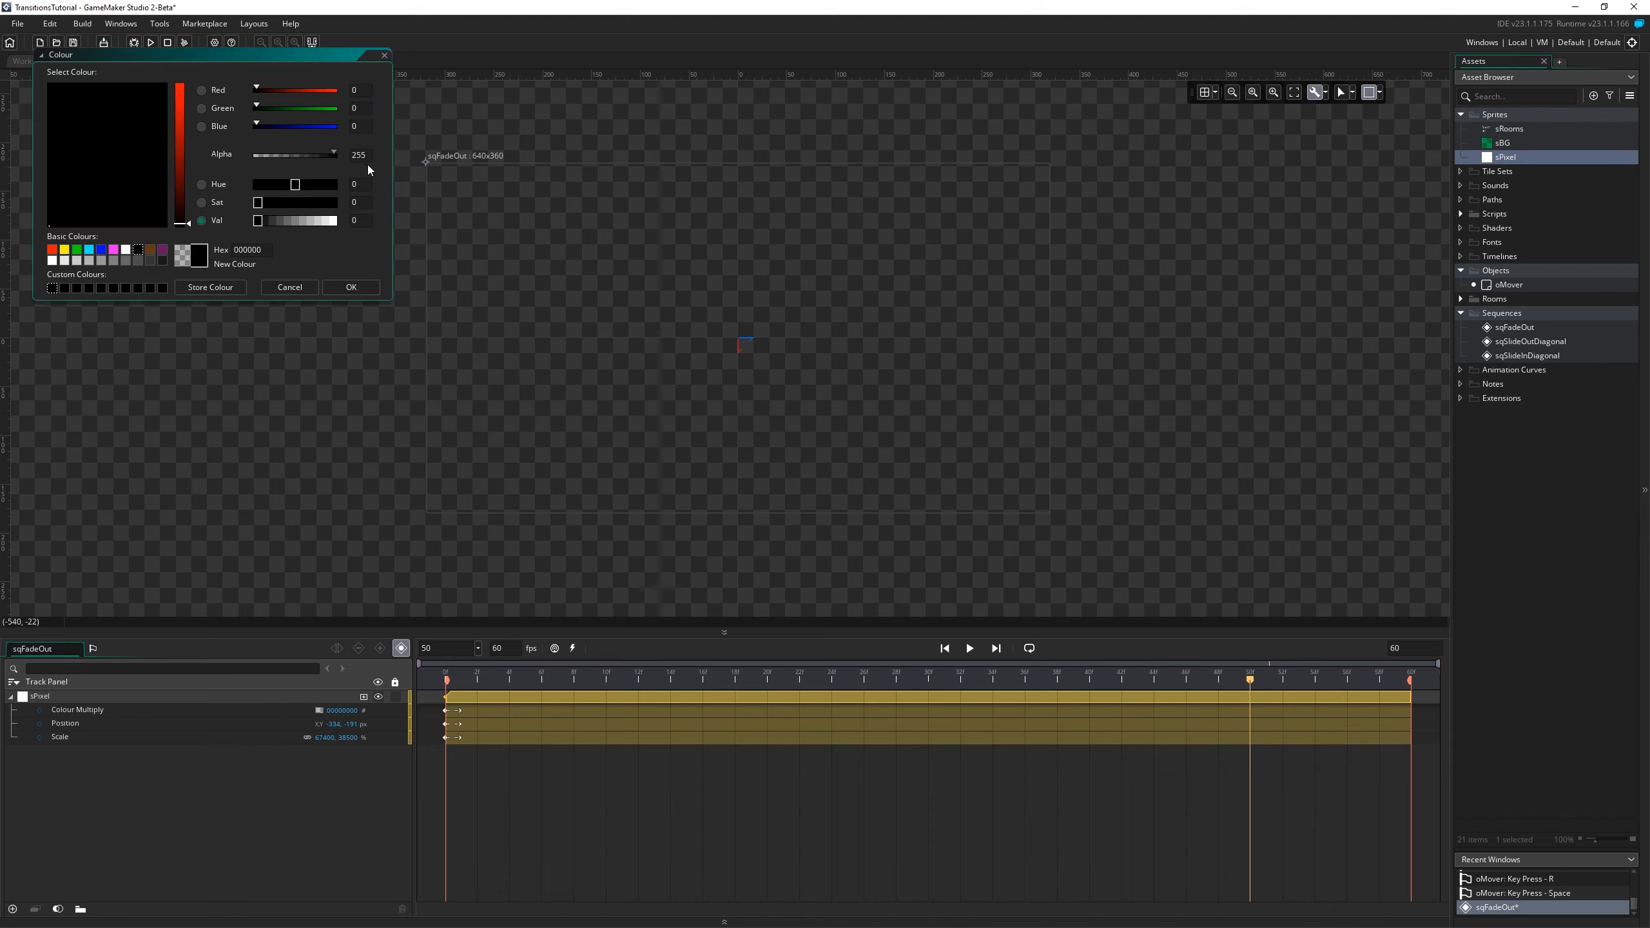
left_click(351, 287)
Play the sqFadeOut sequence from its start to preview the fade to black.
mouse_move(461, 682)
left_mouse_down()
mouse_move(986, 680)
mouse_move(456, 675)
left_mouse_up()
key("space")
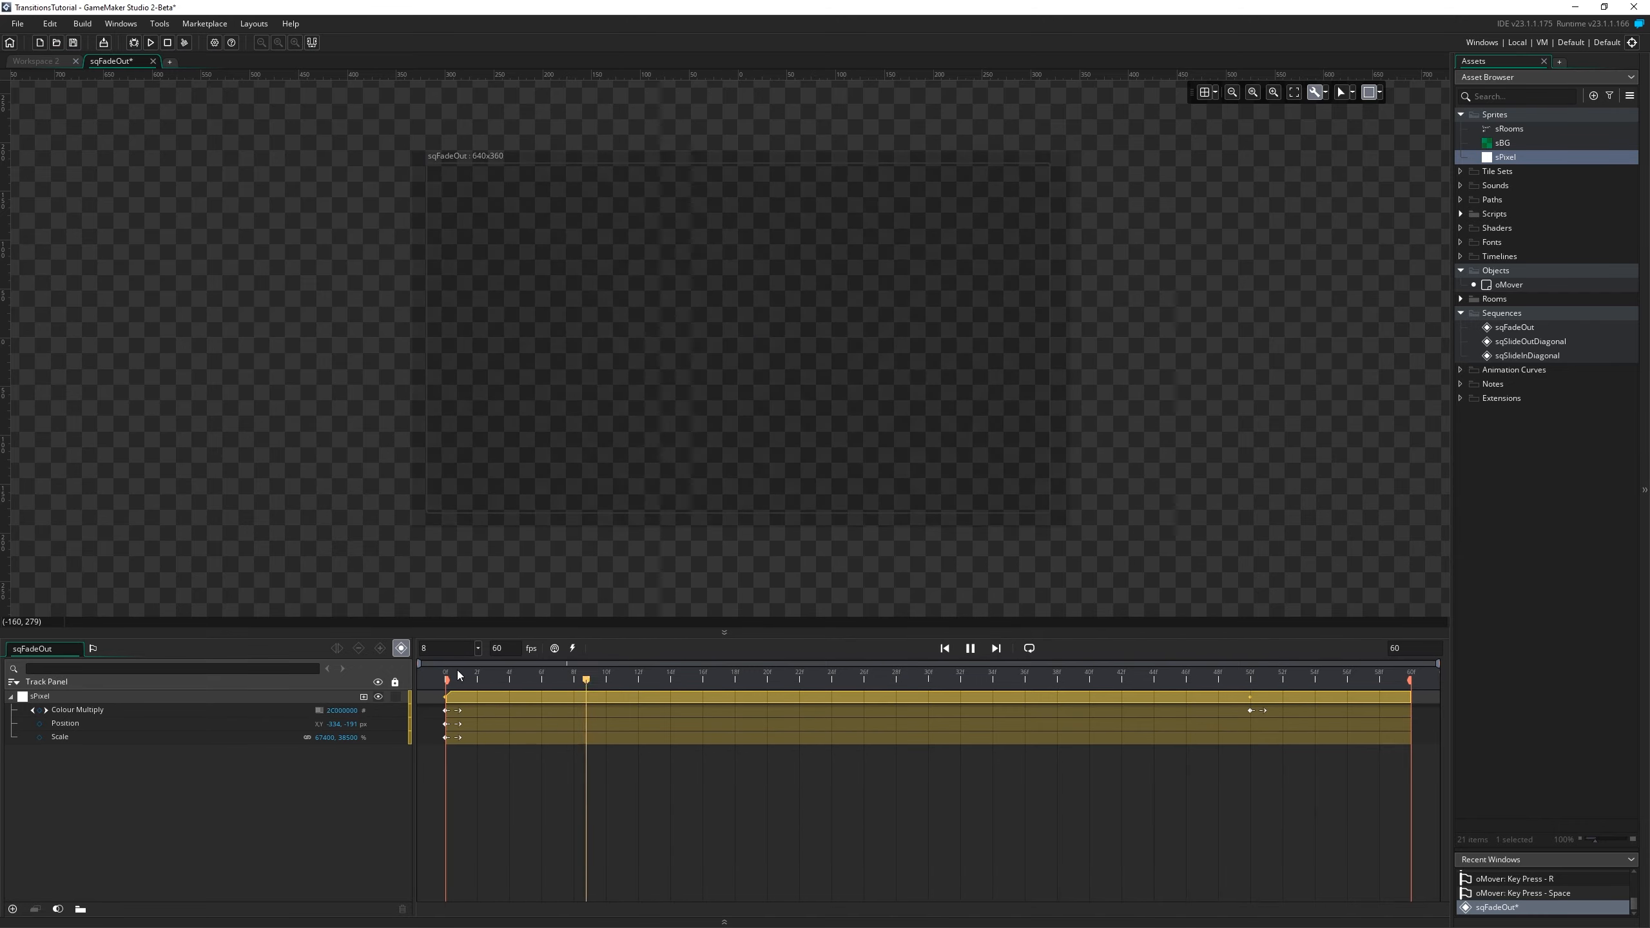
key("space")
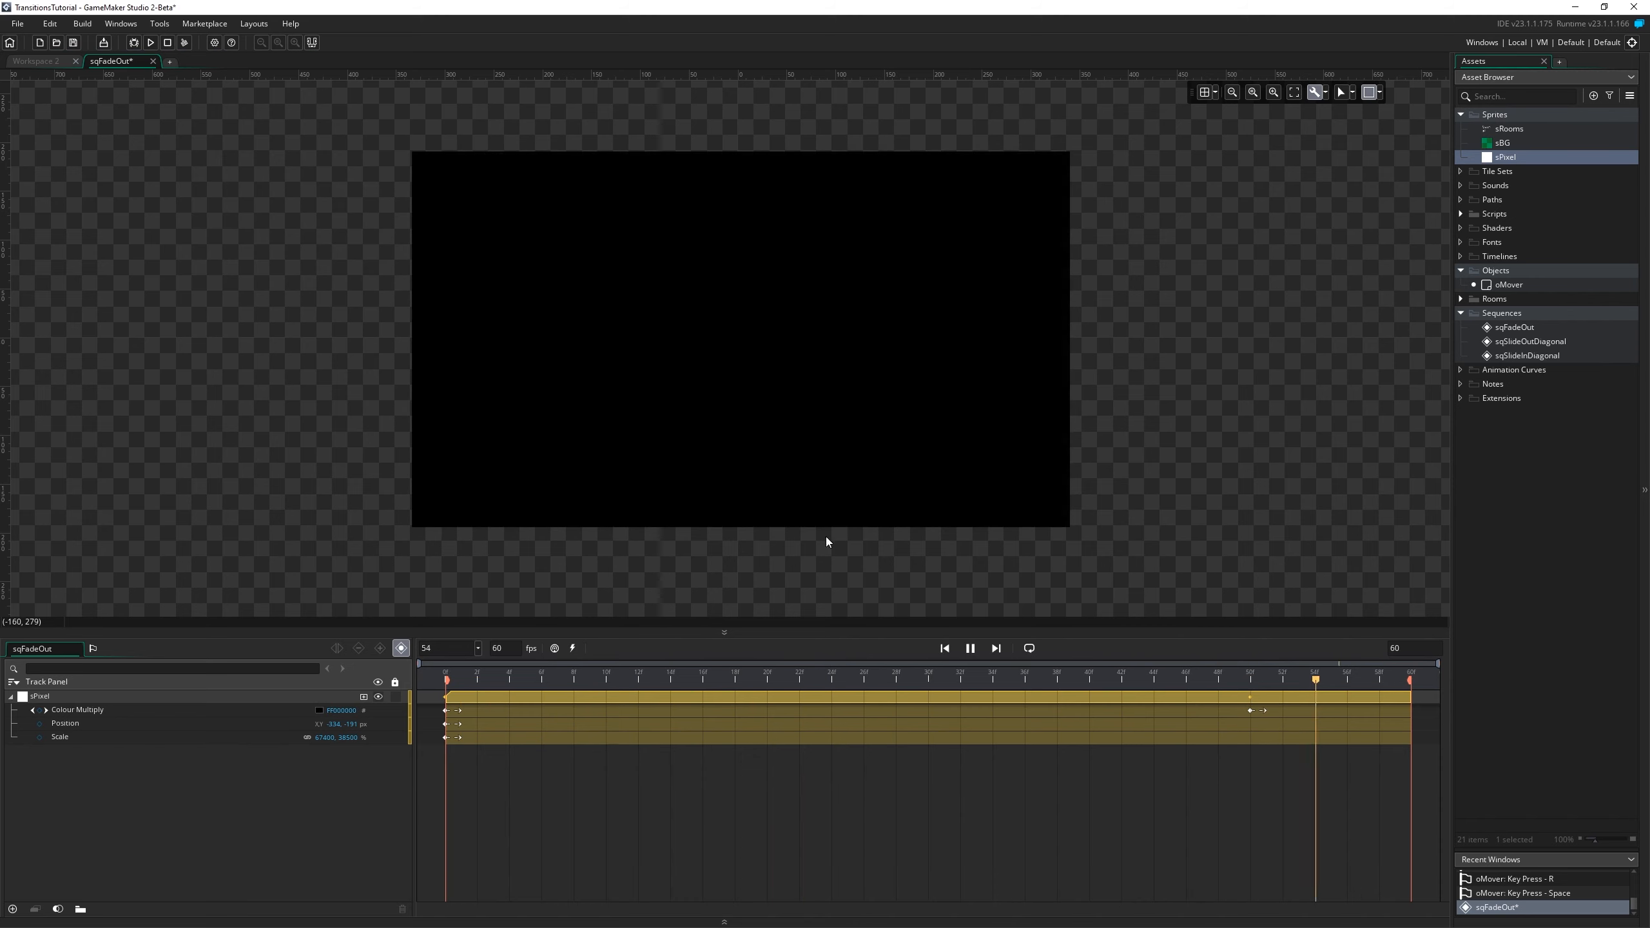
key("space")
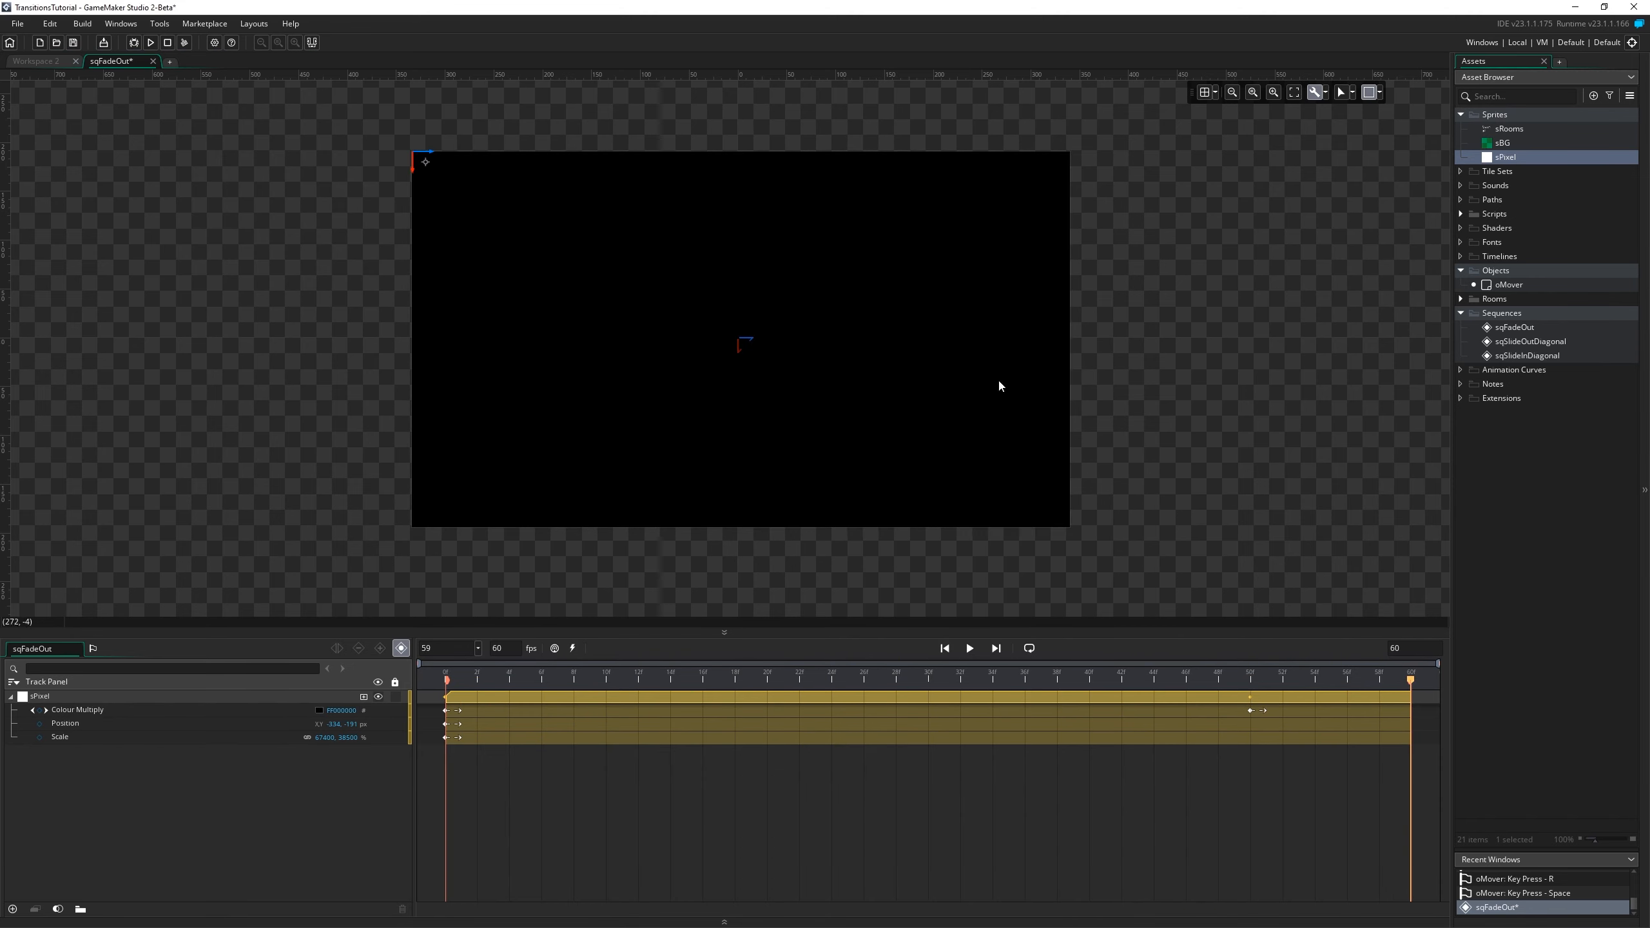
Duplicate the sqFadeOut sequence as sqFadeIn and open the copy for editing.
right_click(1513, 328)
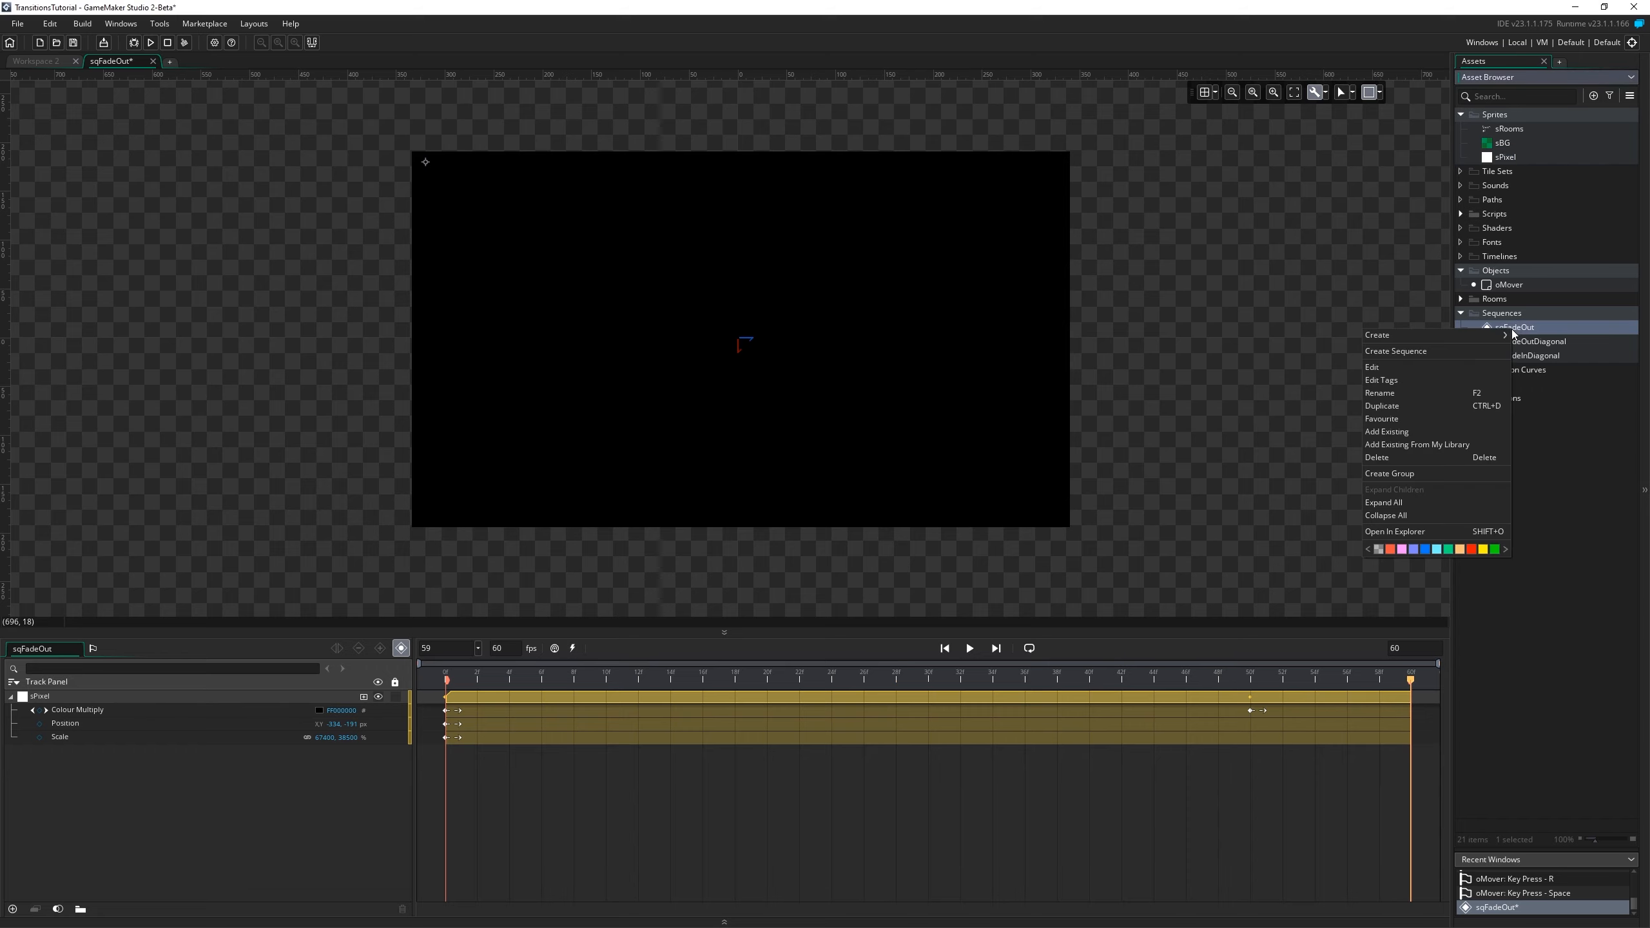
left_click(1419, 405)
type("sqFadeIn")
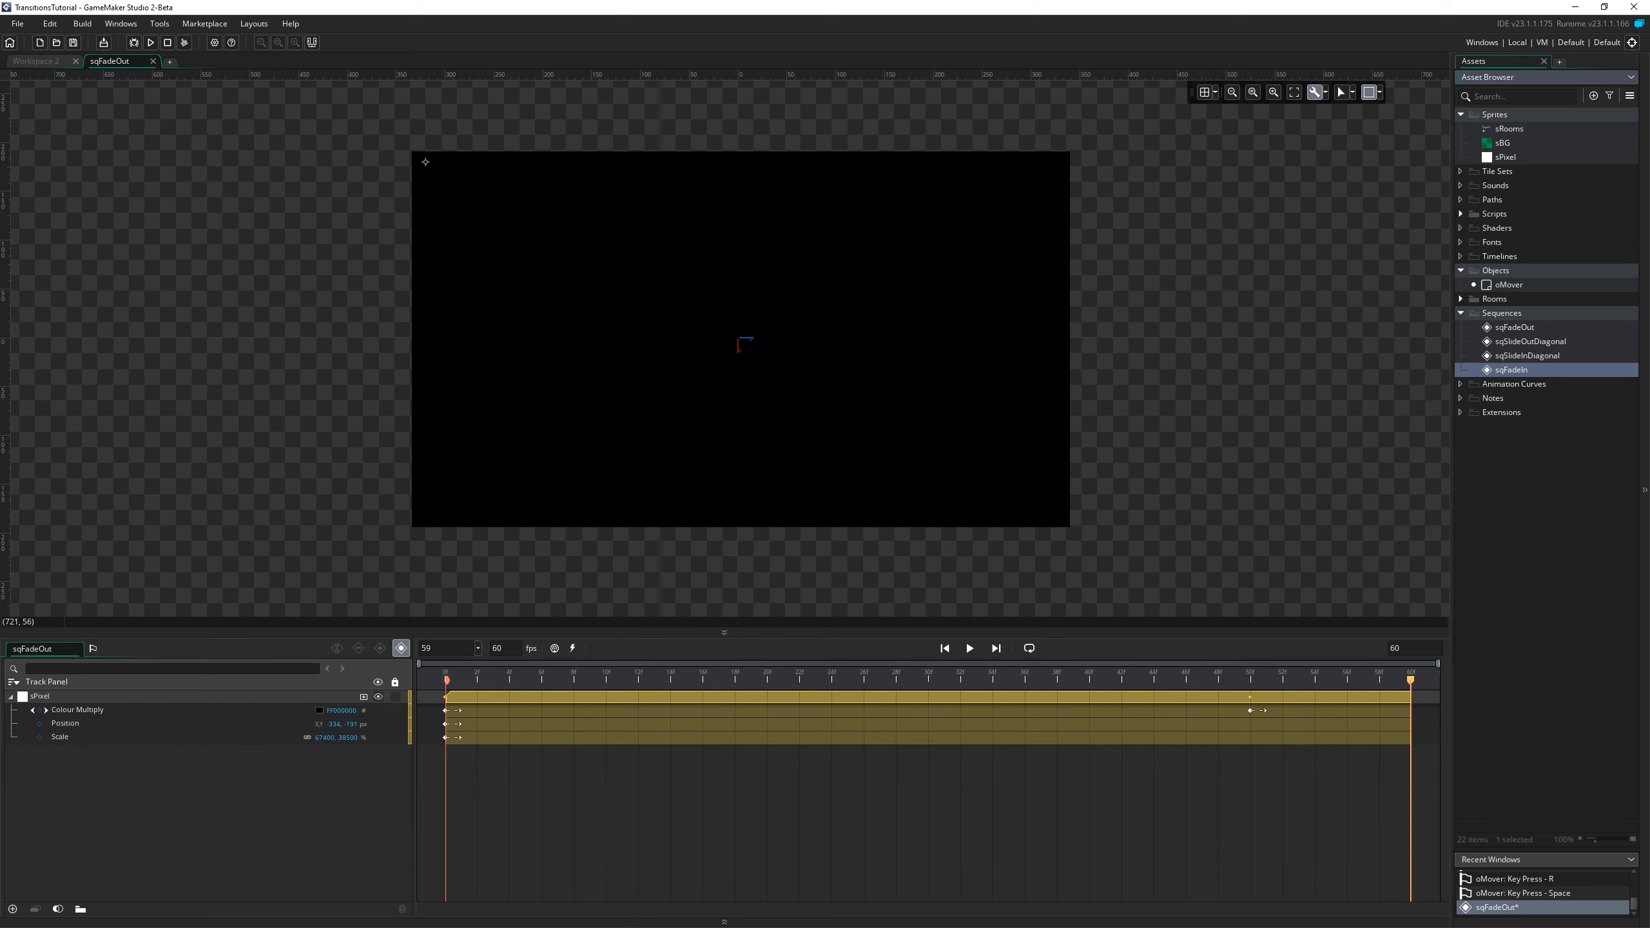
double_click(1492, 371)
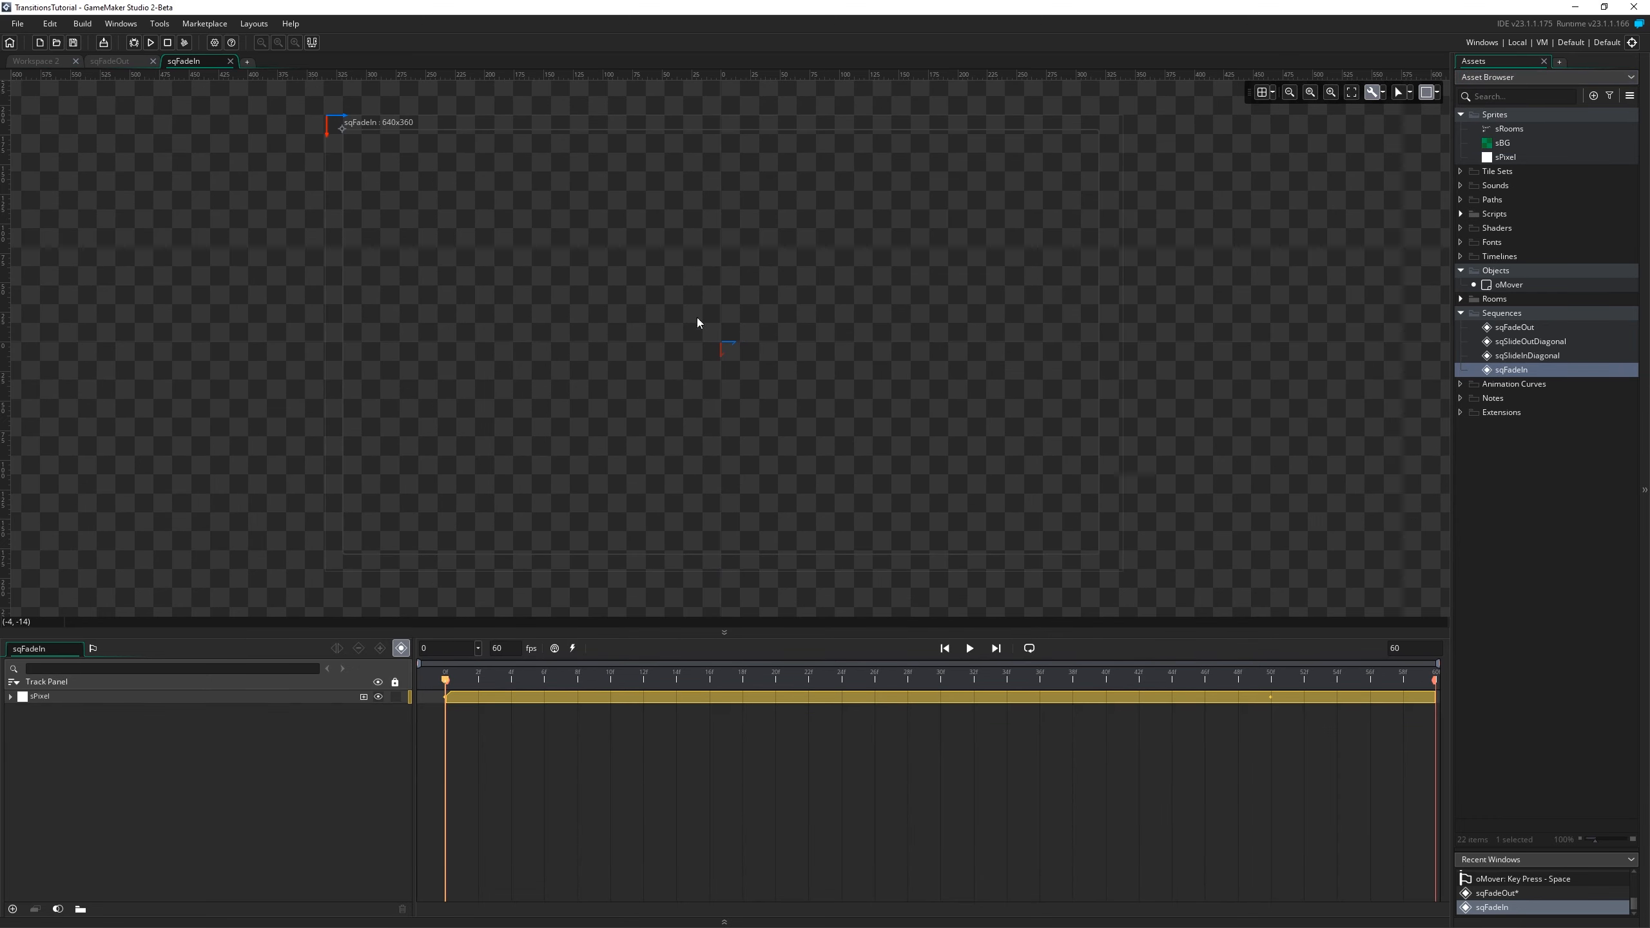
Swap sPixel's two Colour Multiply keyframes in sqFadeIn, putting opaque black at frame 0 and transparent black at frame 50.
left_click(1534, 326)
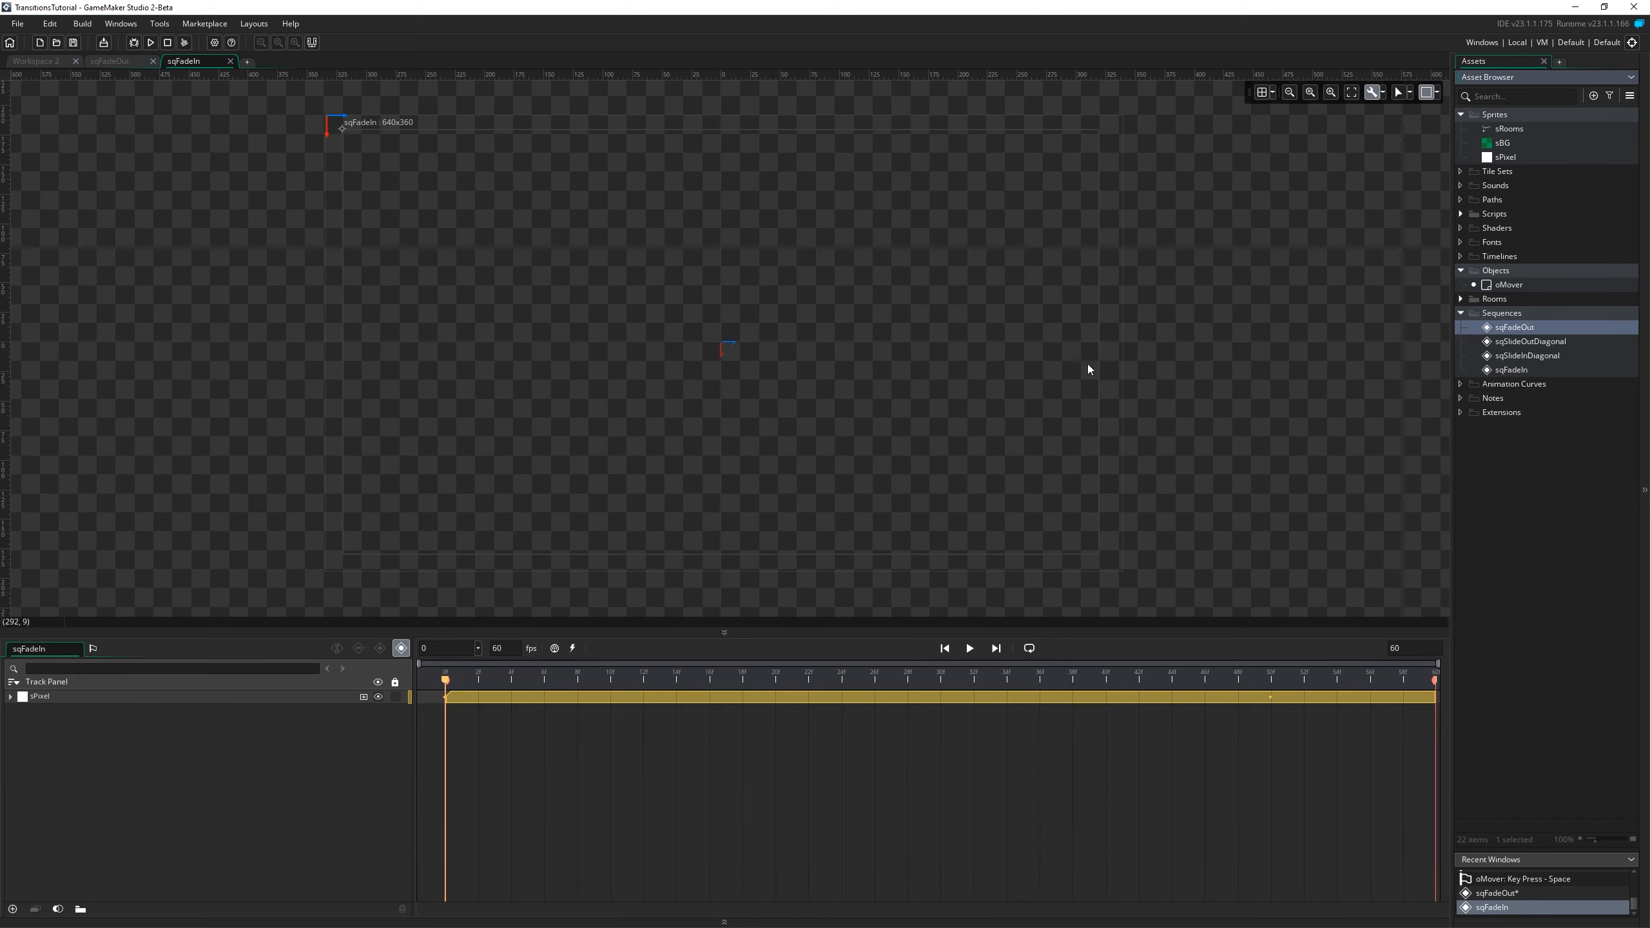
left_click_drag(520, 695, 1365, 696)
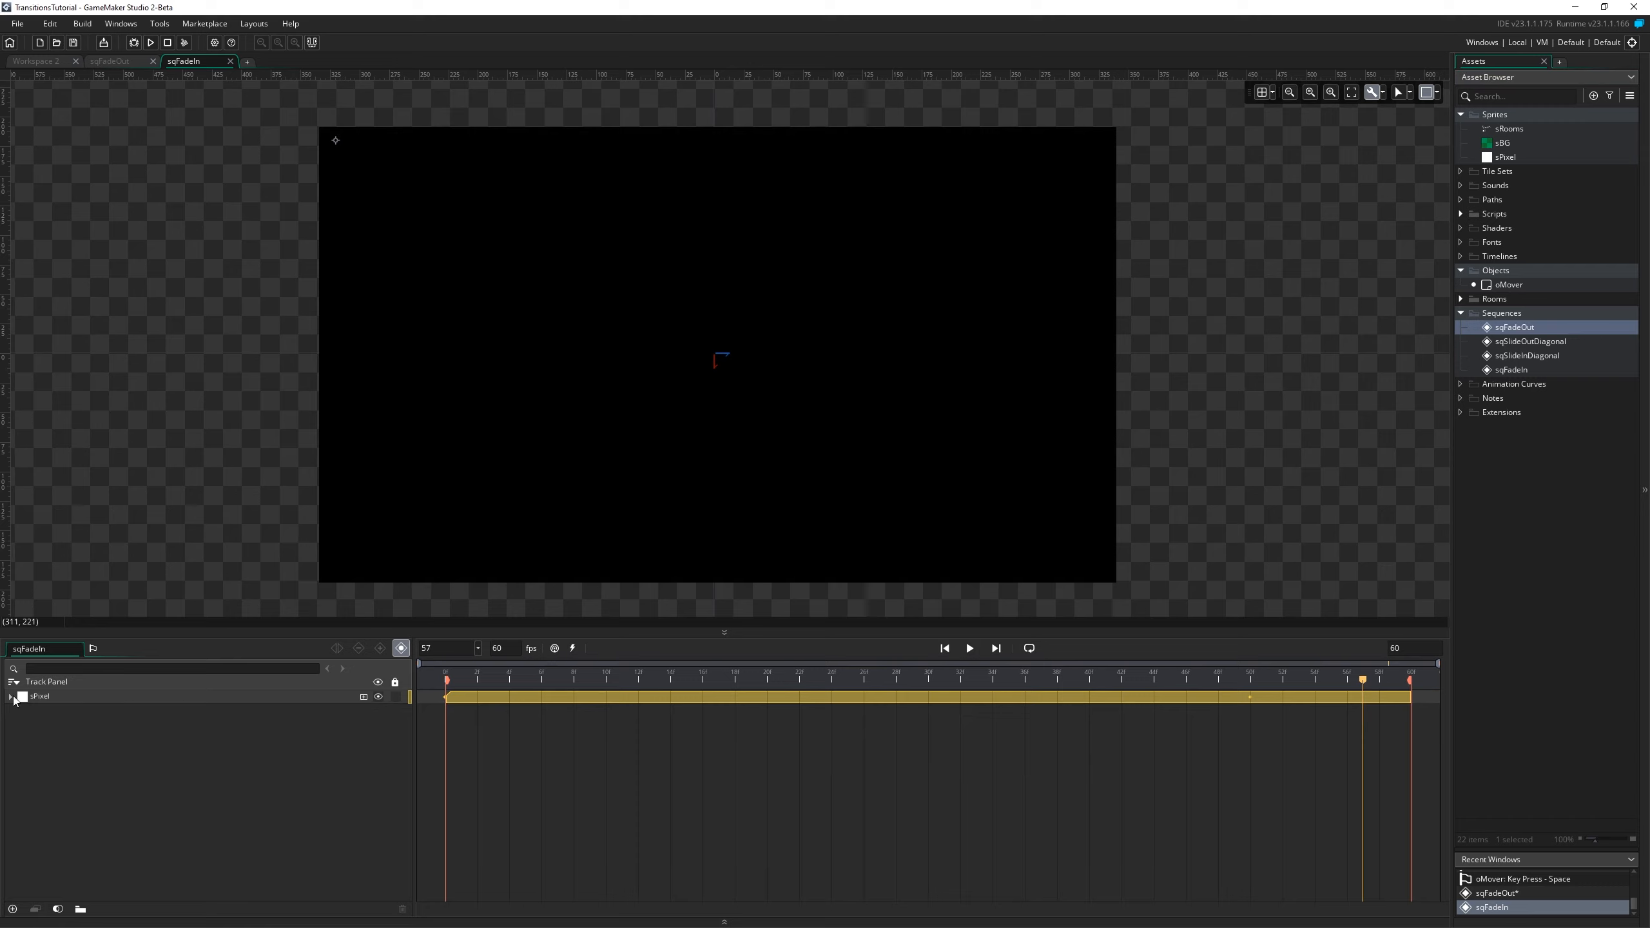
left_click(11, 696)
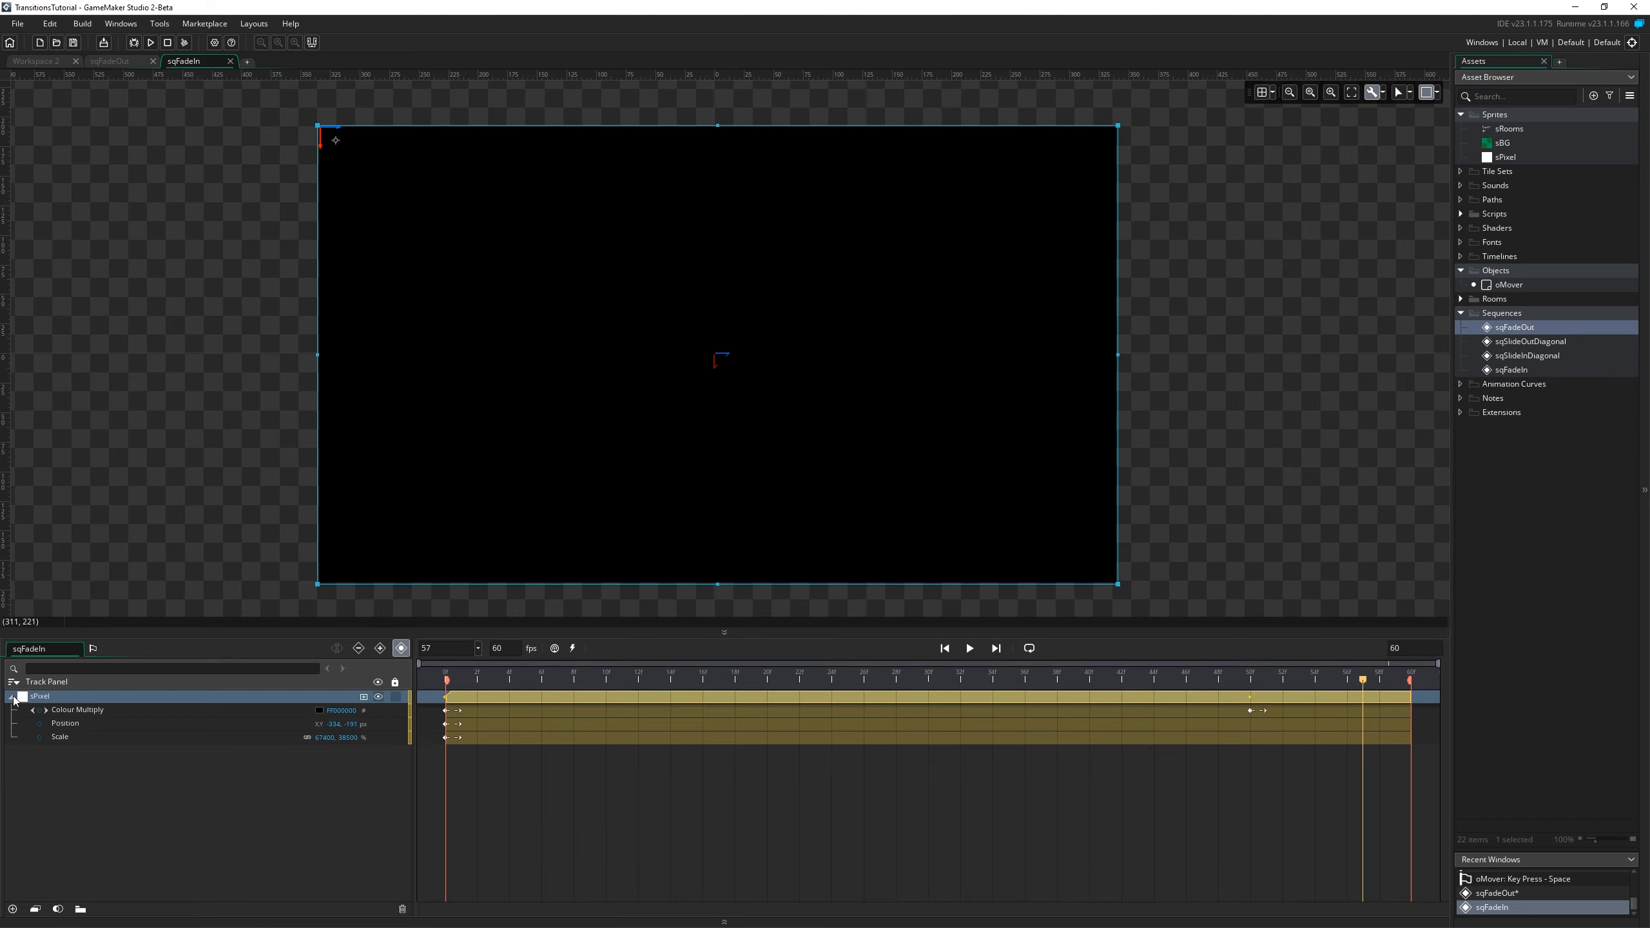
left_click(1251, 710)
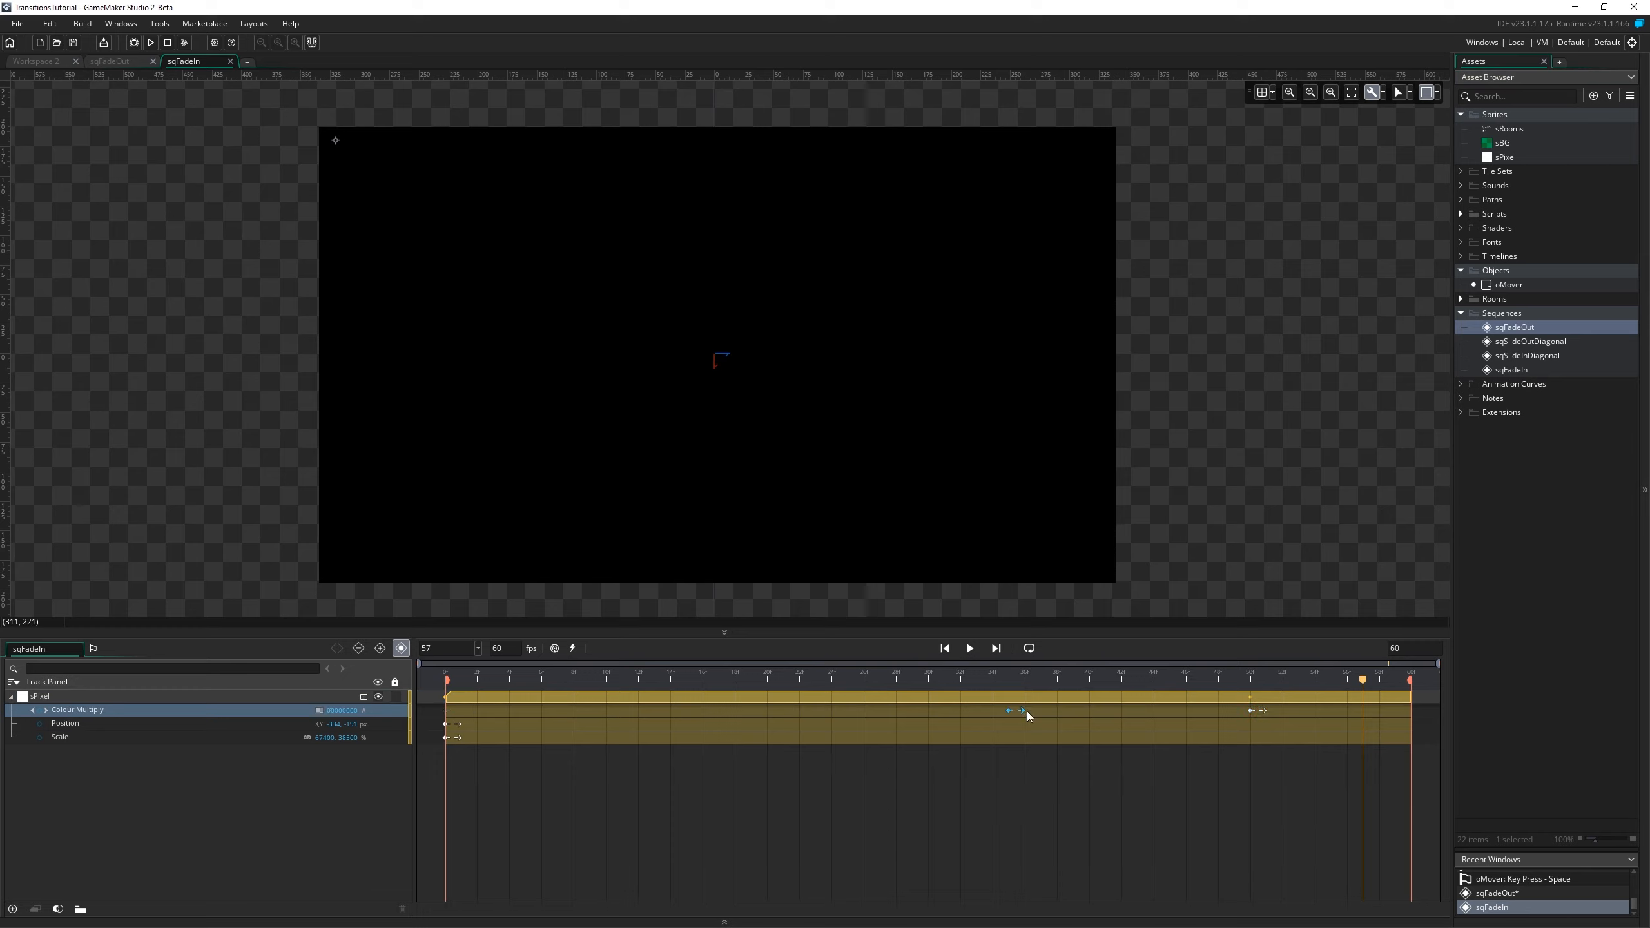
left_click_drag(806, 711, 455, 720)
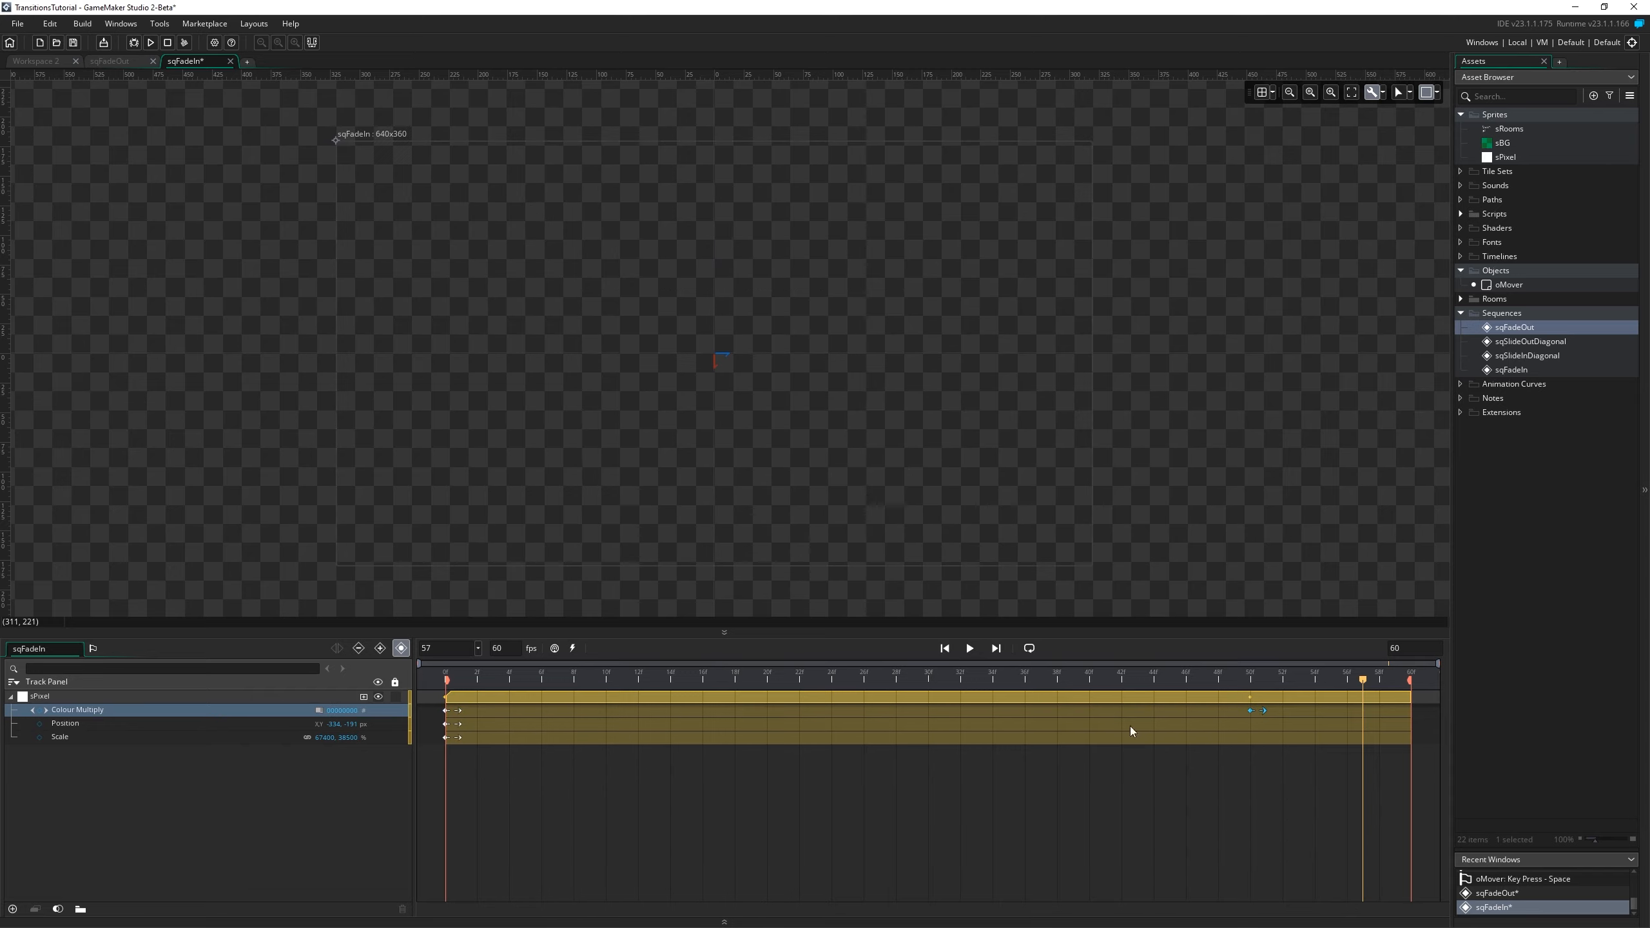
Play the sqFadeIn sequence from its start to preview the reversed fade, and save the project.
left_click_drag(481, 679, 742, 698)
key("space")
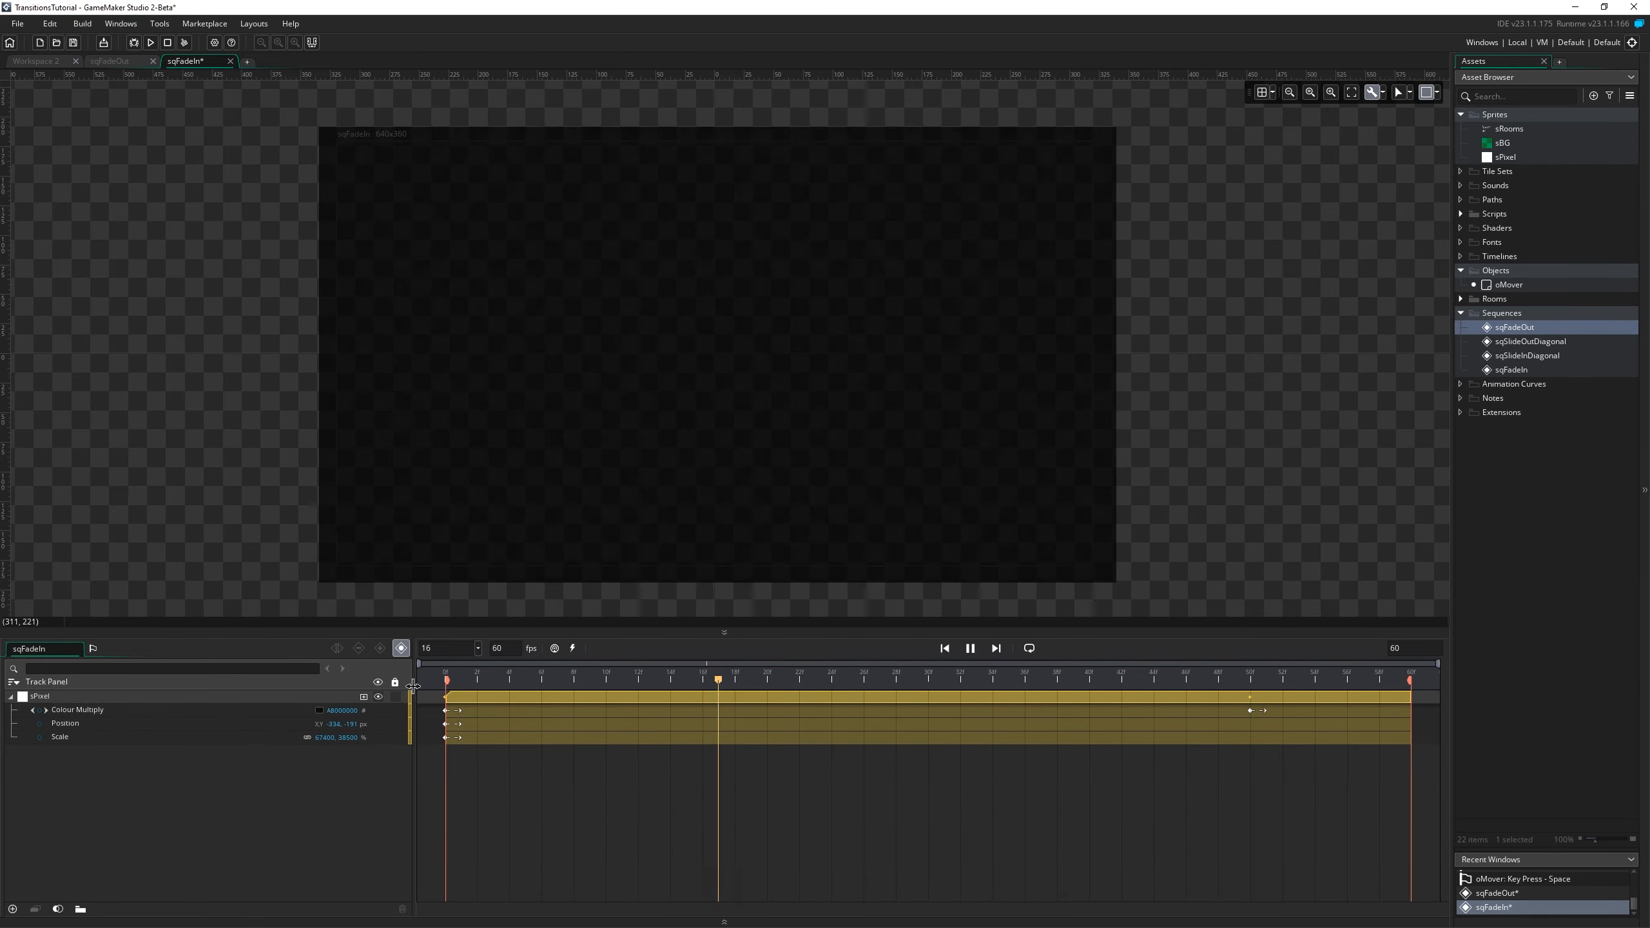
key("space")
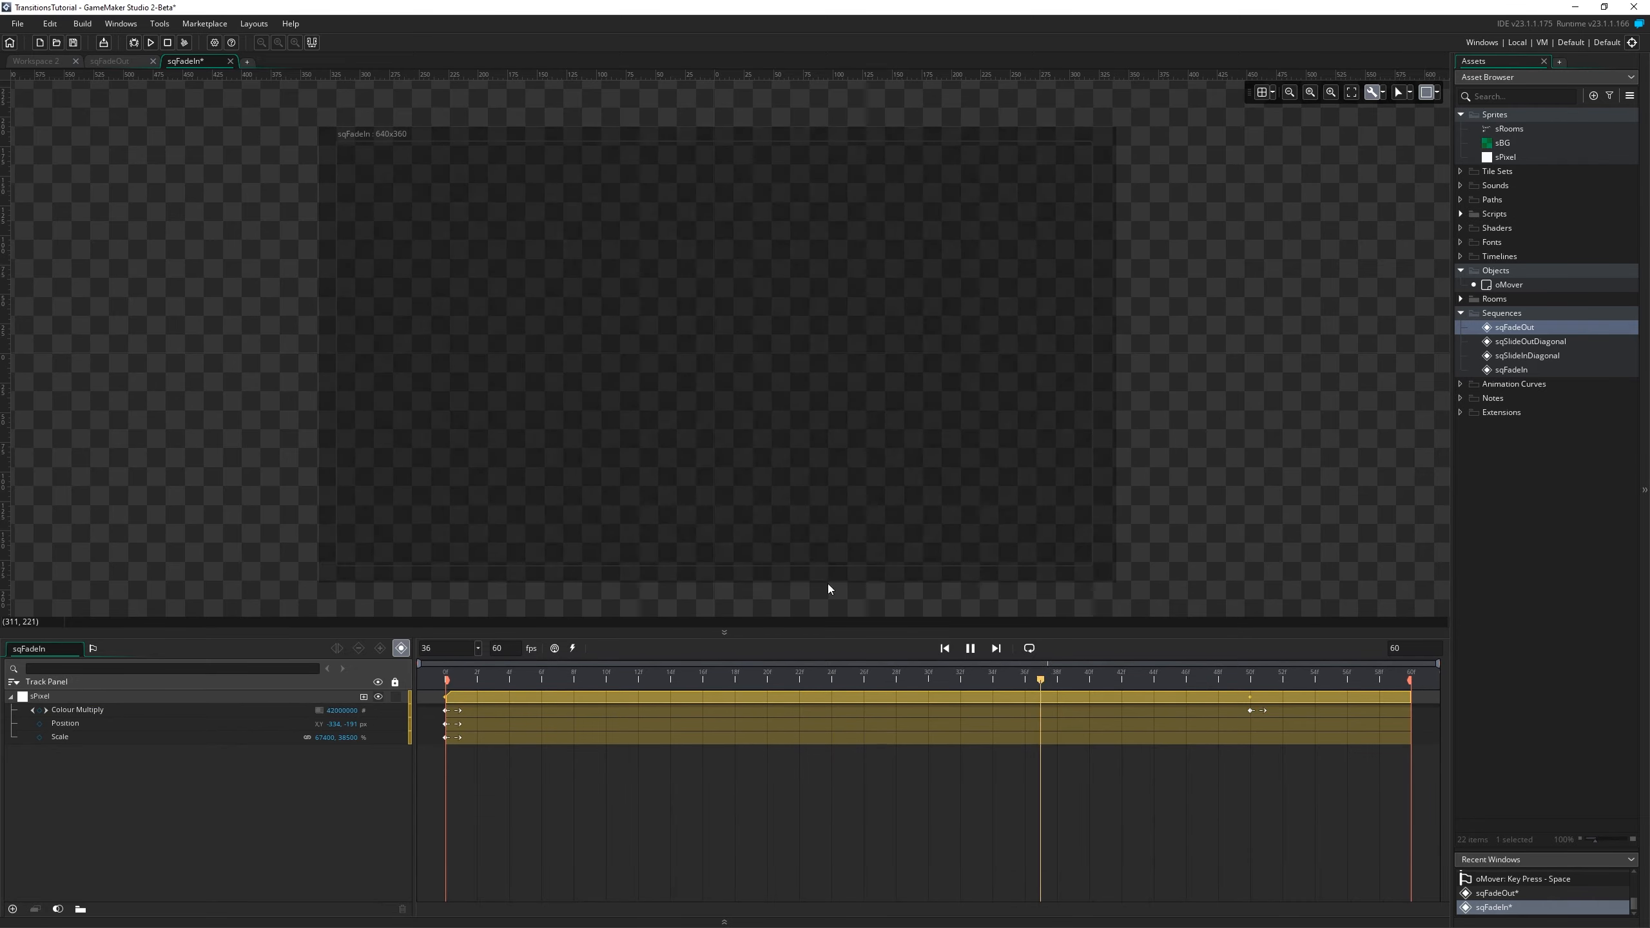
key("space")
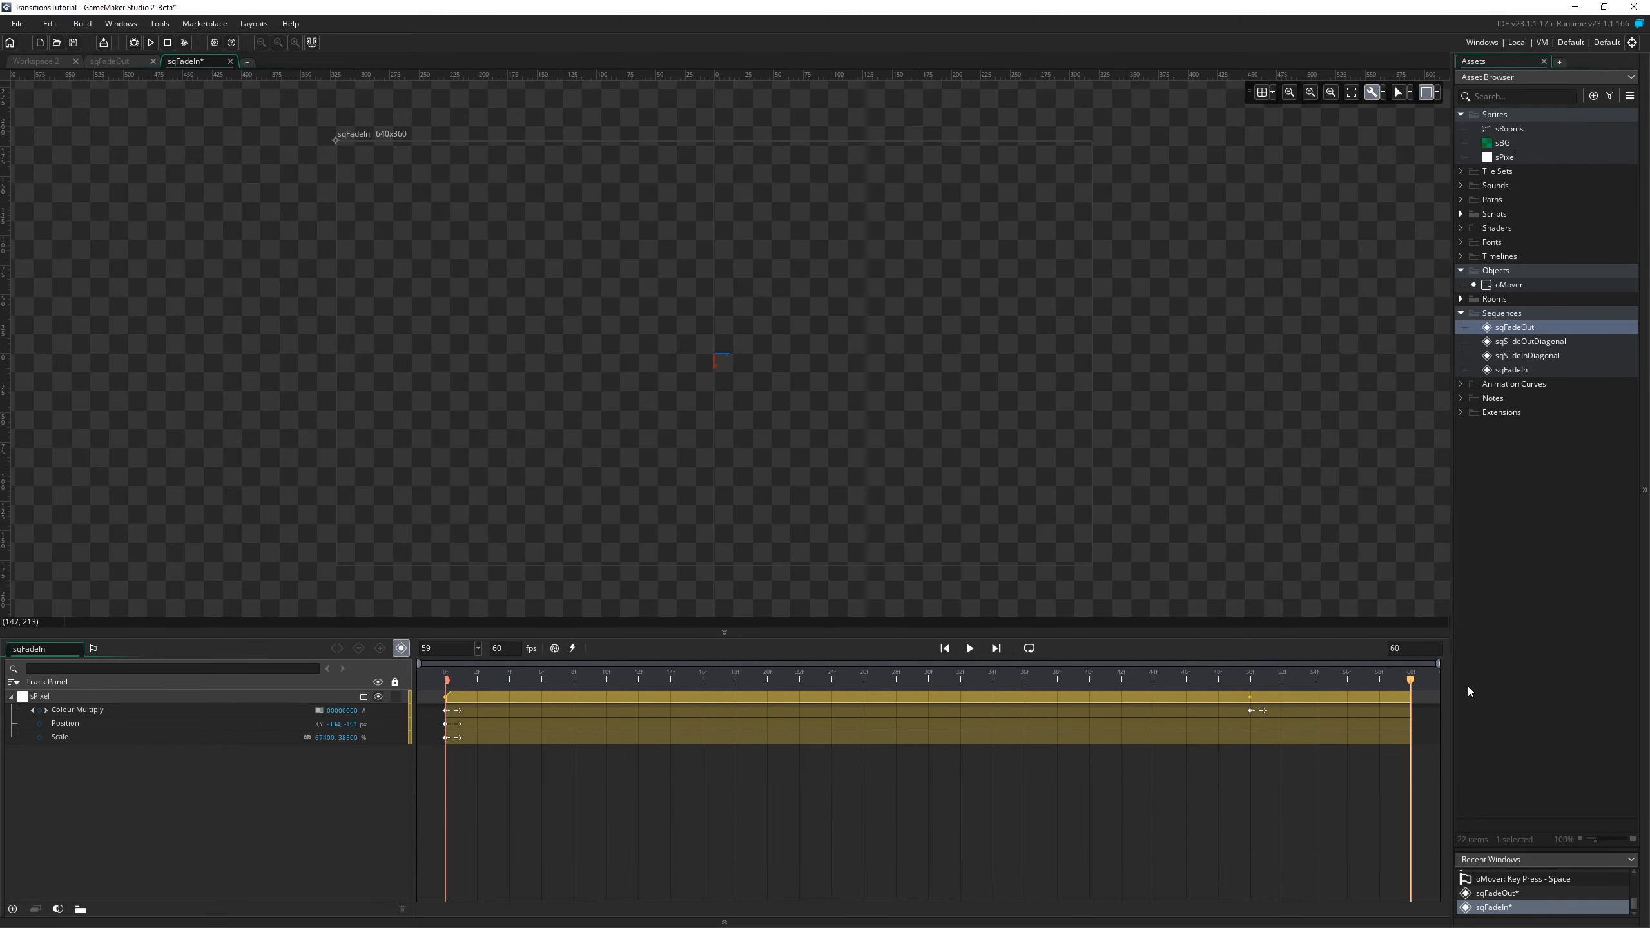
key("ctrl+s")
left_click(1033, 352)
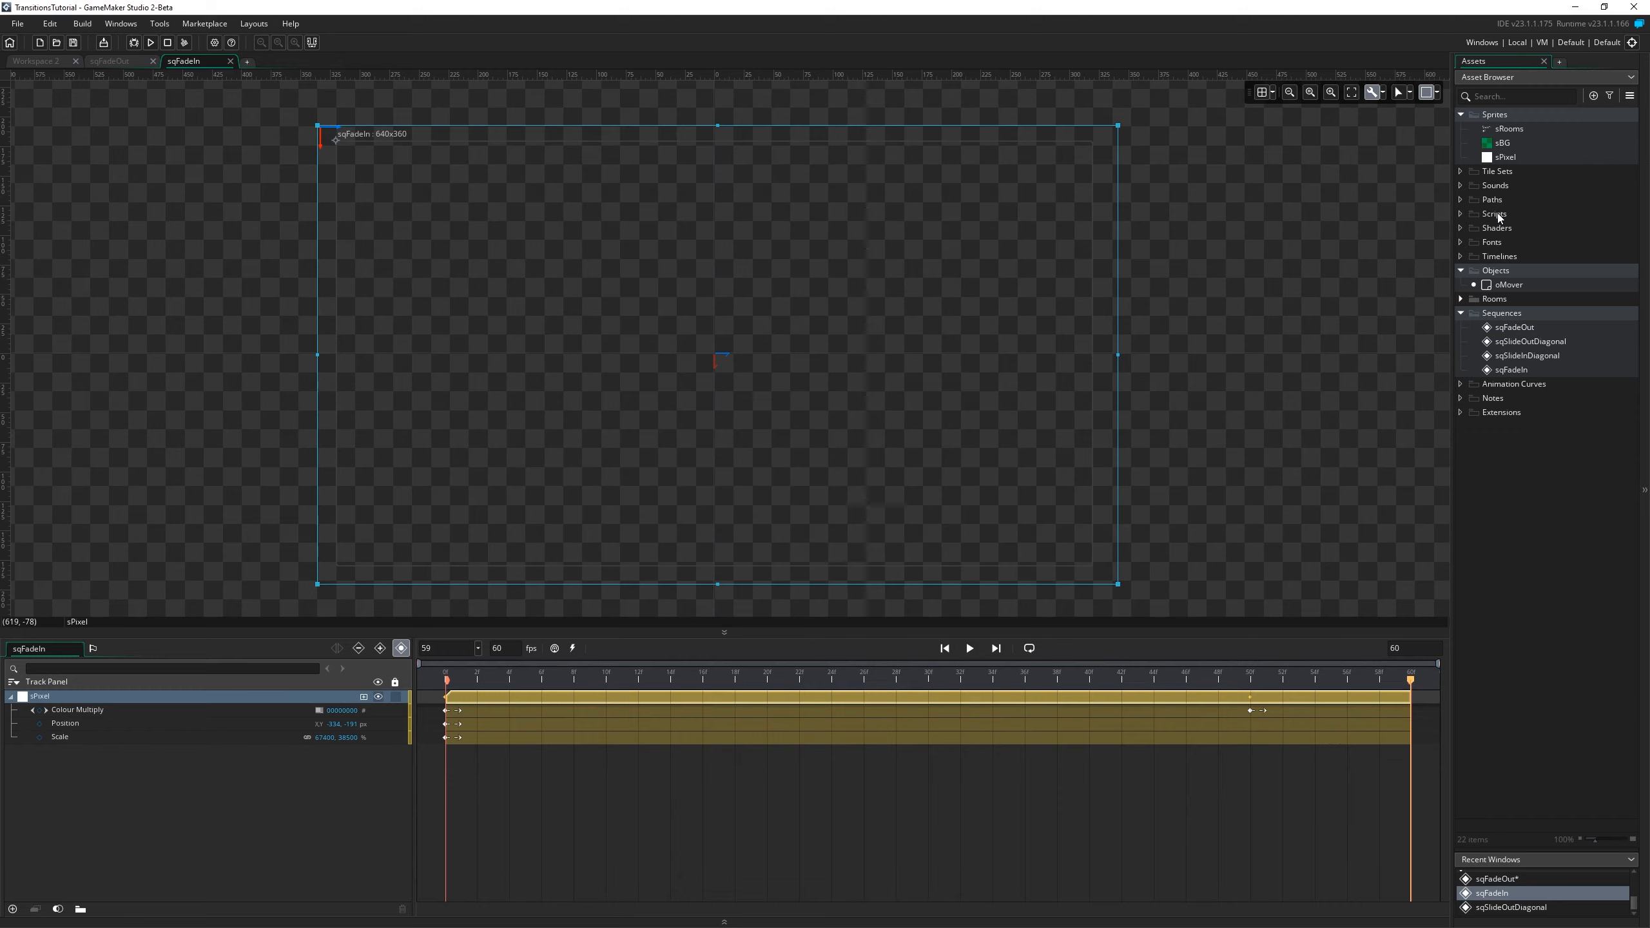
Create a new script asset in the Scripts group and delete all of its template code.
right_click(1499, 216)
mouse_move(1511, 220)
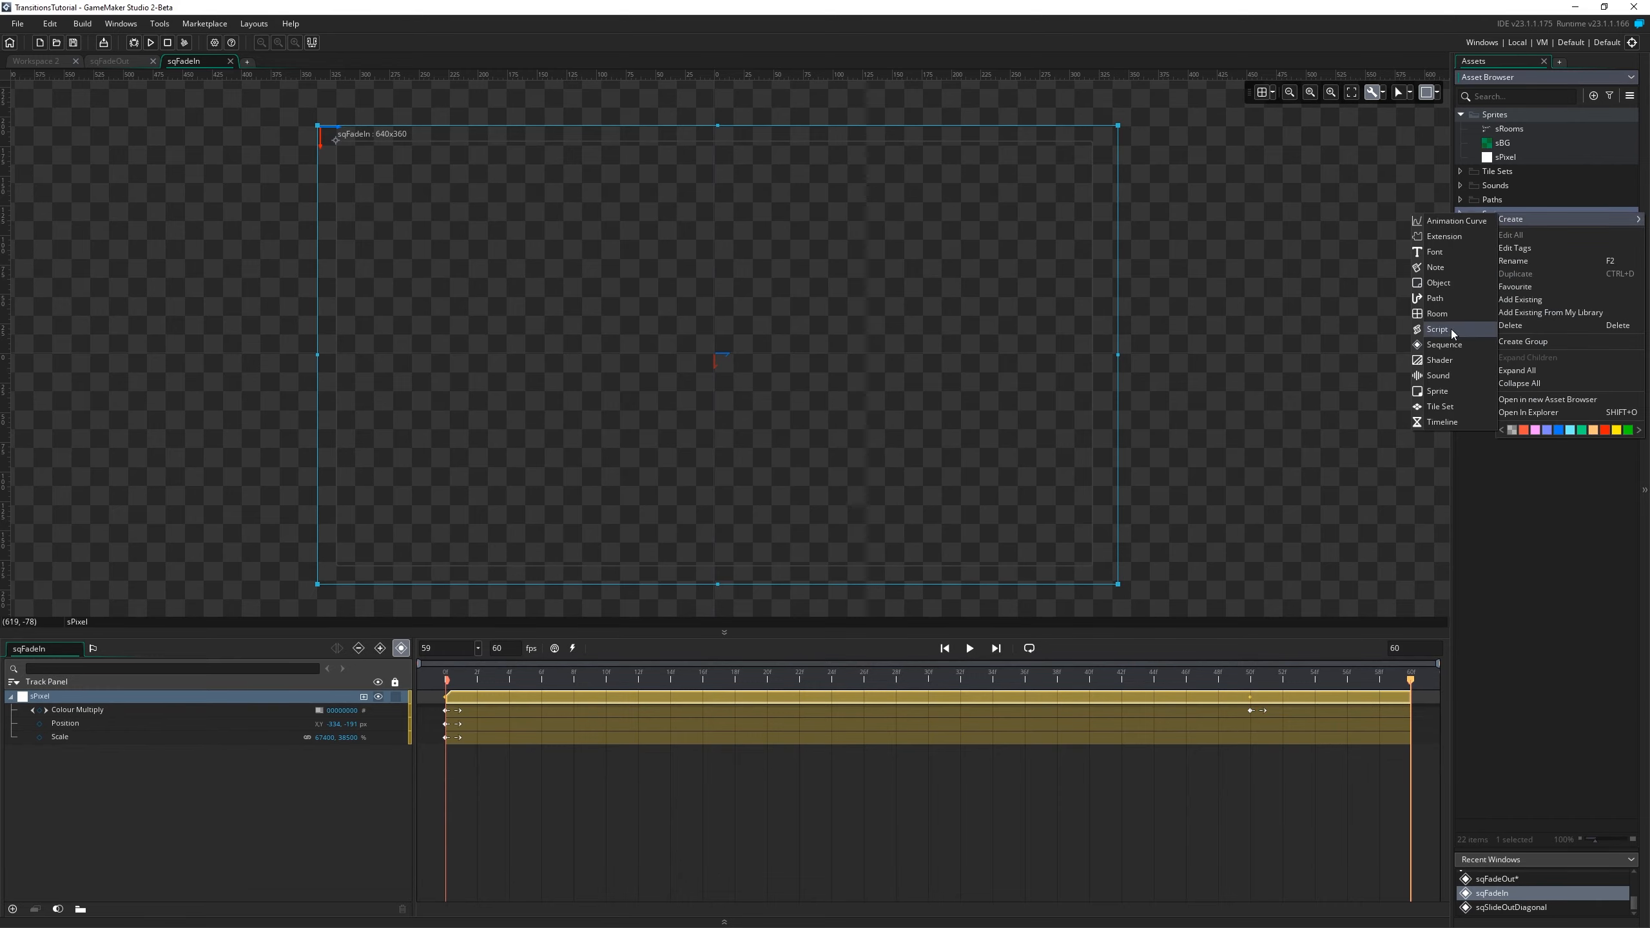
left_click(1437, 330)
left_click(1078, 302)
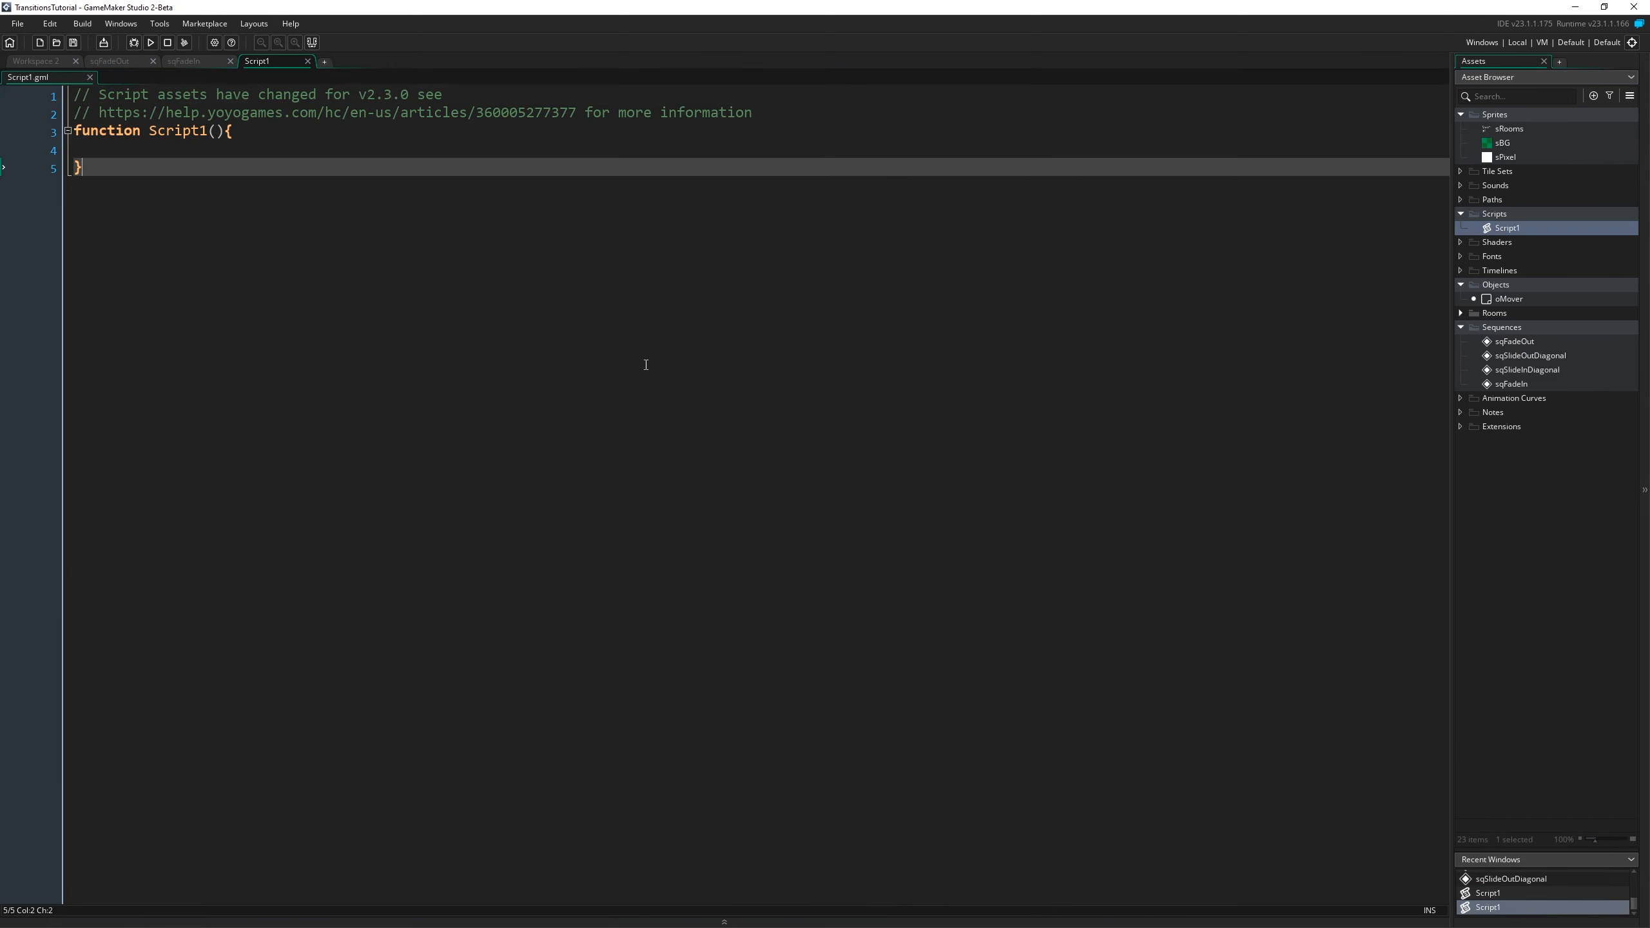
key("ctrl+a")
key("Delete")
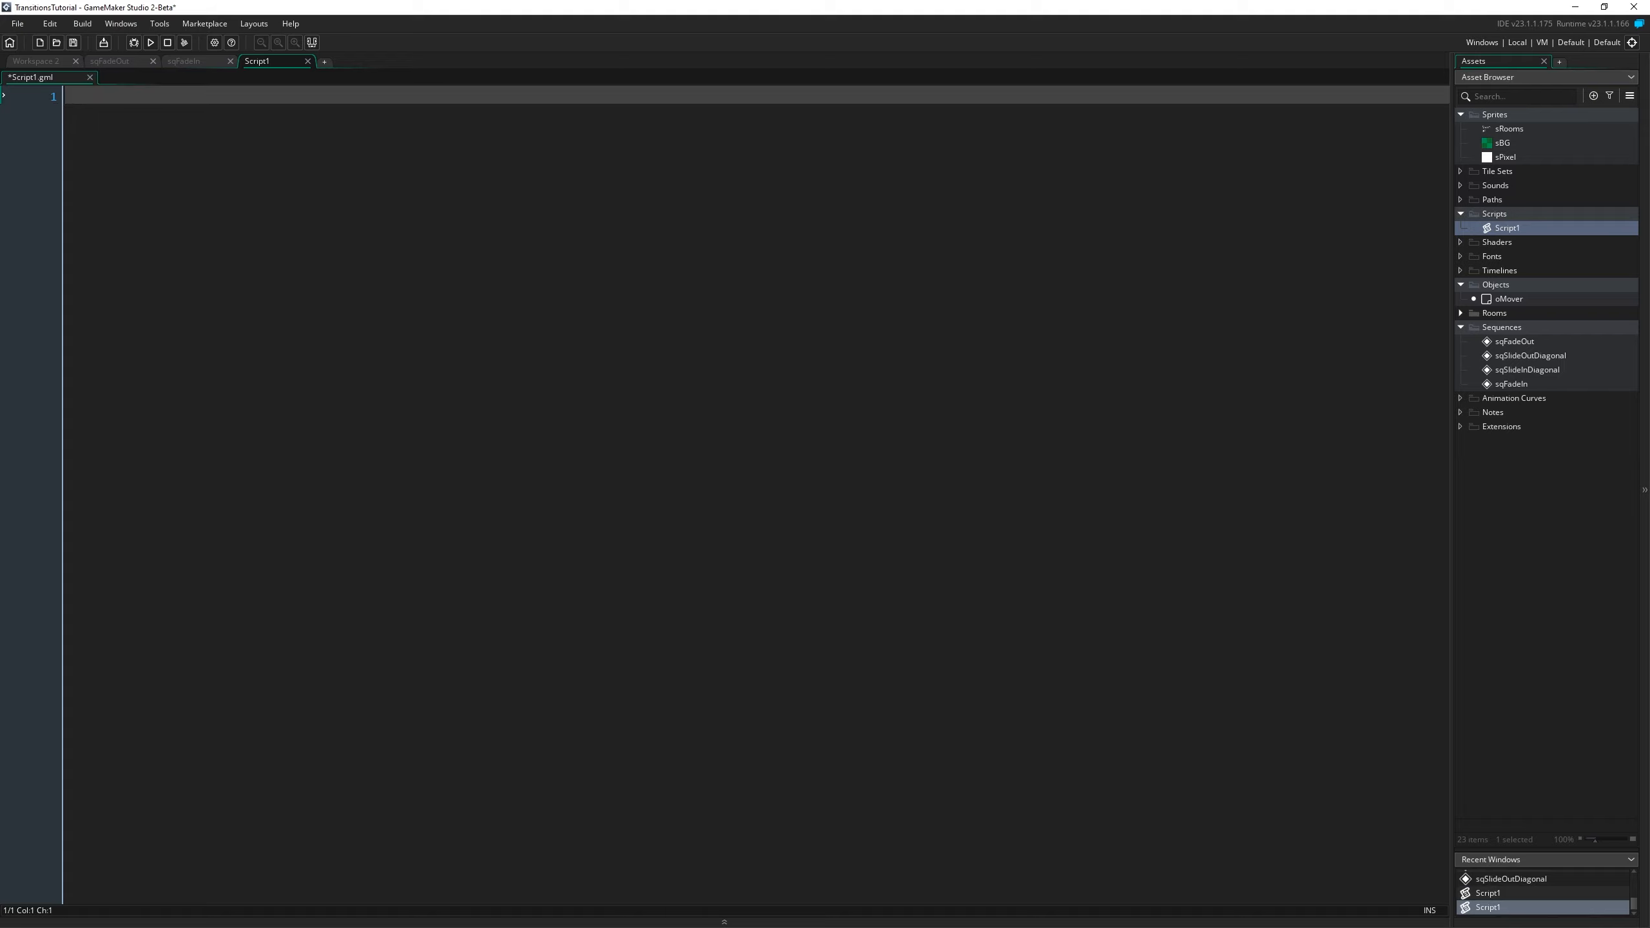
Rename the new script asset as Transitions and return to its empty code.
left_click(1526, 227)
key("F2")
type("Trans")
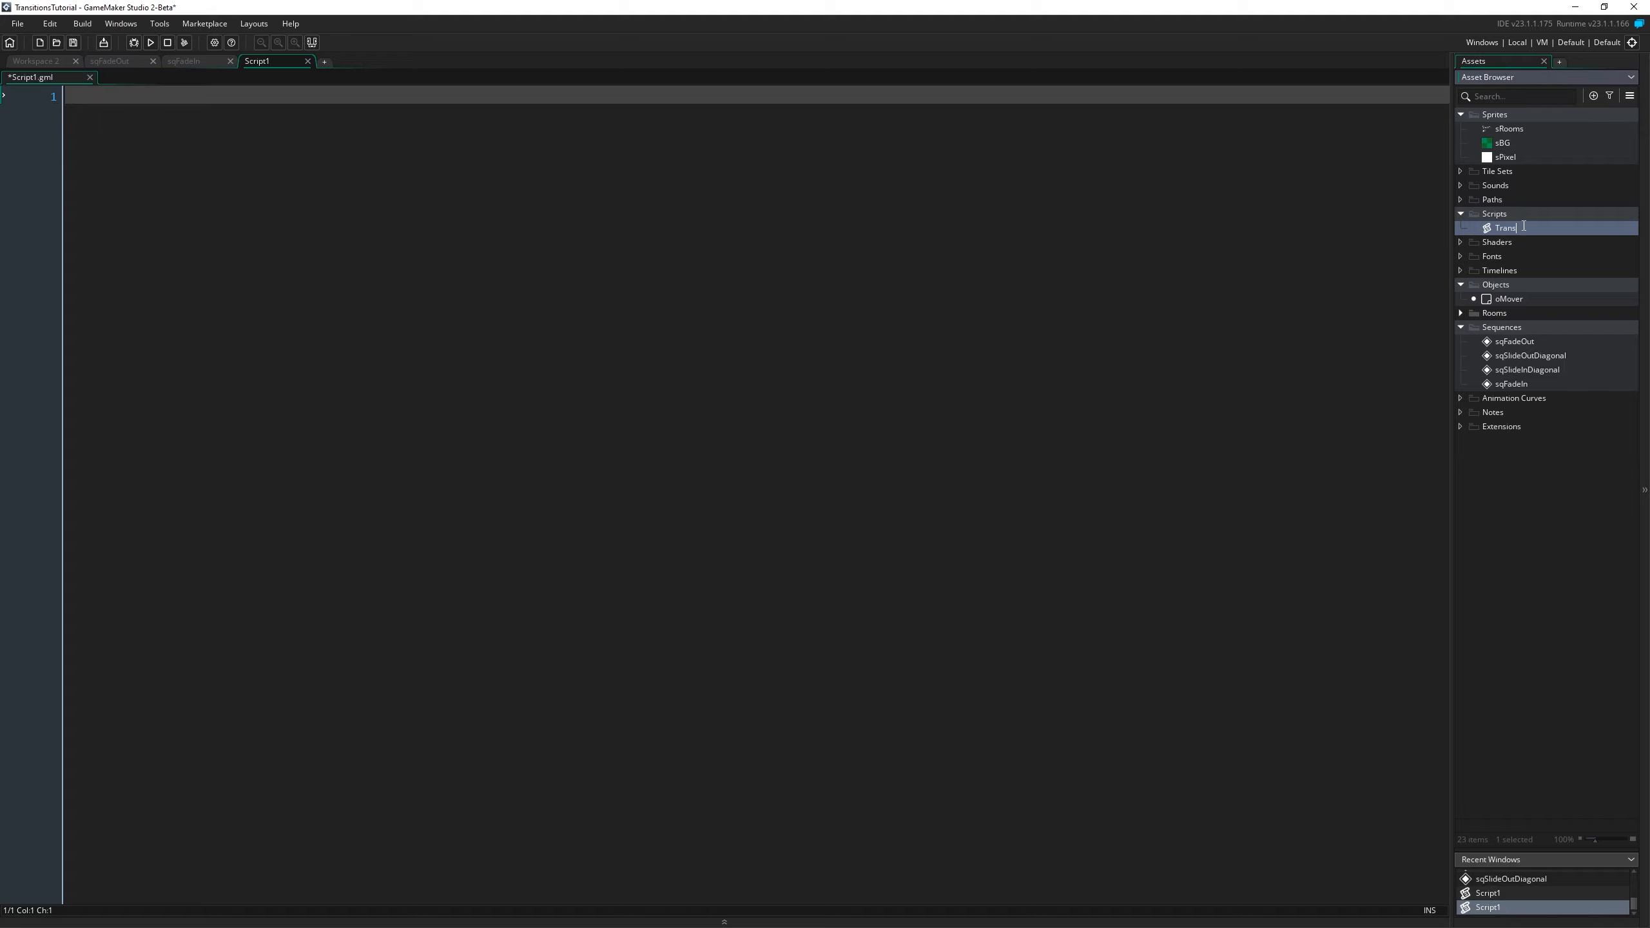
type("itions")
key("Return")
left_click(228, 299)
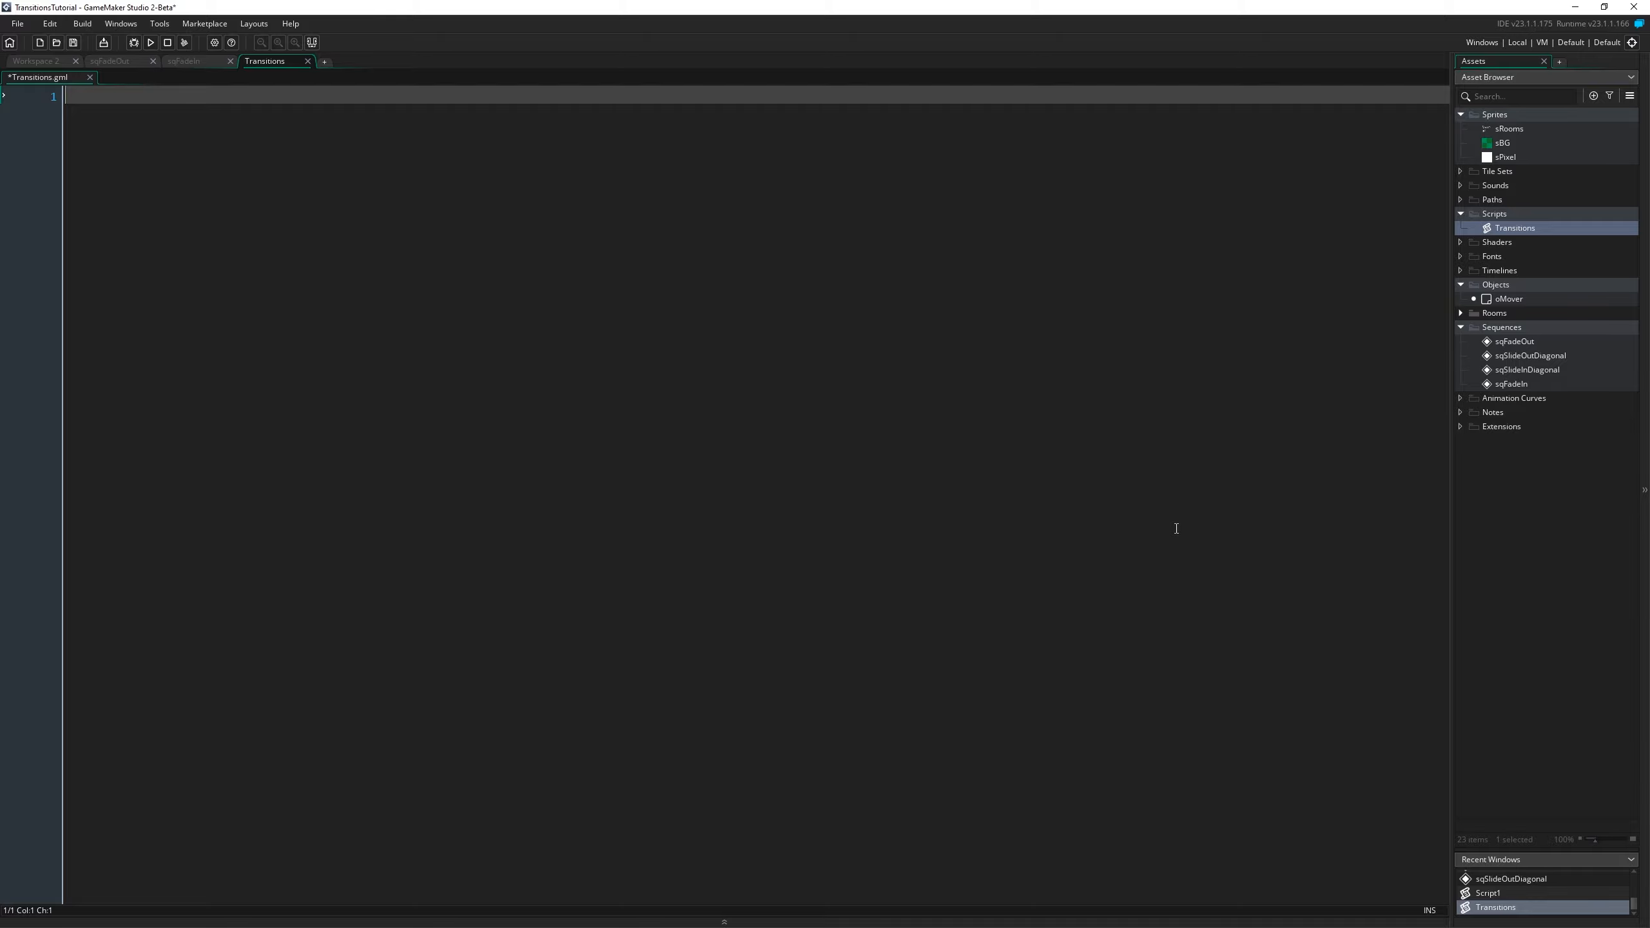
Declare function TransitionPlaceSequence(_type) with an empty body in braces.
type("function TransitionPlaceSequence(_type)")
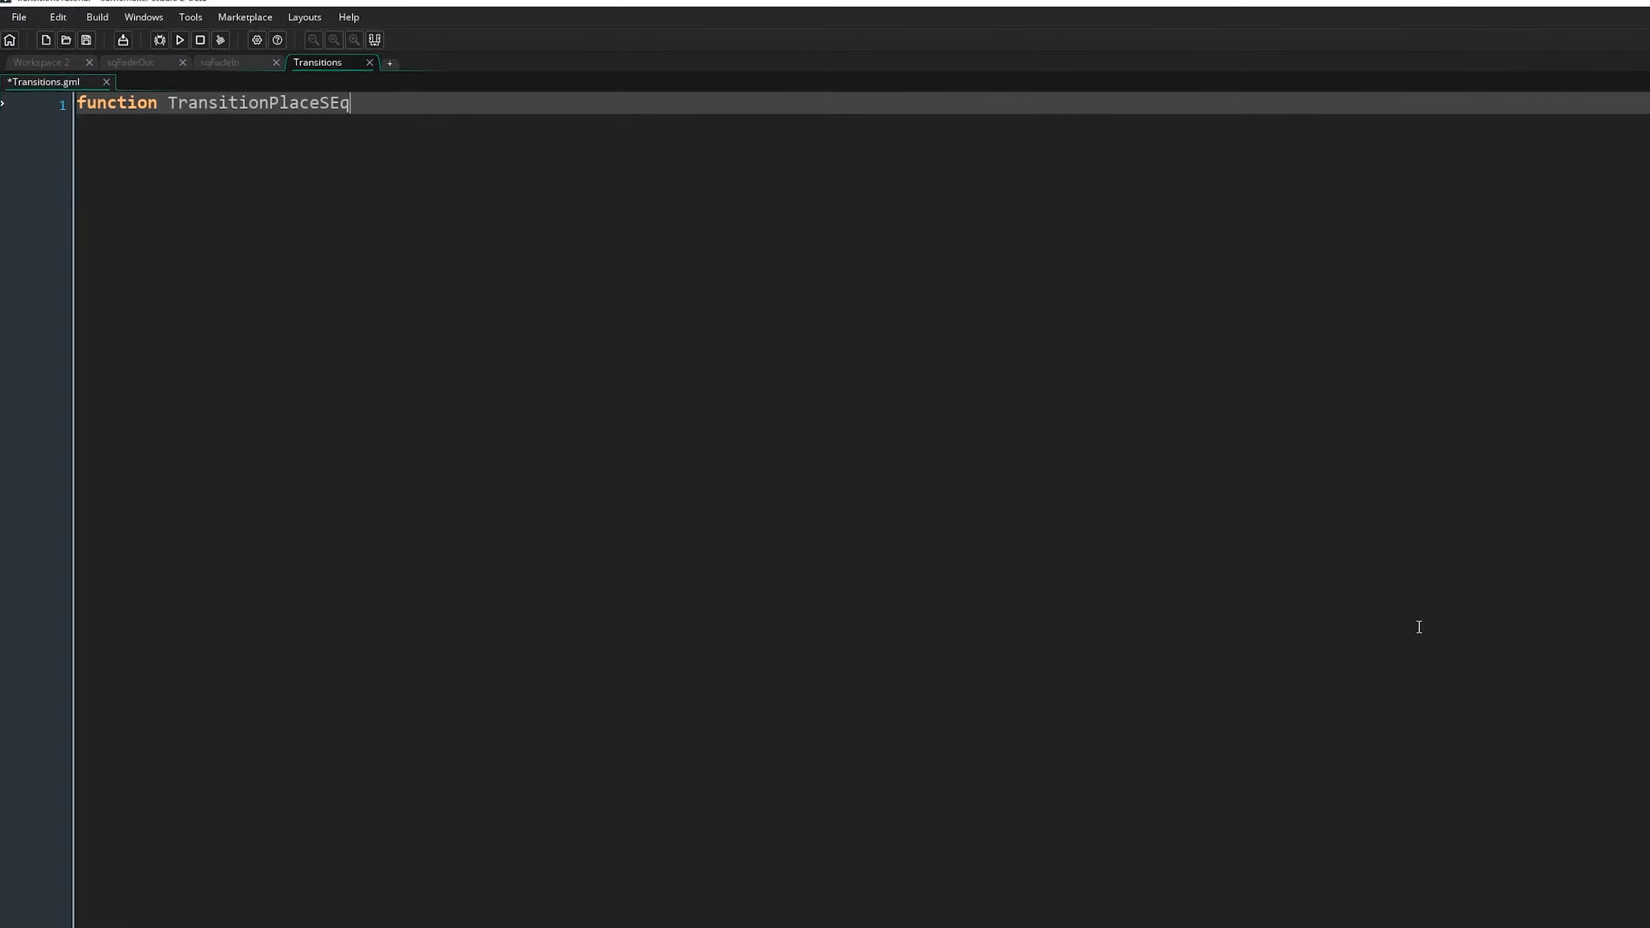
key("Return")
type("{")
key("Return")
key("Return")
key("Return")
type("}")
key("Up")
key("Up")
key("Tab")
In the function, destroy the "transition" layer if layer_exists finds it, and recreate it with var _lay = layer_create(-9999,"transition");.
type("if (layer_exists(\"transui")
key("BackSpace")
key("BackSpace")
type("ition\")) layer_destroy(\"transition\");")
key("Return")
type("var _lay = layer_create(-9999,\"transition\");")
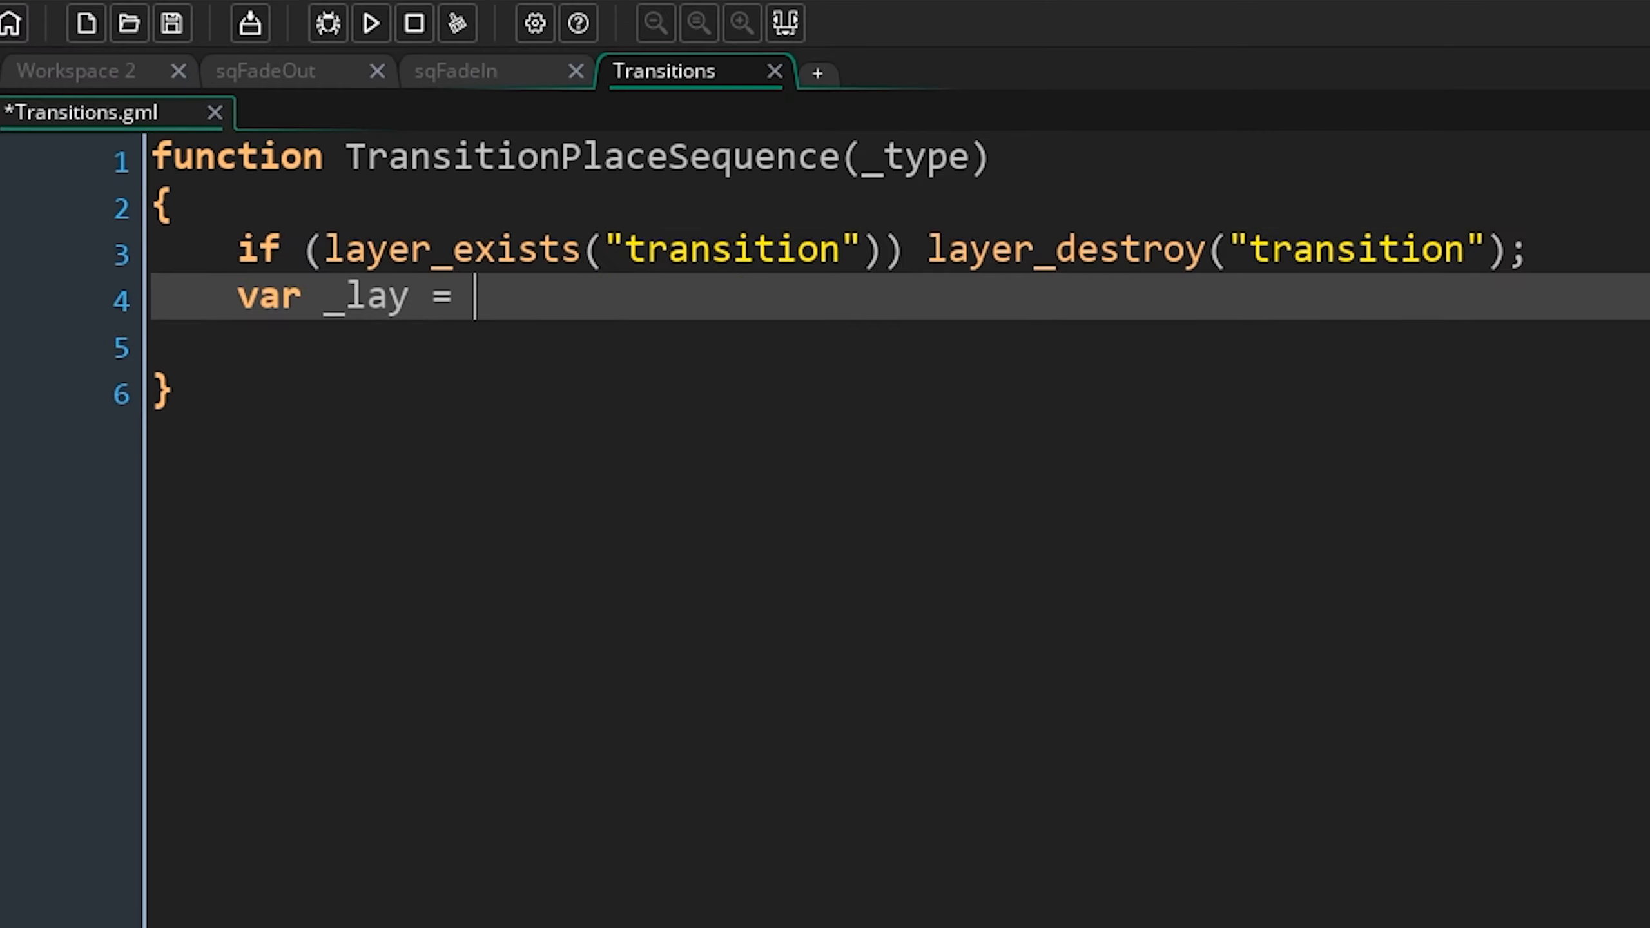
Finish the function body with layer_sequence_create(_lay,0,0,_type); remove the spare blank line and save the script.
key("Return")
type("layer_sequence_create(_lay,0,0,_type);")
key("Delete")
key("ctrl+s")
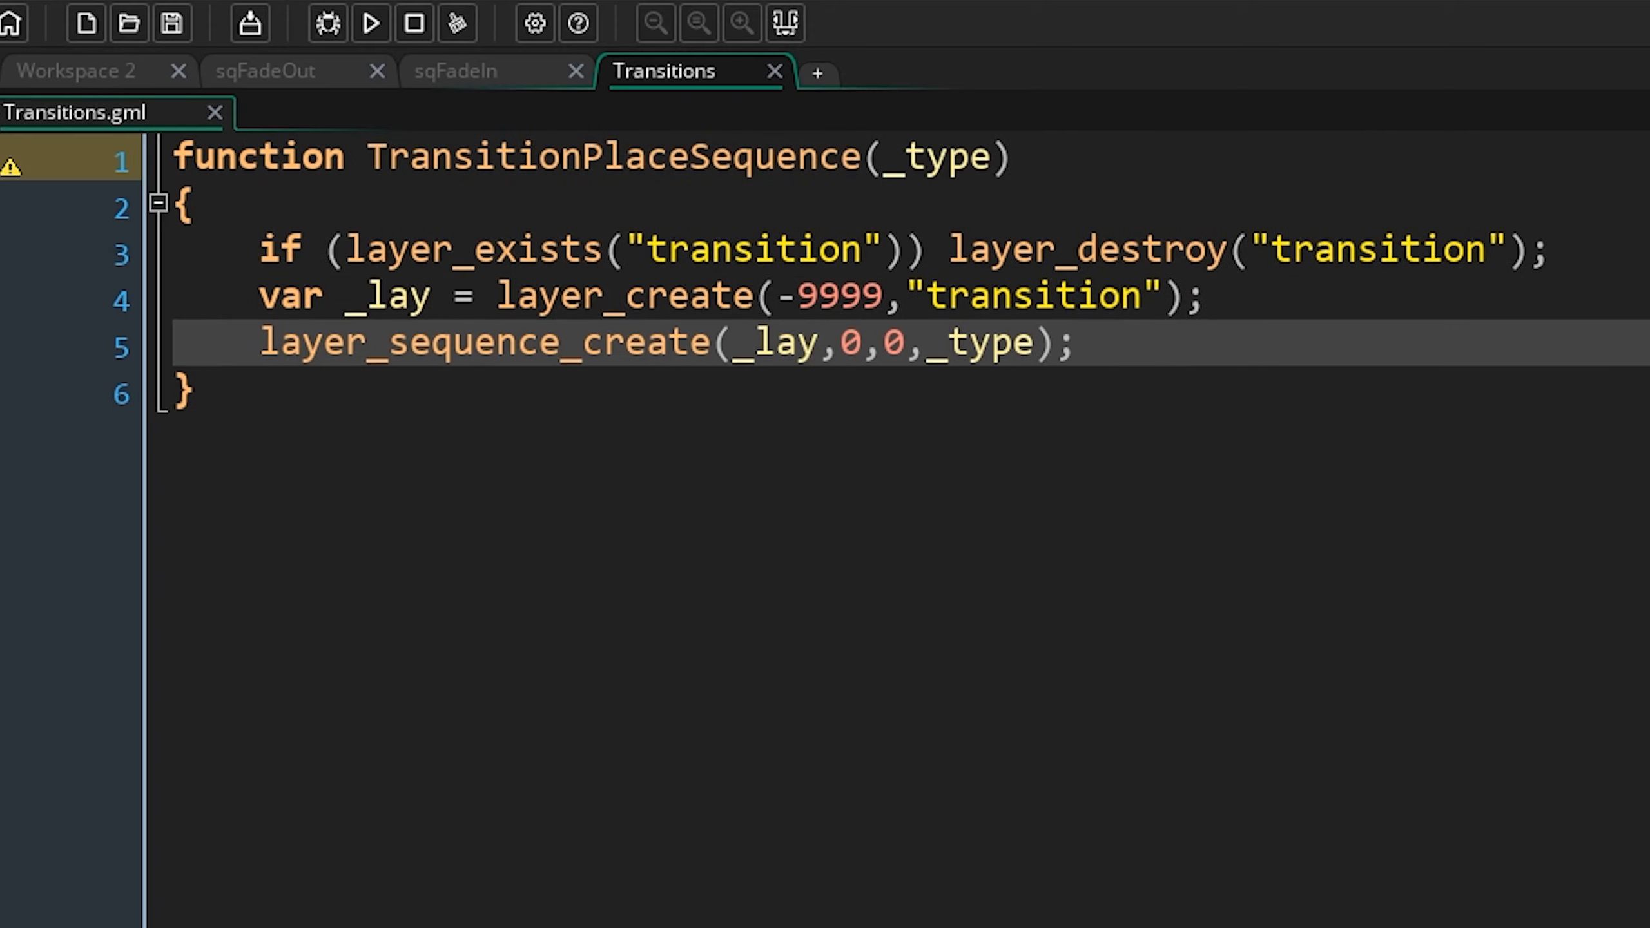
key("Down")
Review the function's name, its _type argument and the line that destroys an existing "transition" layer.
left_click_drag(382, 159, 500, 159)
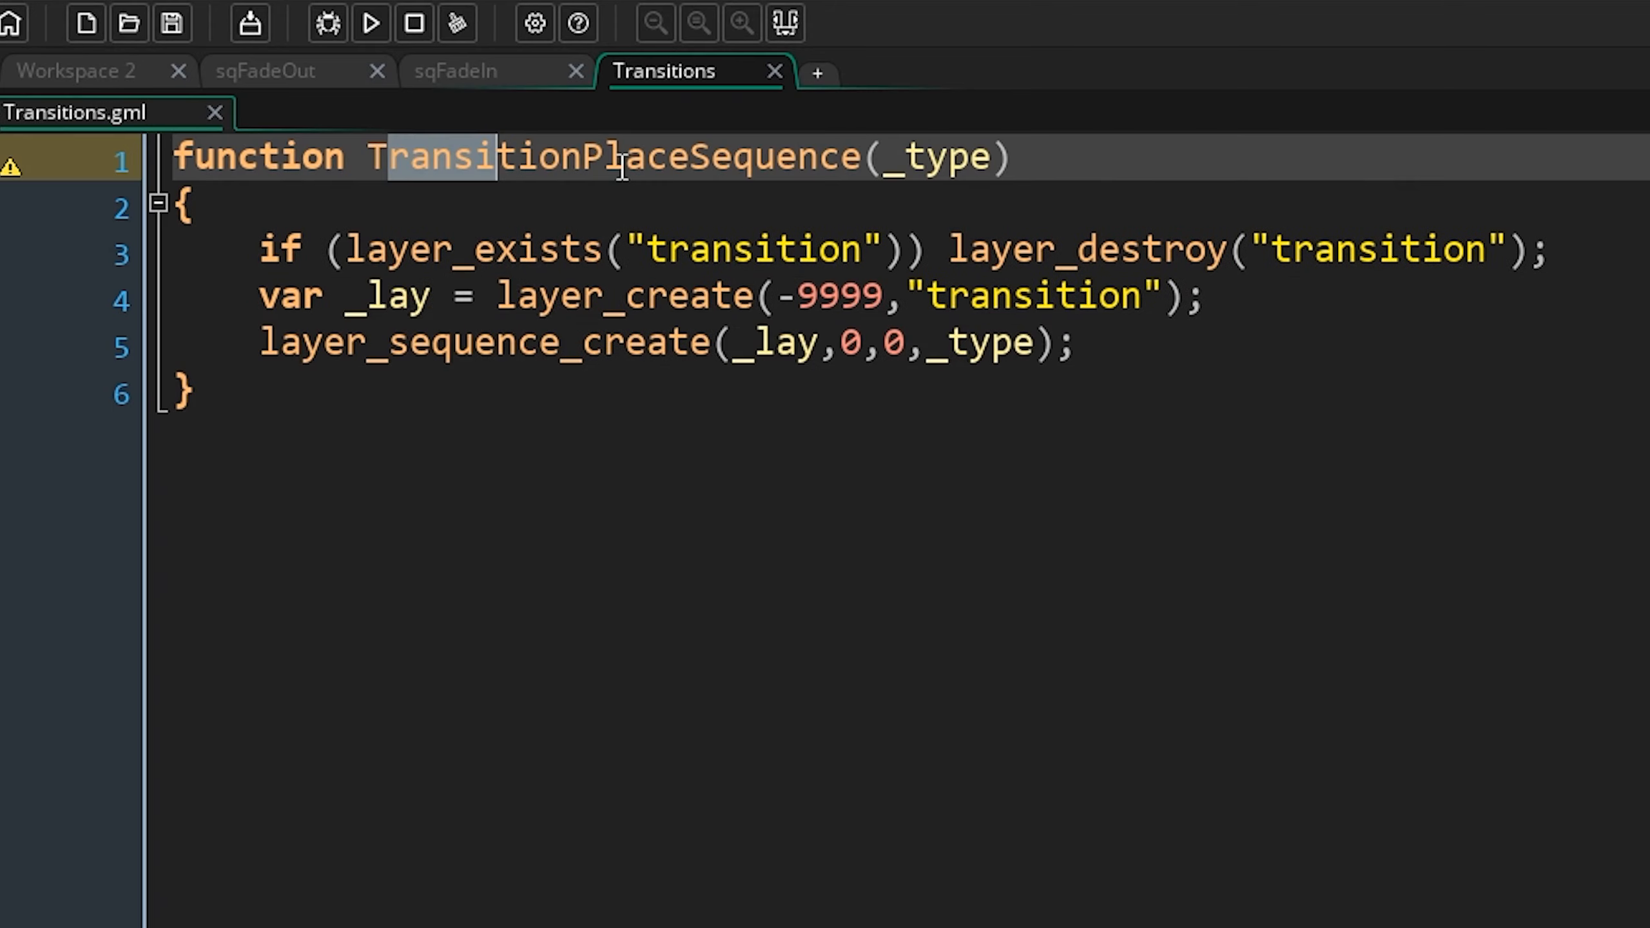
left_click(887, 162)
double_click(935, 163)
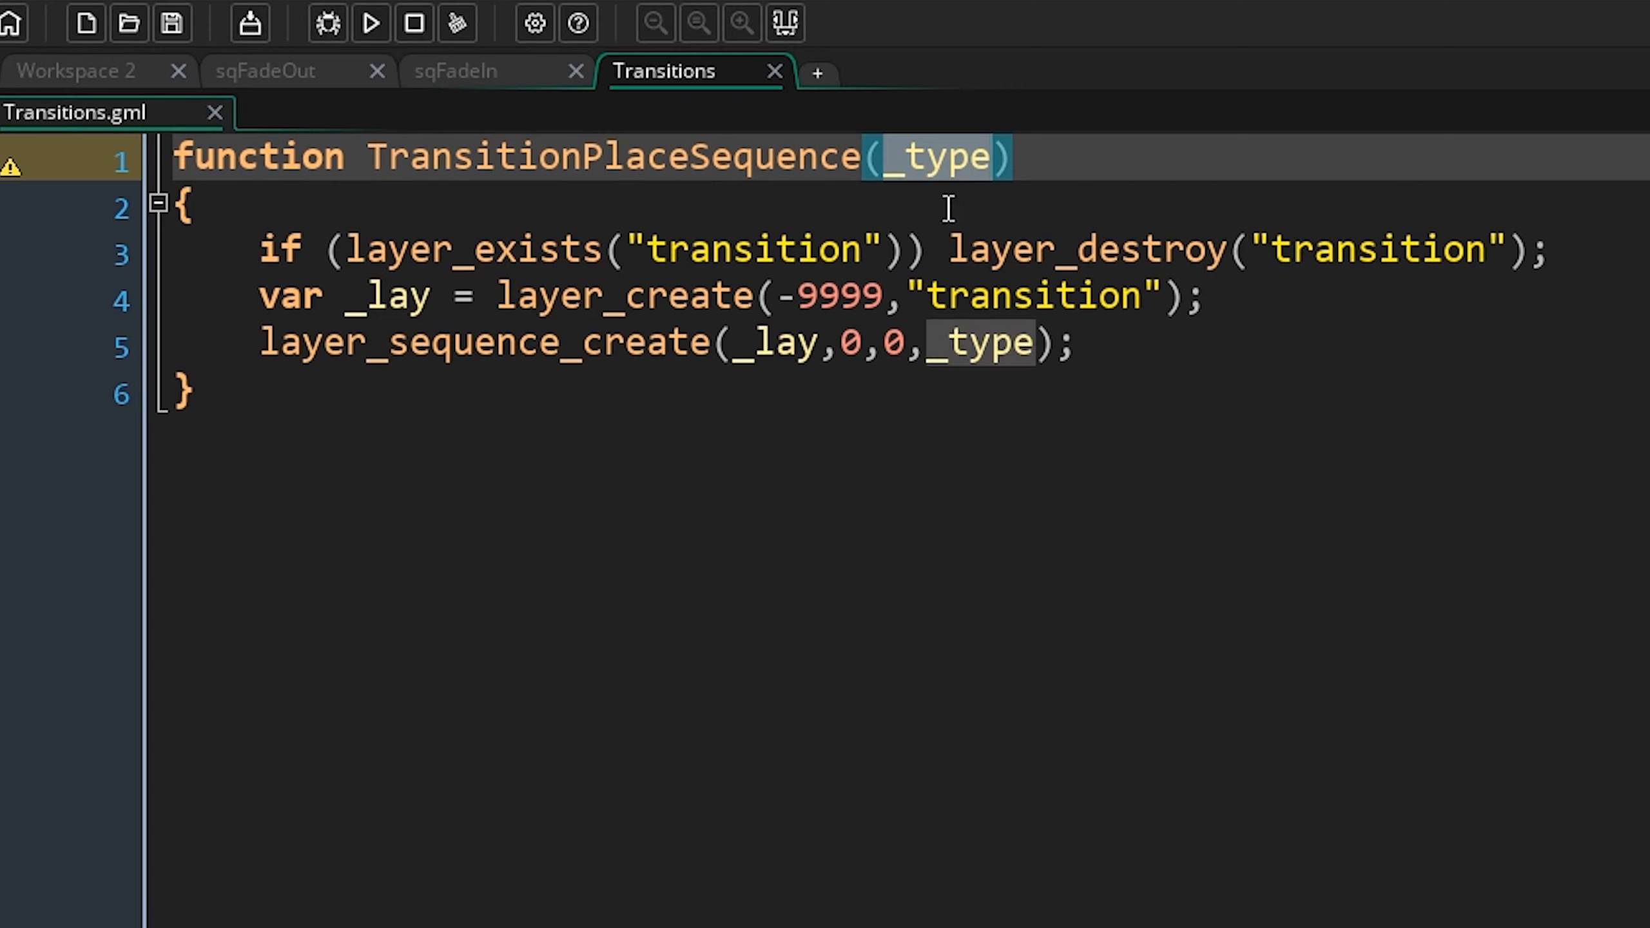
left_click(429, 296)
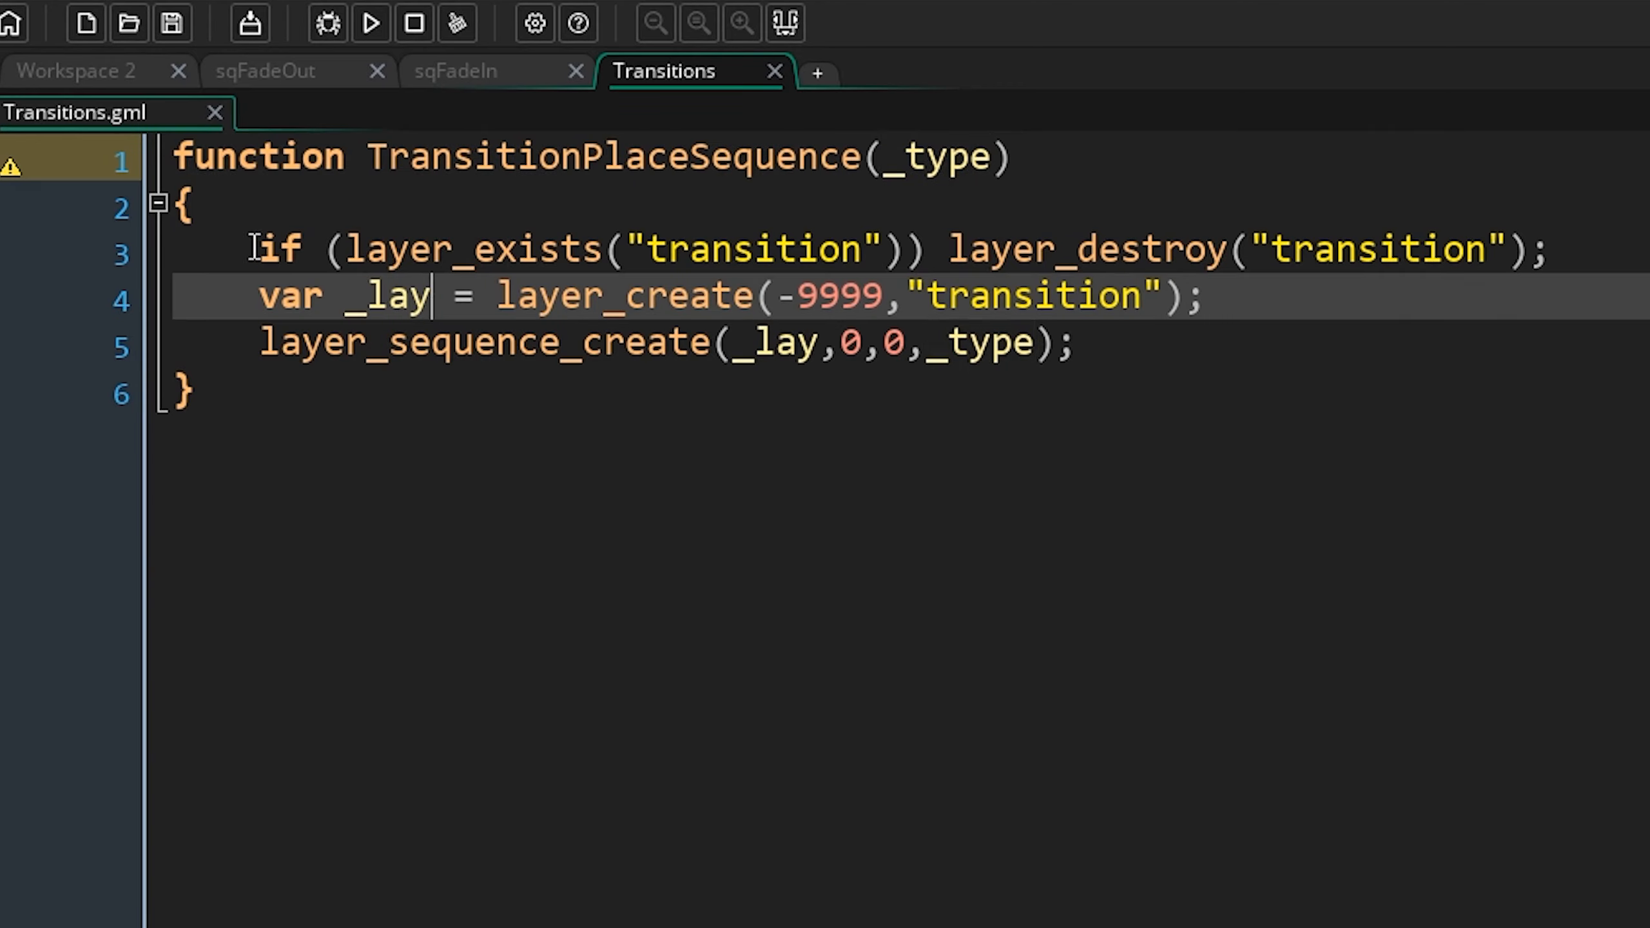
left_click_drag(258, 248, 681, 268)
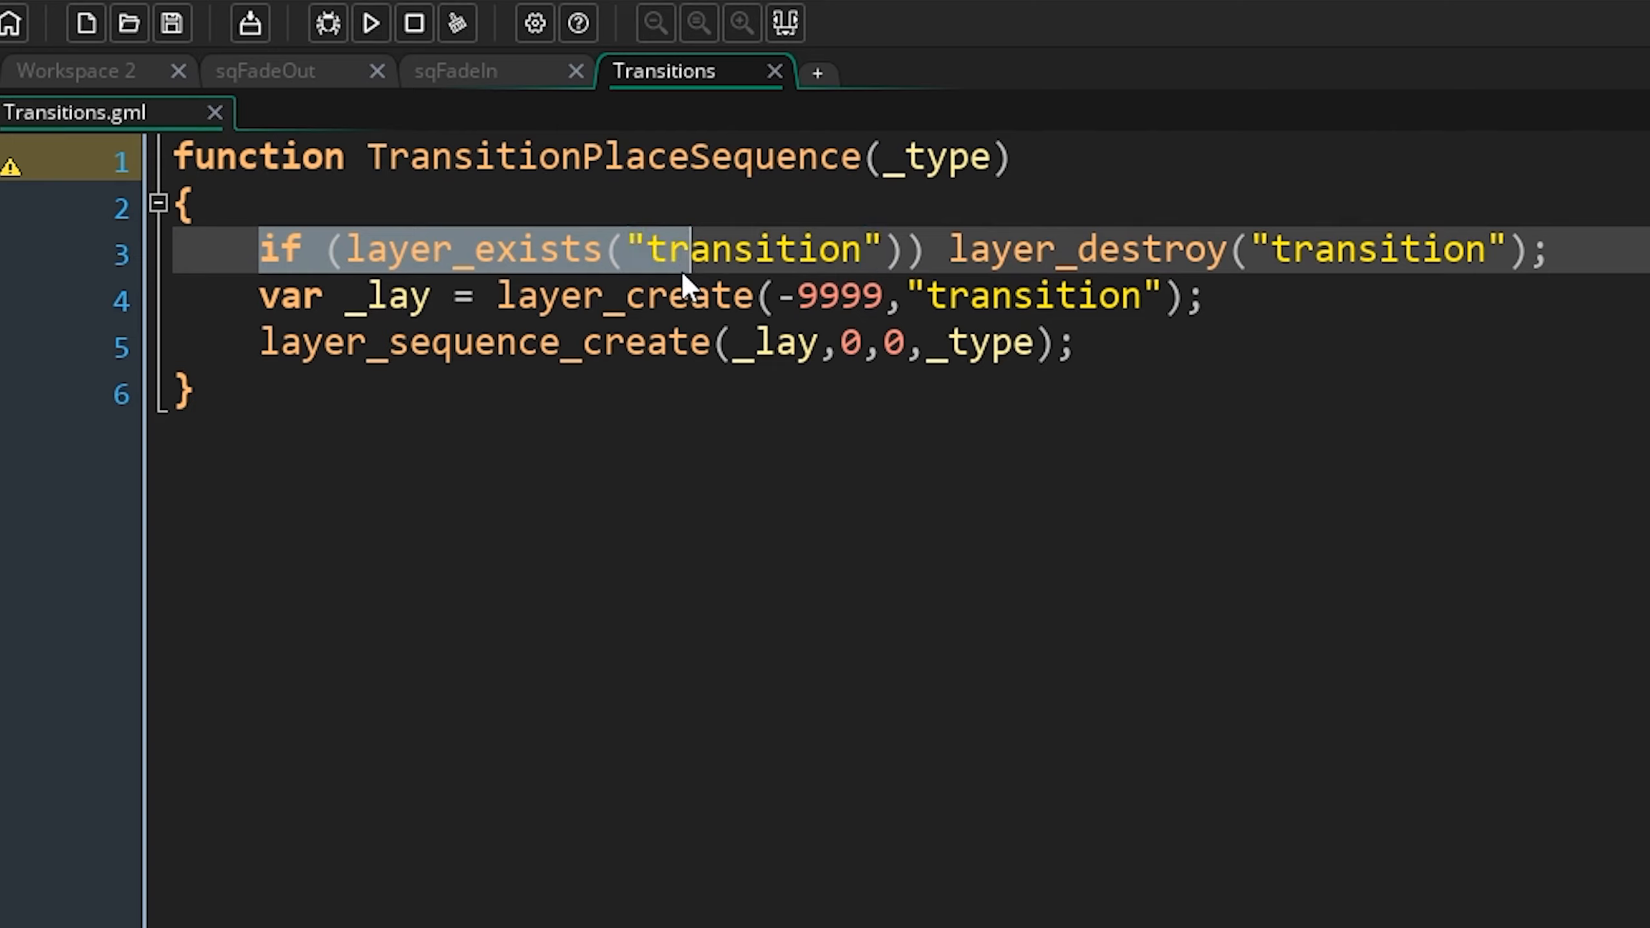
left_click(646, 249)
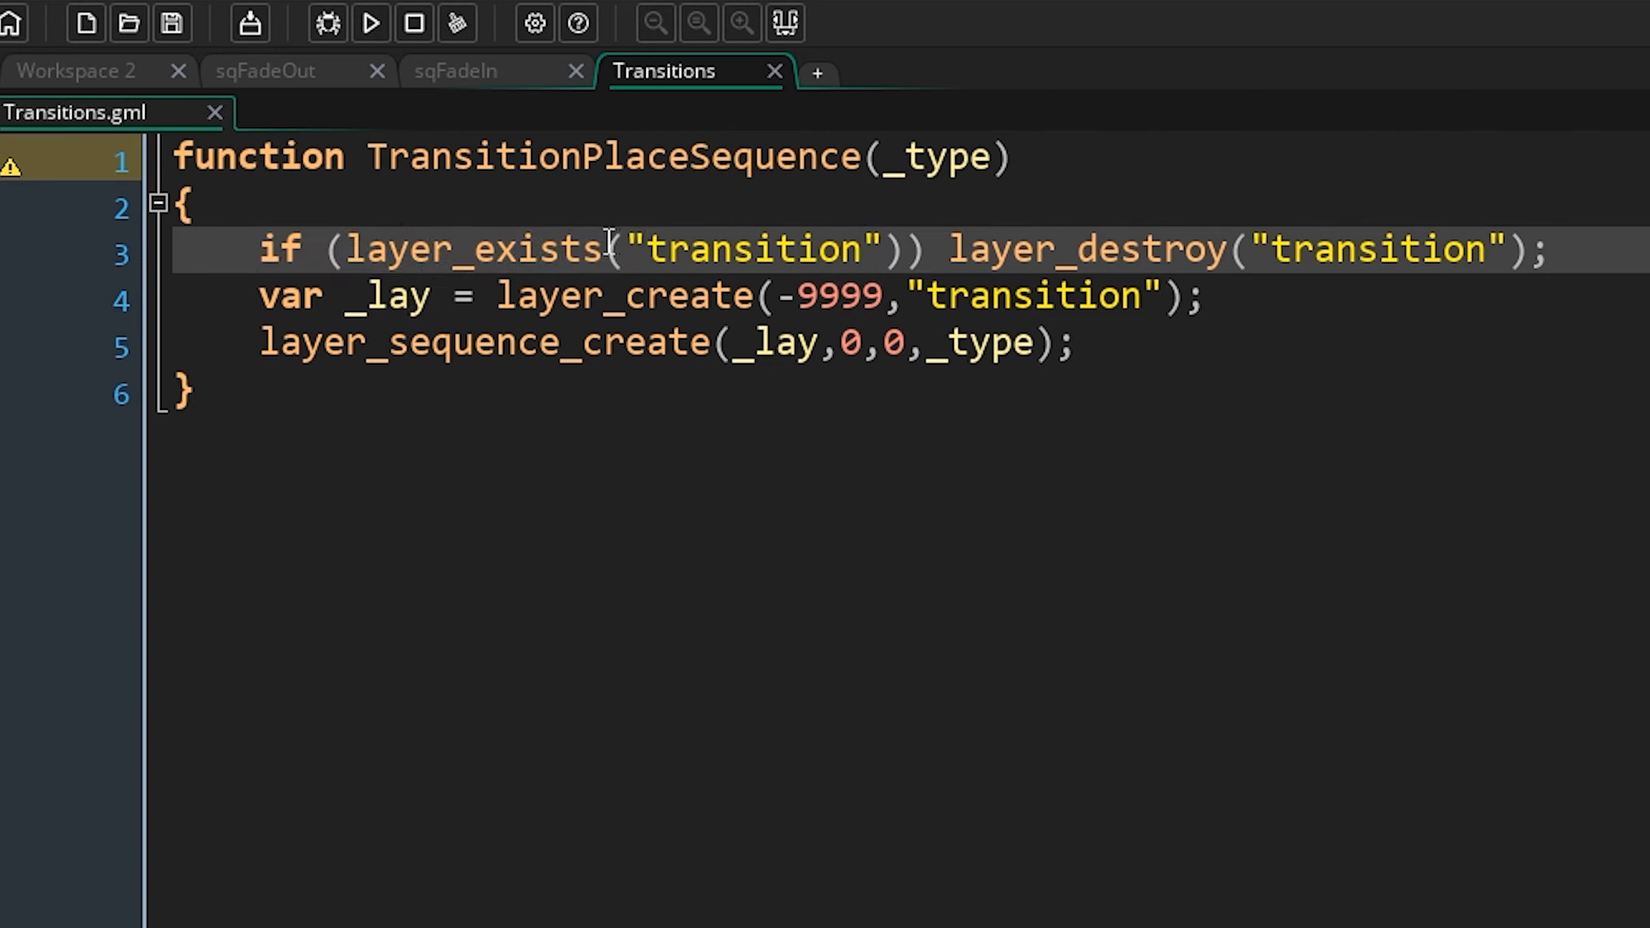
left_click_drag(926, 249, 1623, 251)
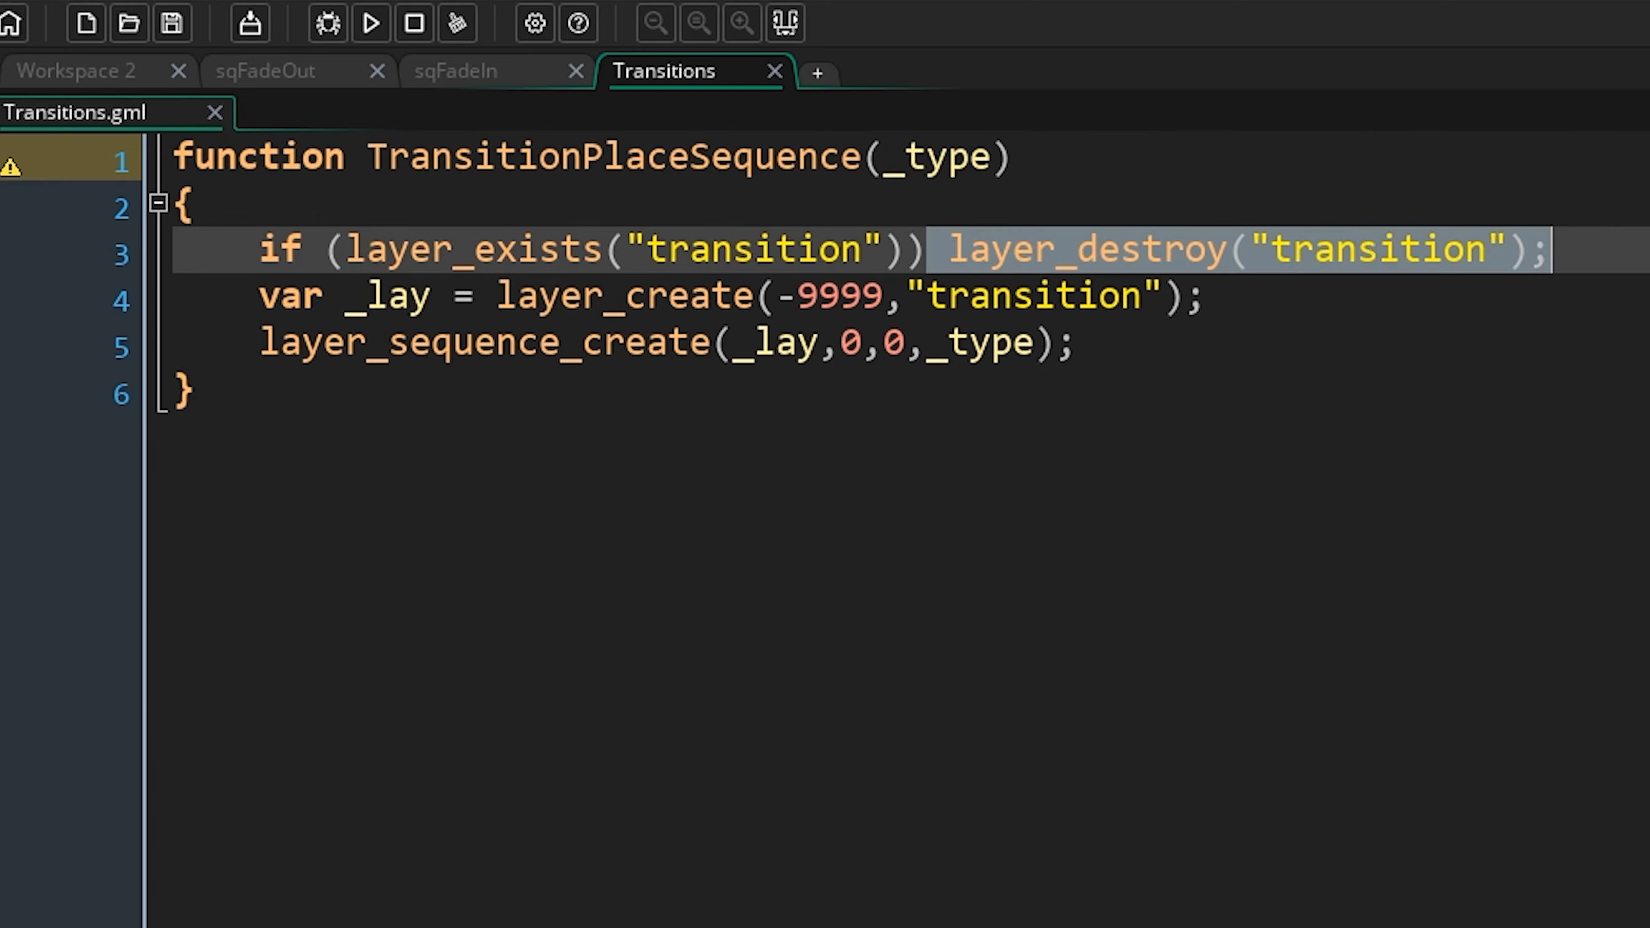
Examine the layer_create line, its _lay variable and the -9999 depth argument.
left_click(479, 300)
left_click_drag(259, 296, 488, 302)
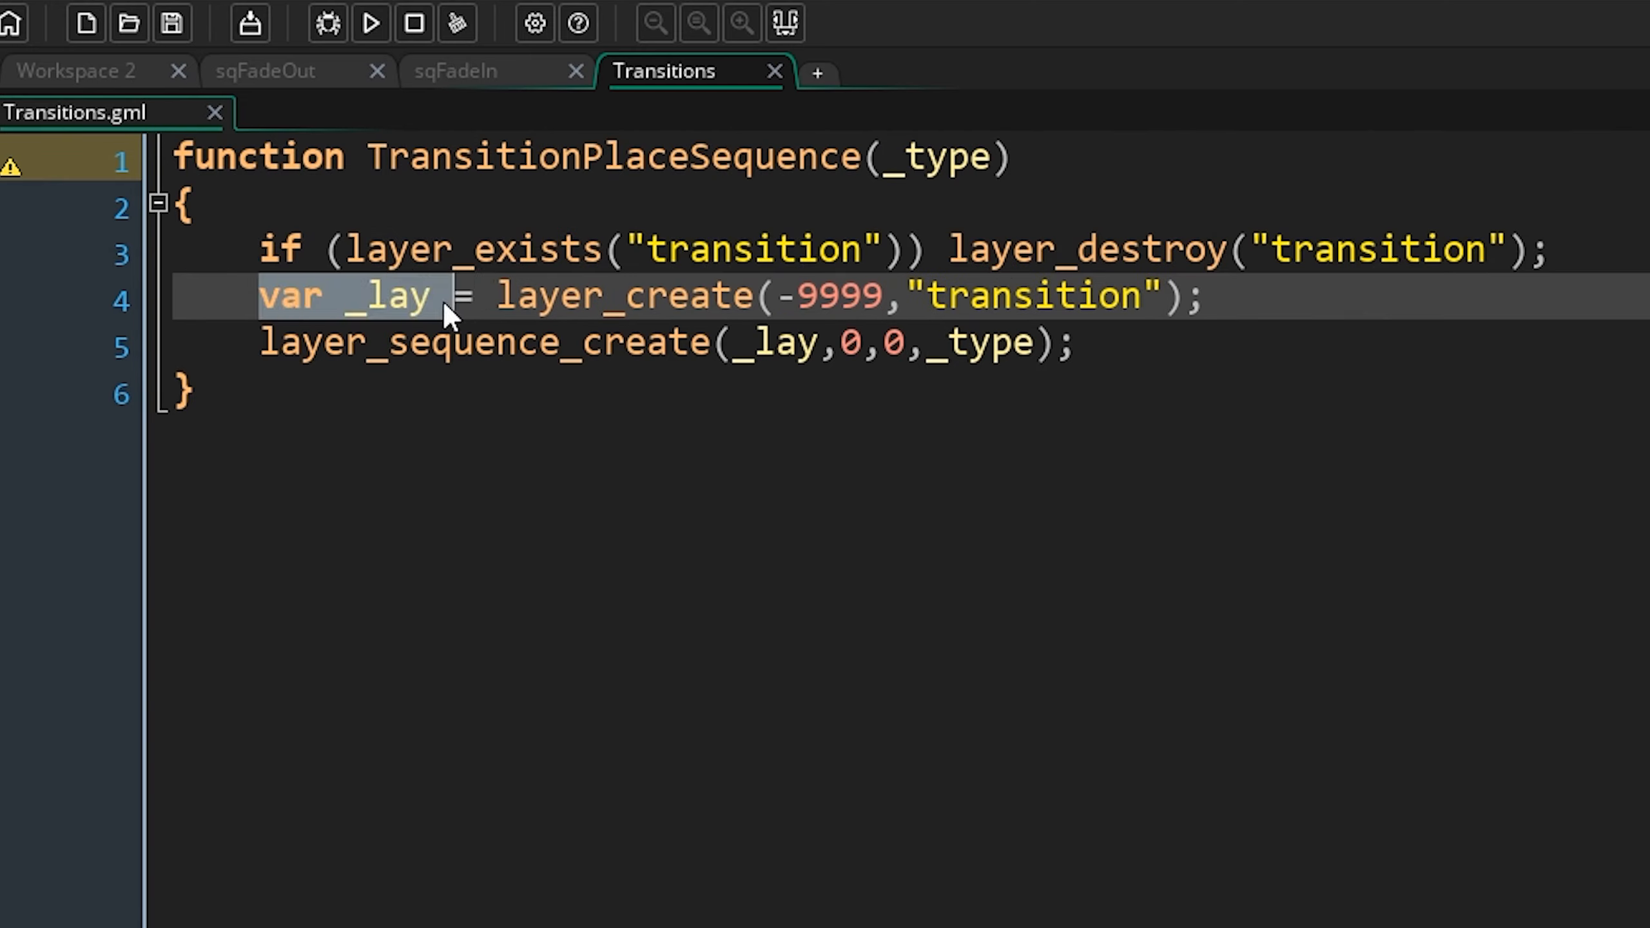
left_click_drag(259, 296, 1207, 306)
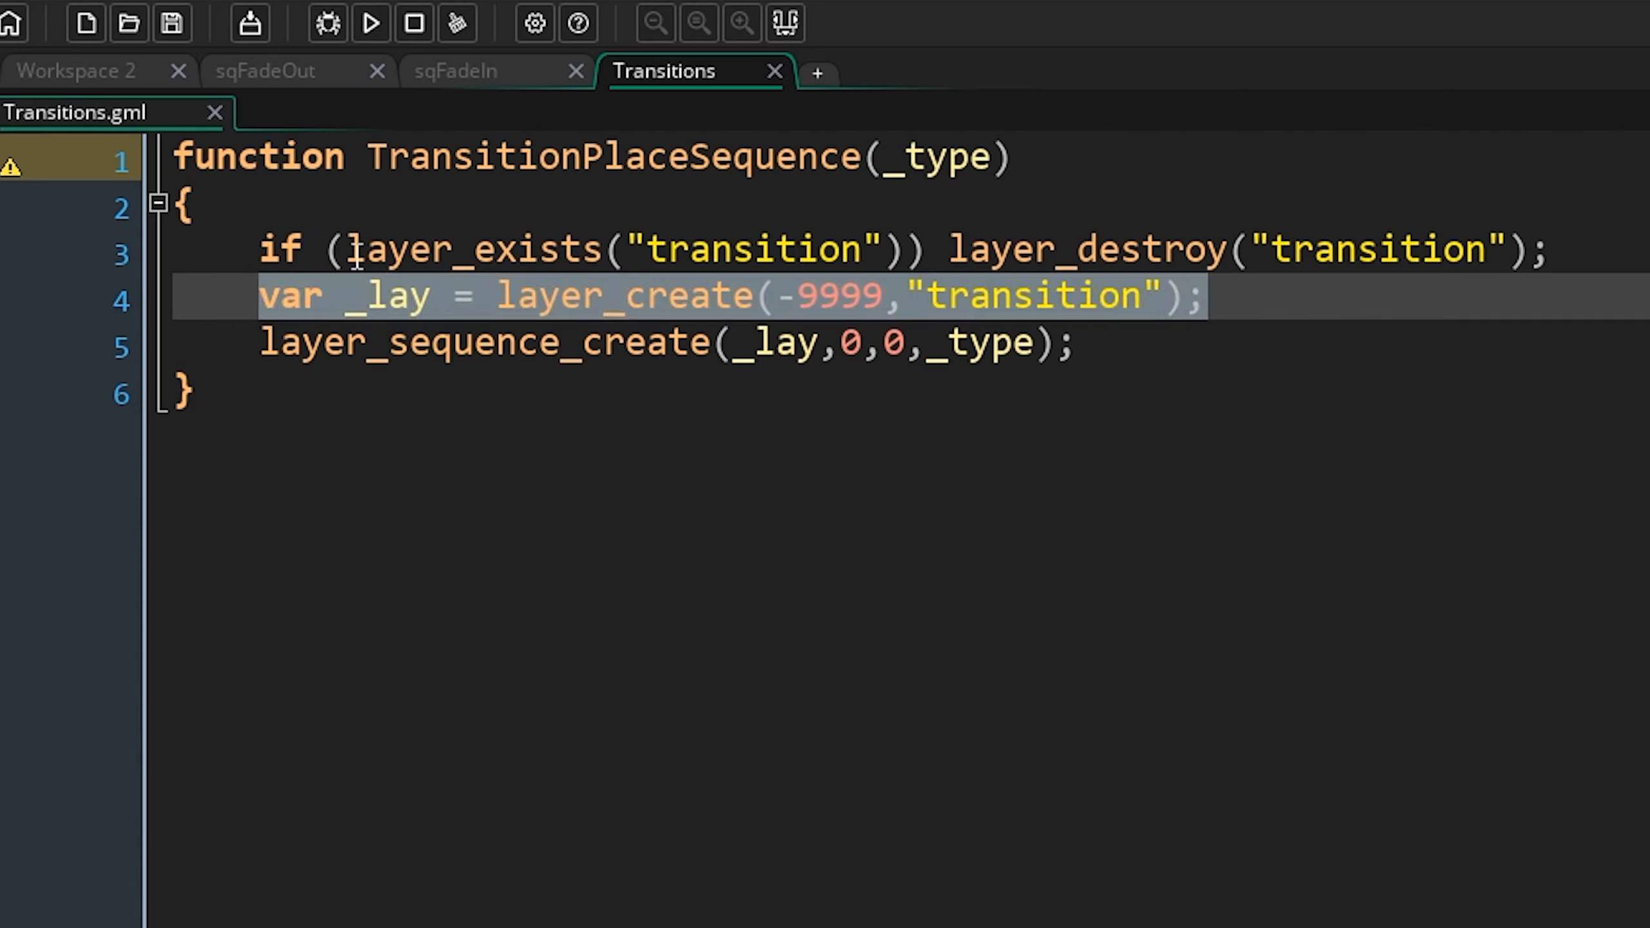
left_click(542, 296)
left_click_drag(776, 296, 843, 297)
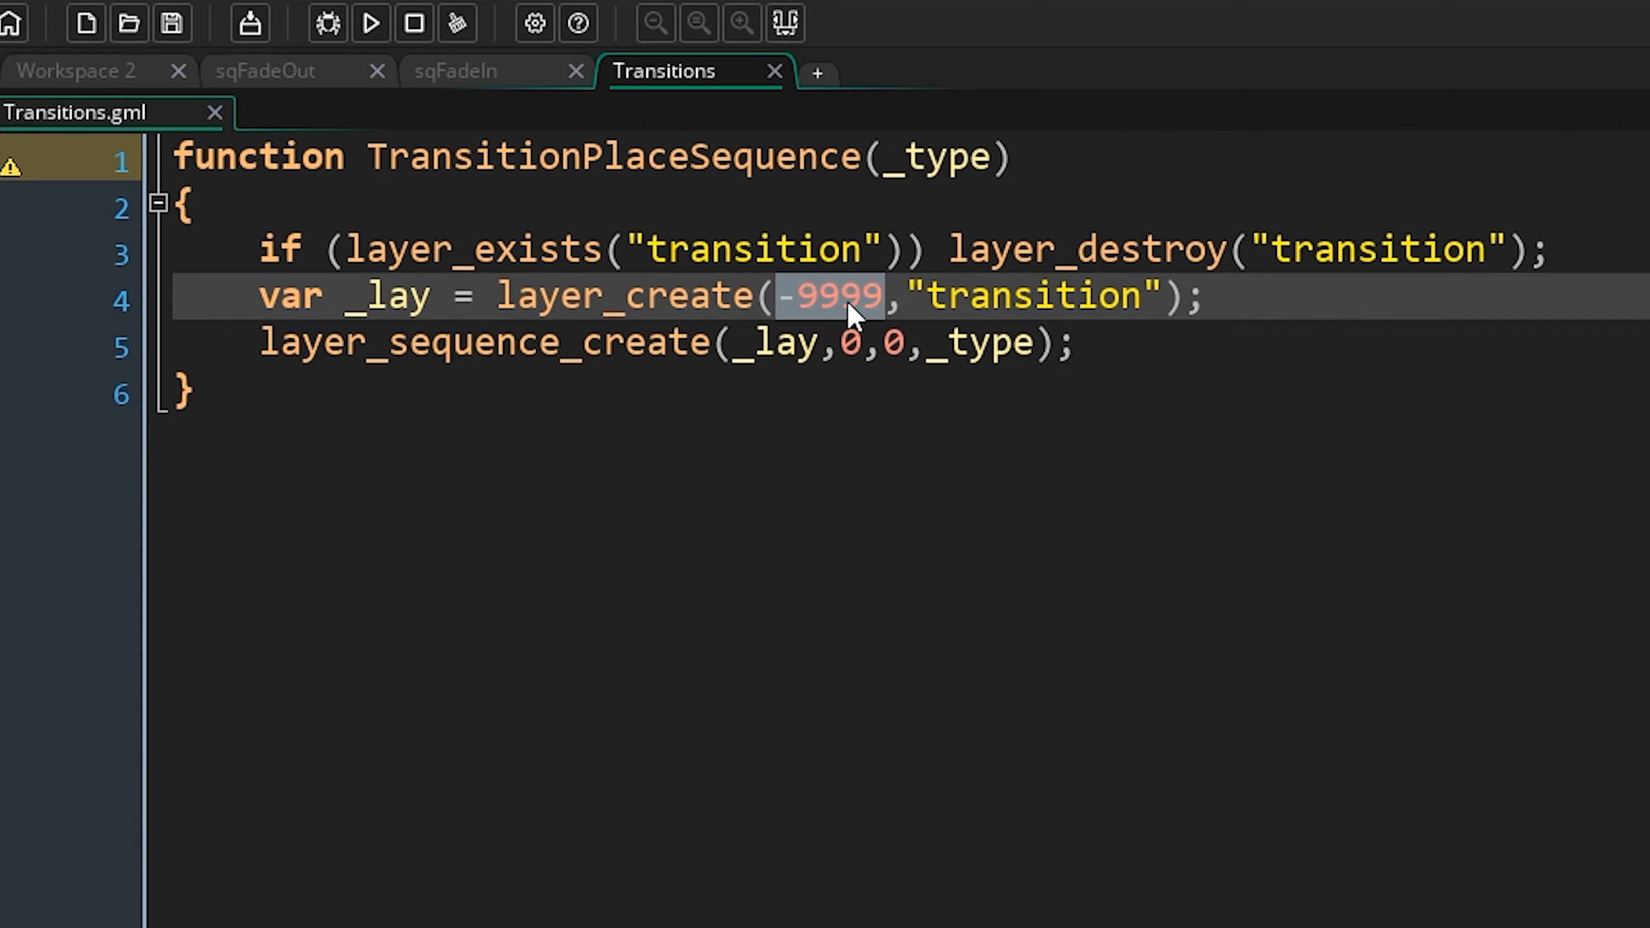
left_click(862, 298)
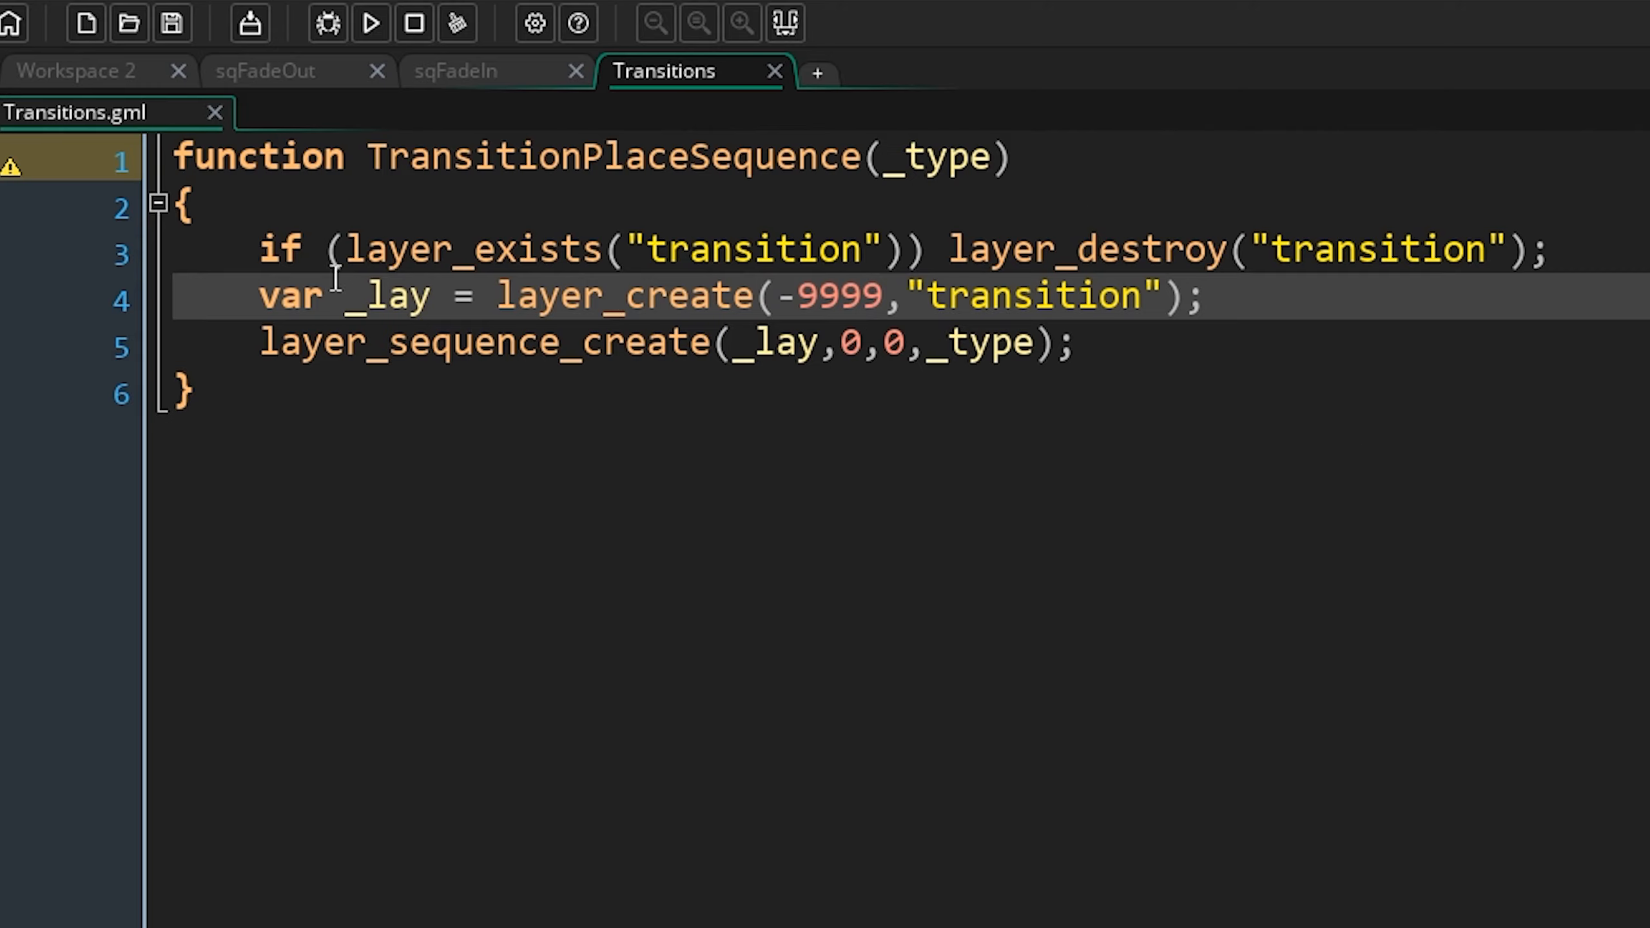
left_click_drag(764, 304, 877, 302)
left_click(876, 303)
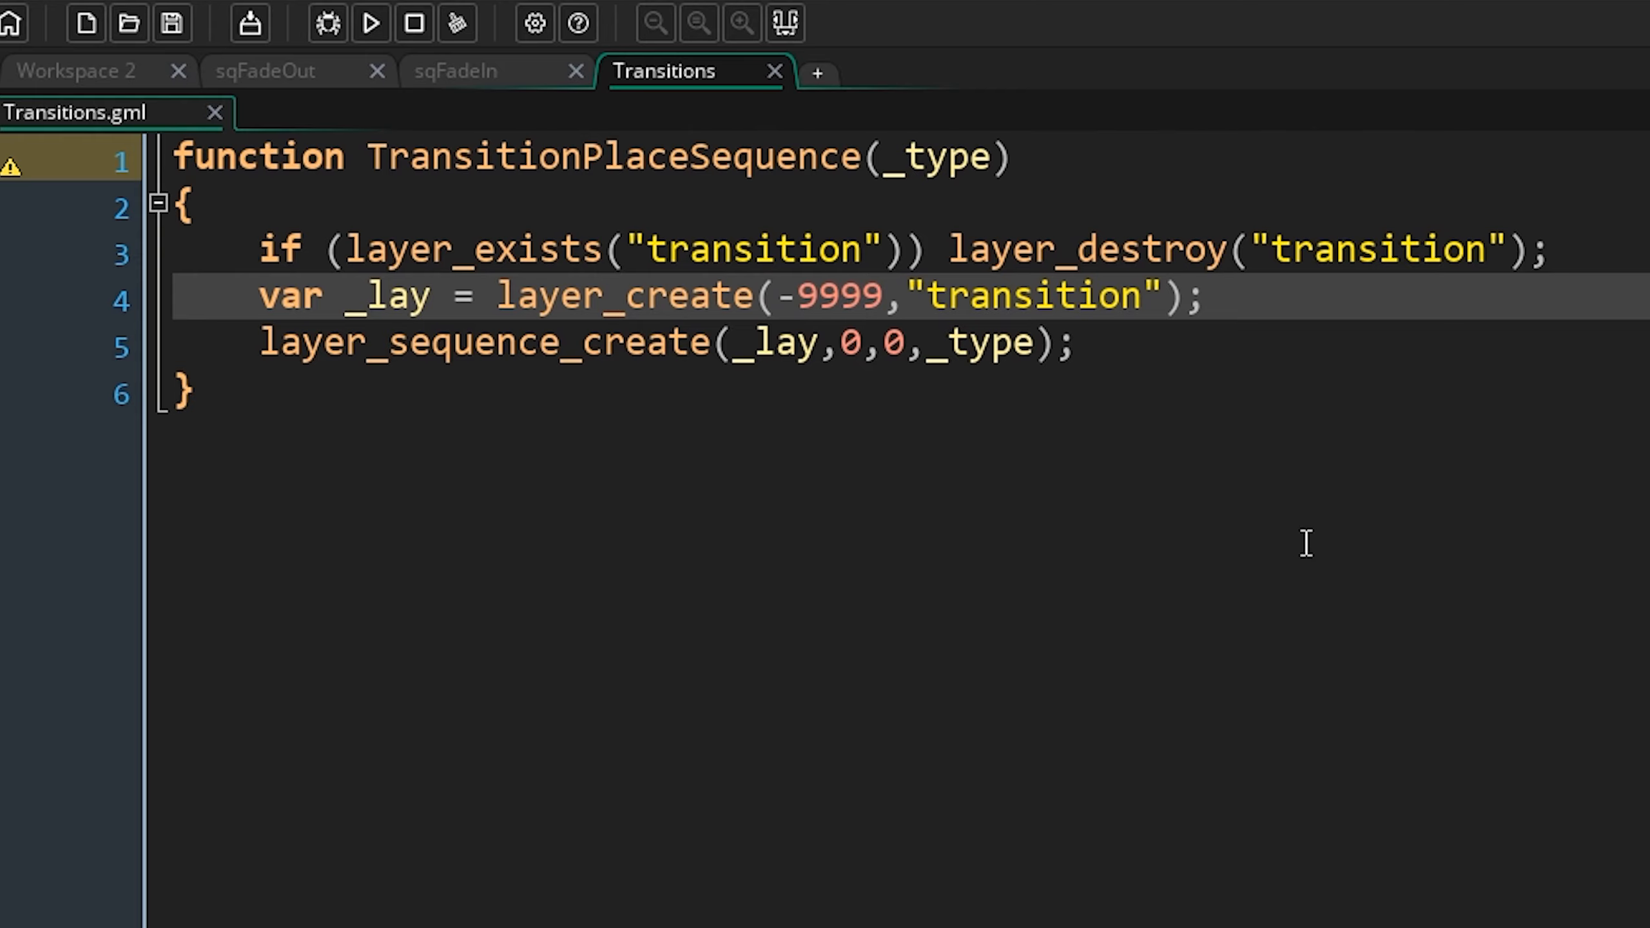